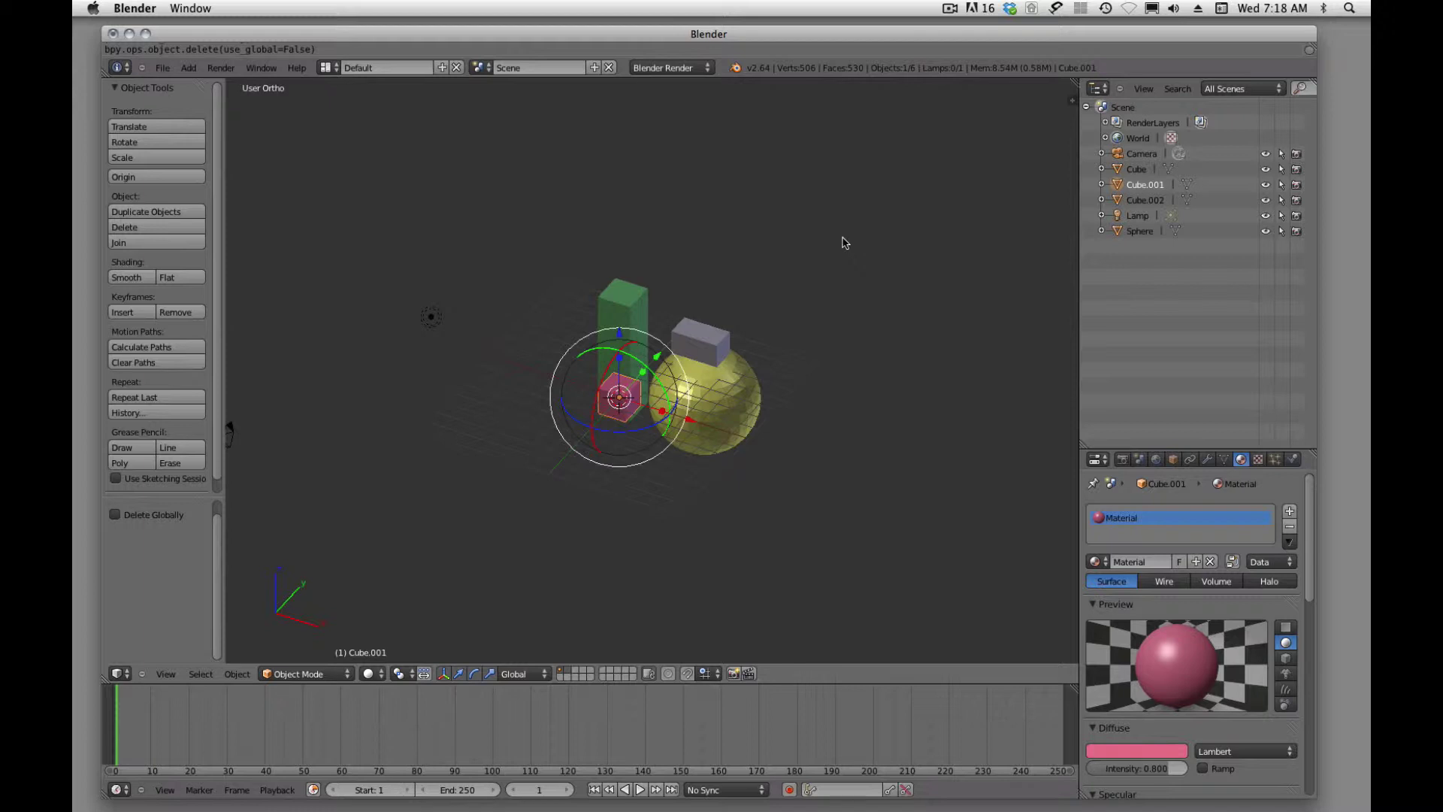
Switch off the 3D transform manipulator and orbit the view around the scene.
left_click(443, 675)
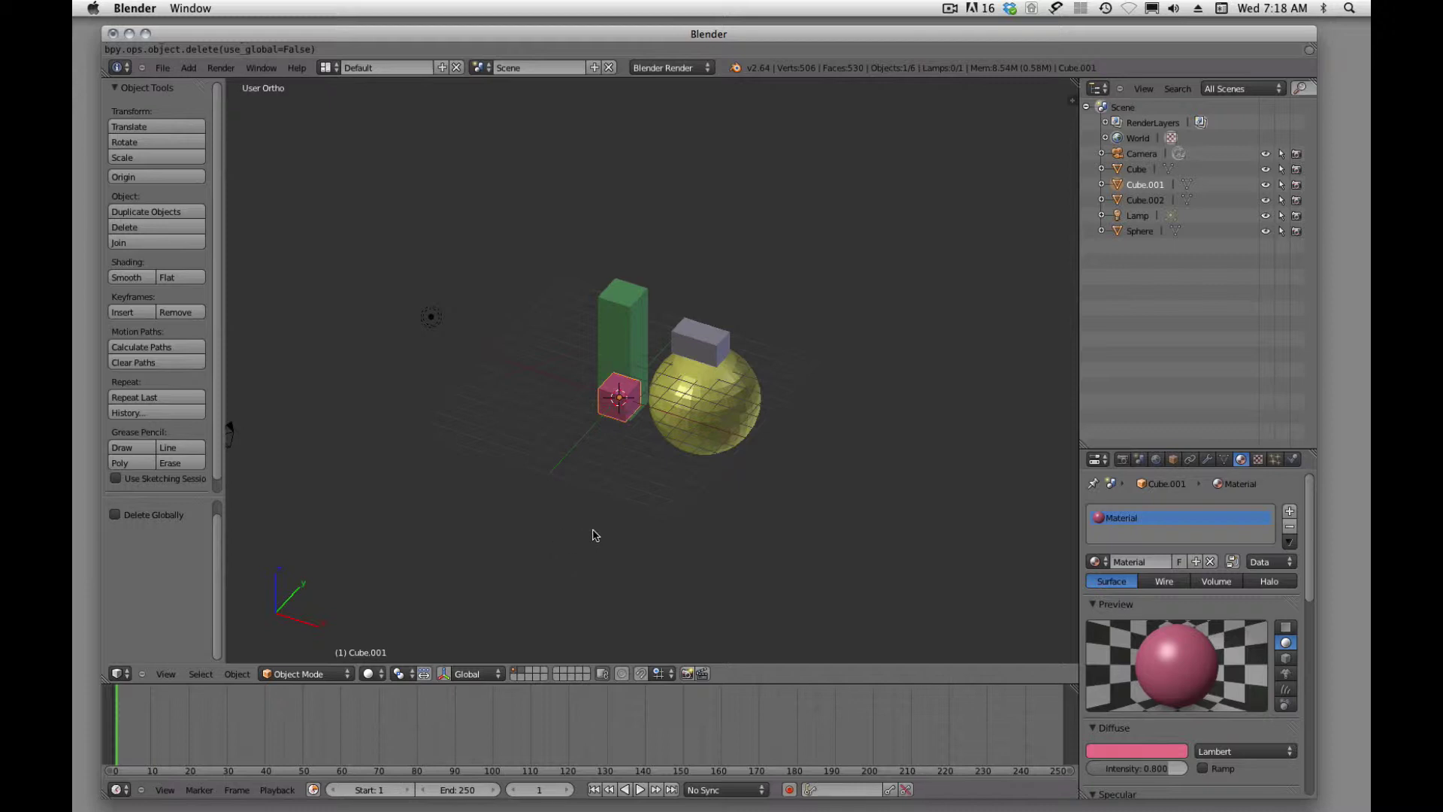
mouse_move(691, 505)
middle_mouse_down()
mouse_move(528, 525)
mouse_move(575, 545)
mouse_move(663, 515)
mouse_move(694, 478)
mouse_move(692, 515)
middle_mouse_up()
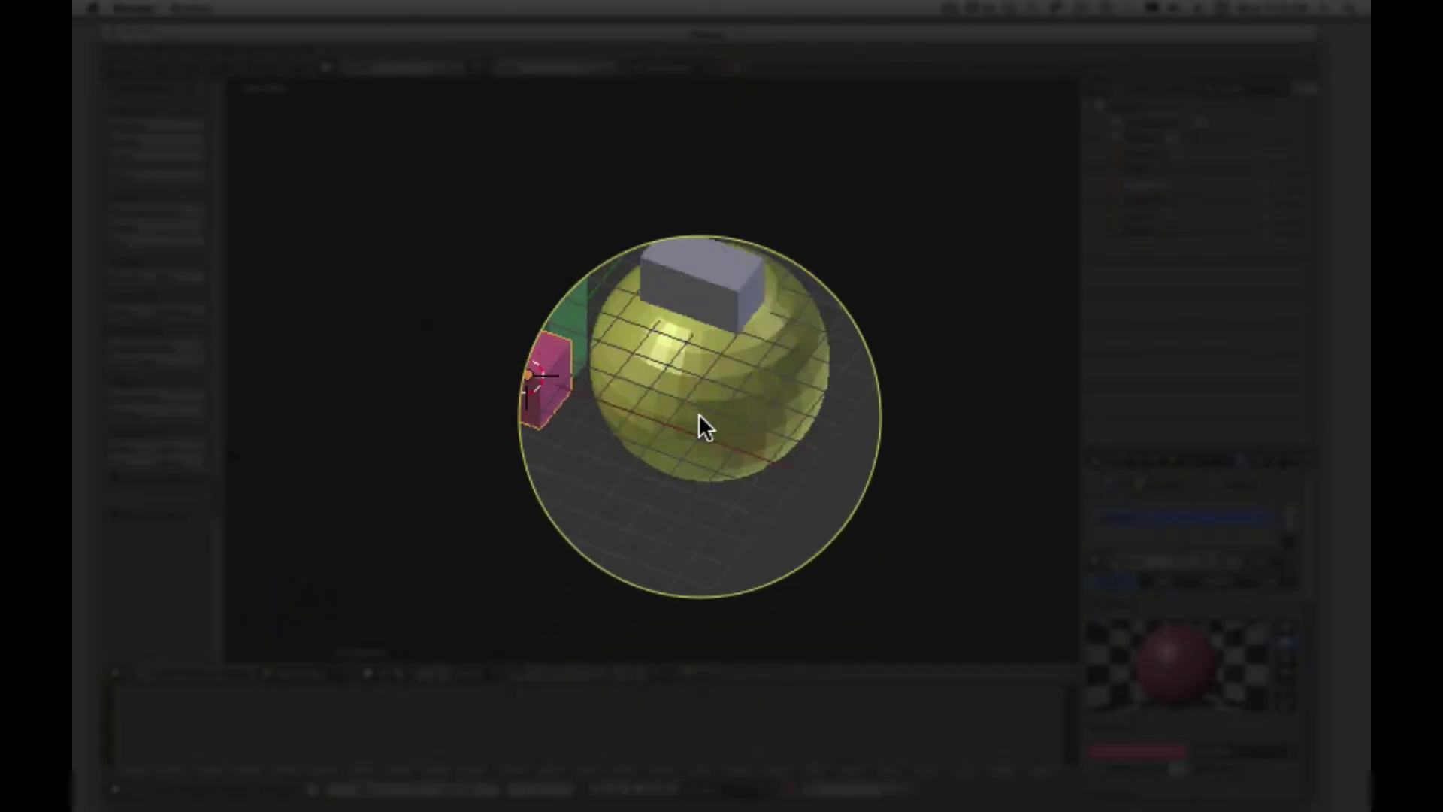
Select the yellow sphere, re-enable the transform gizmo and zoom in on the sphere.
right_click(697, 414)
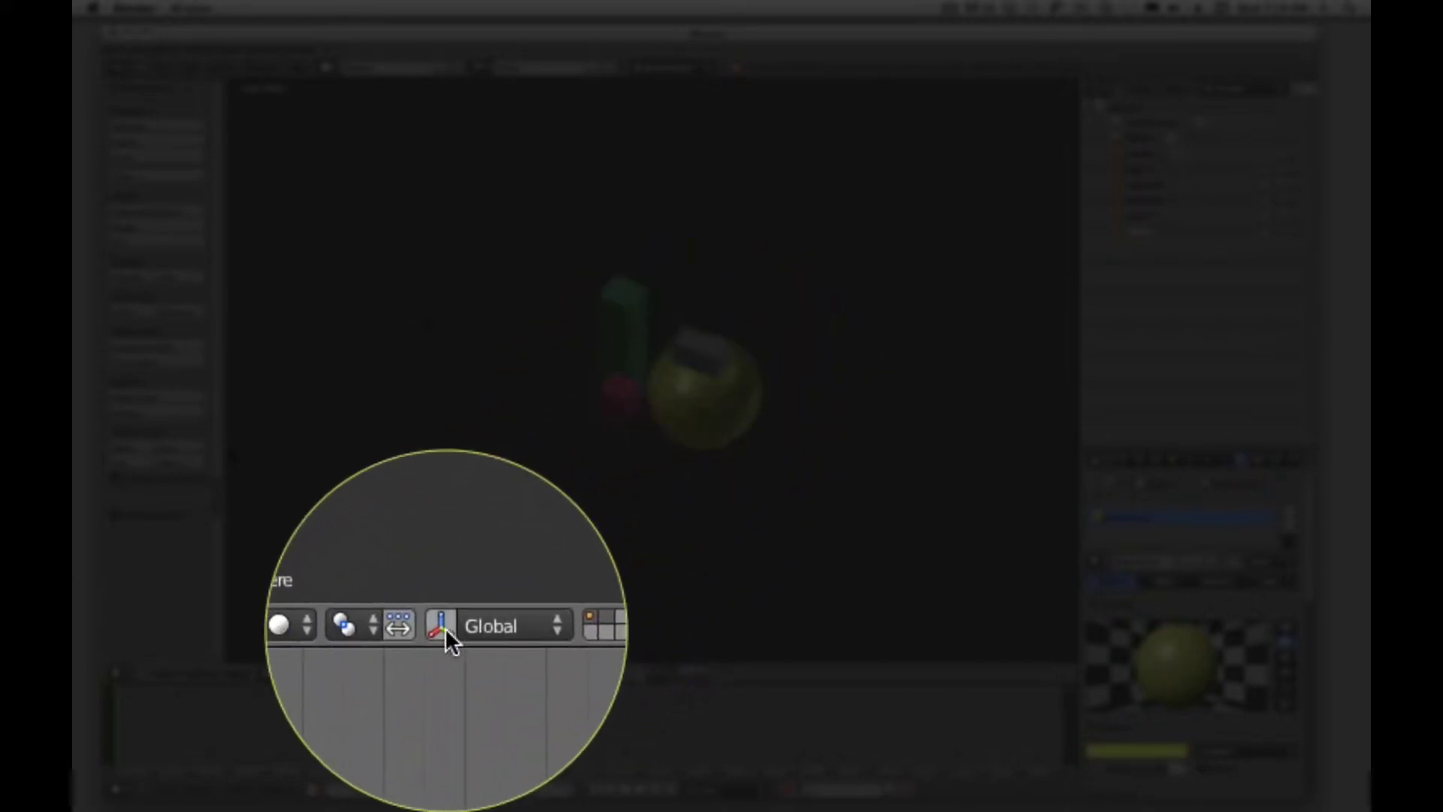
left_click(444, 672)
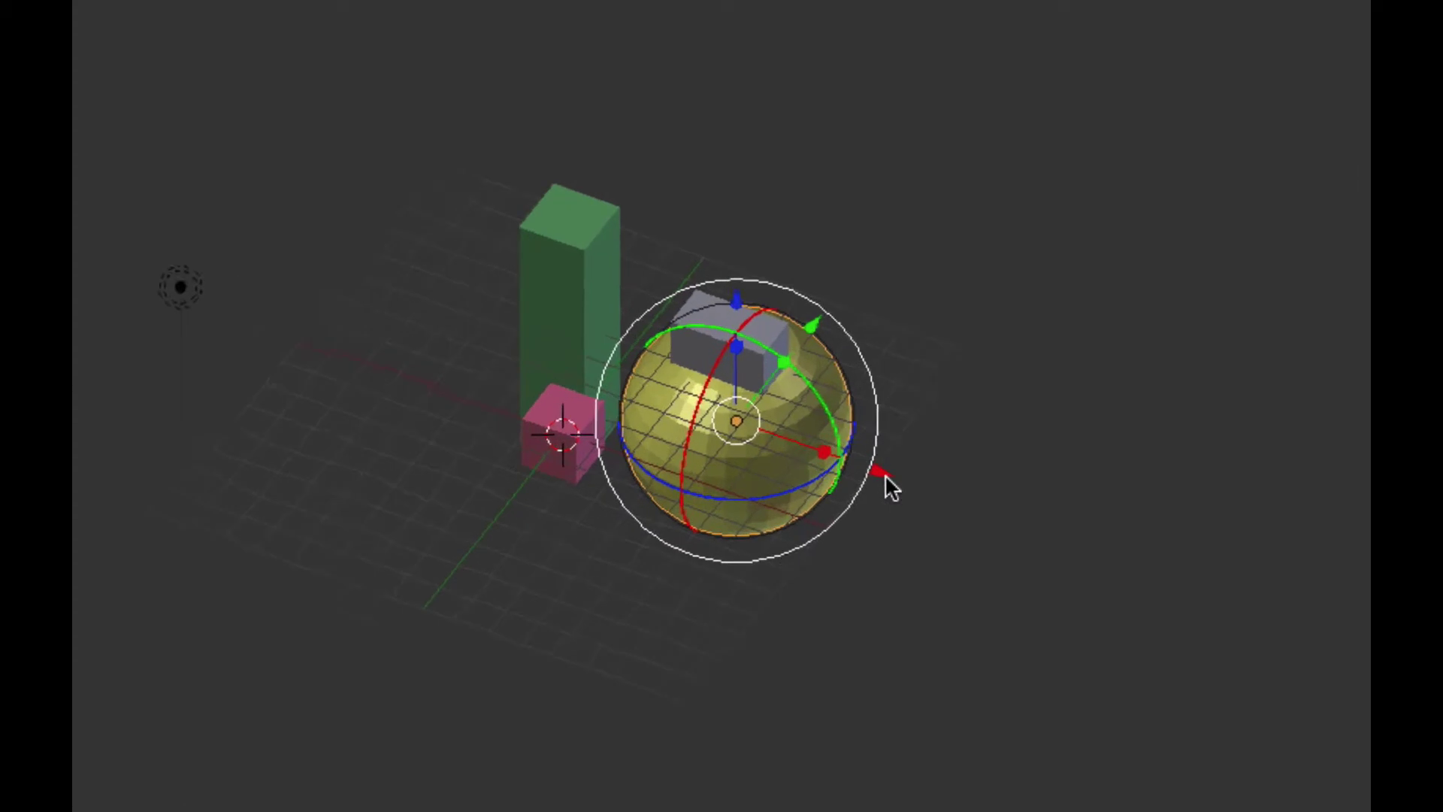
key("ctrl+space")
middle_click_drag(977, 510, 1110, 589)
key("ctrl+space")
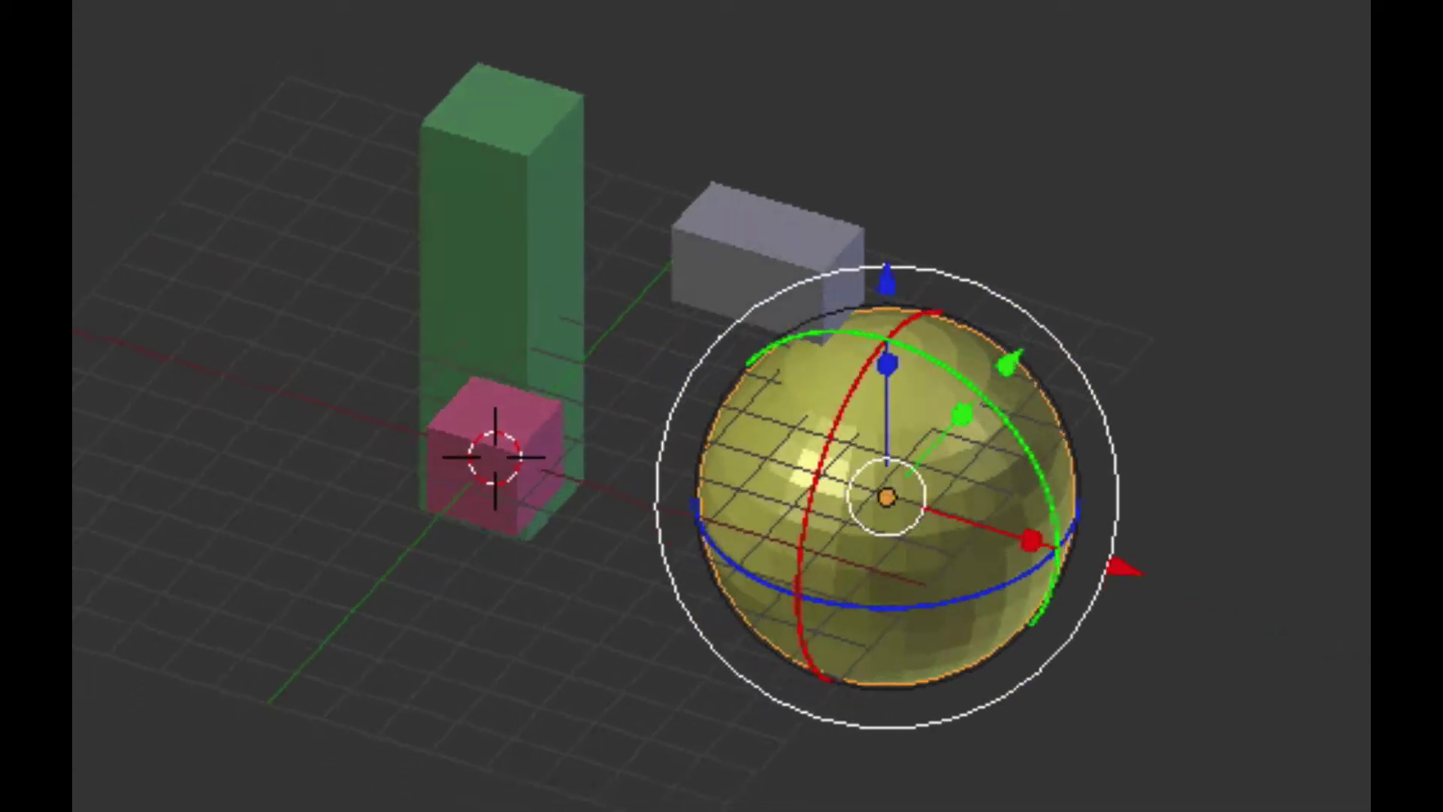
Test-move, rotate and scale the tall green box, undoing each change.
right_click(497, 520)
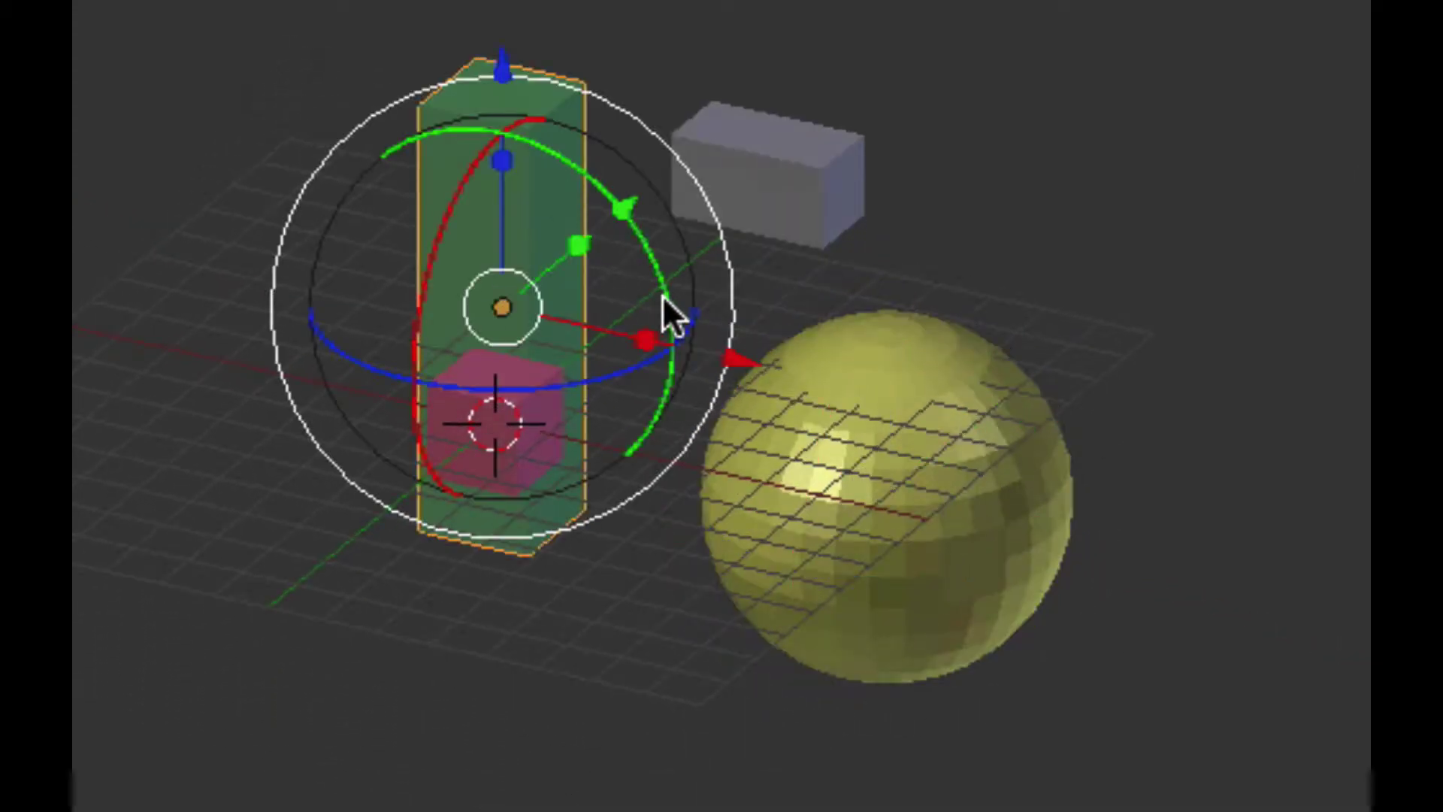
left_click_drag(734, 364, 679, 355)
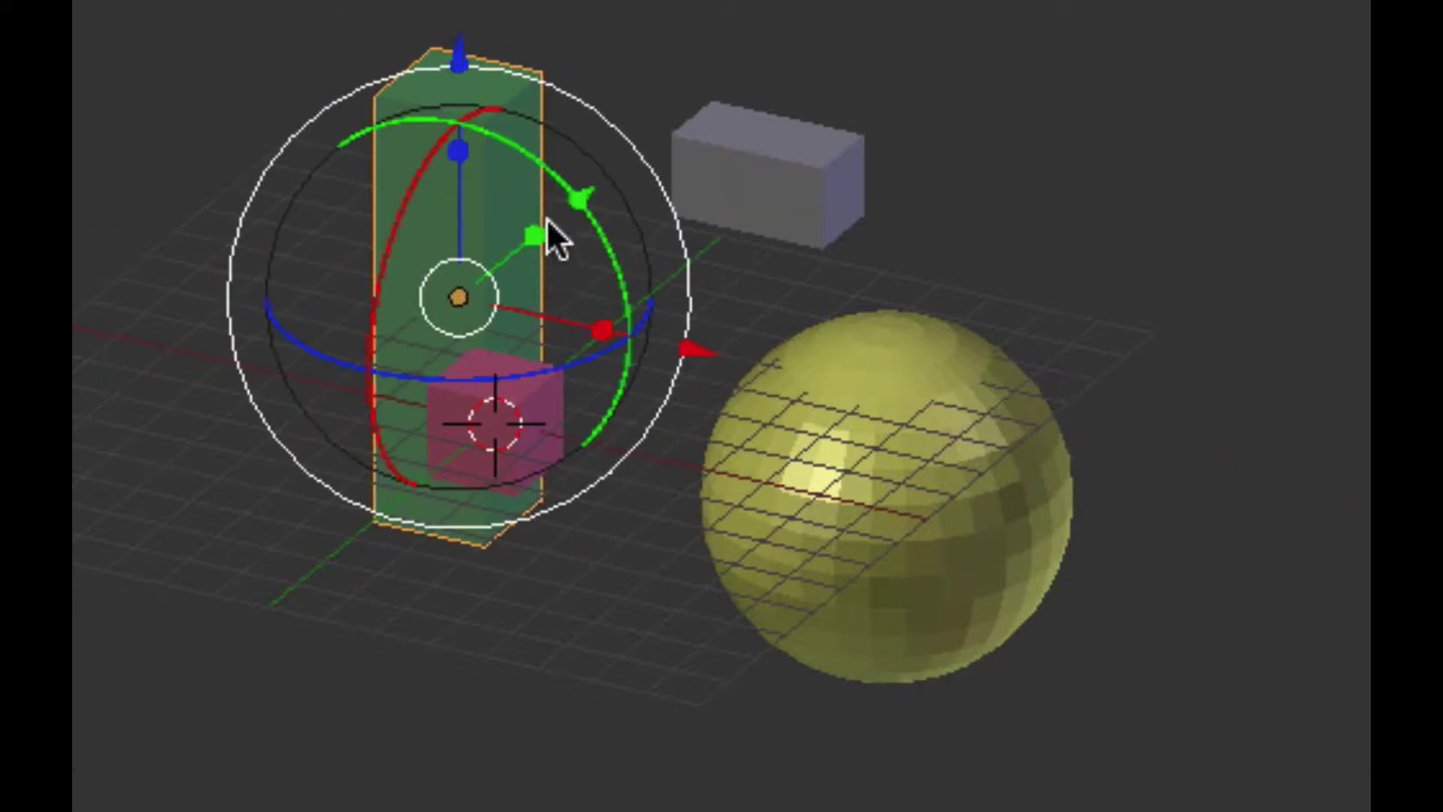
left_click_drag(541, 159, 595, 189)
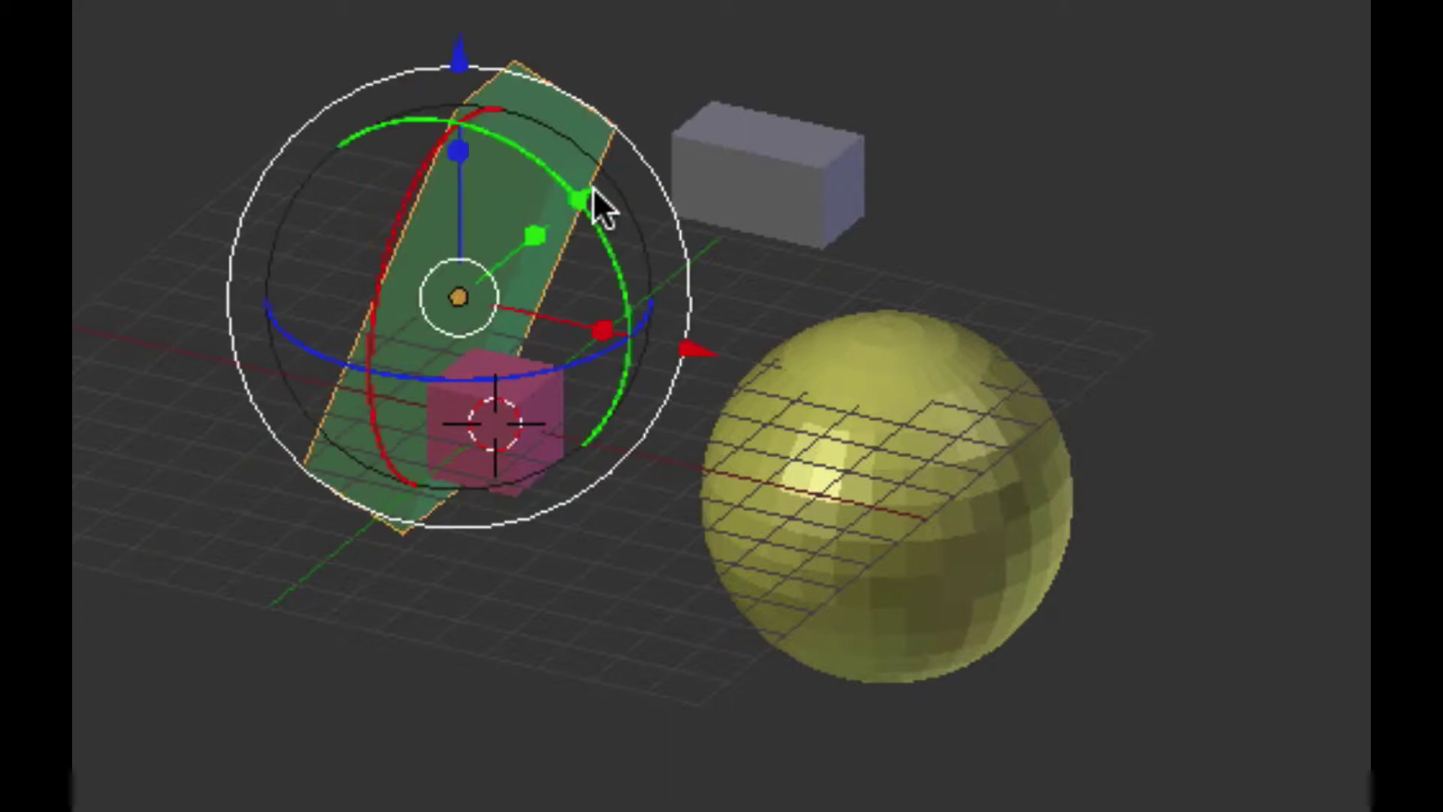
key("ctrl+z")
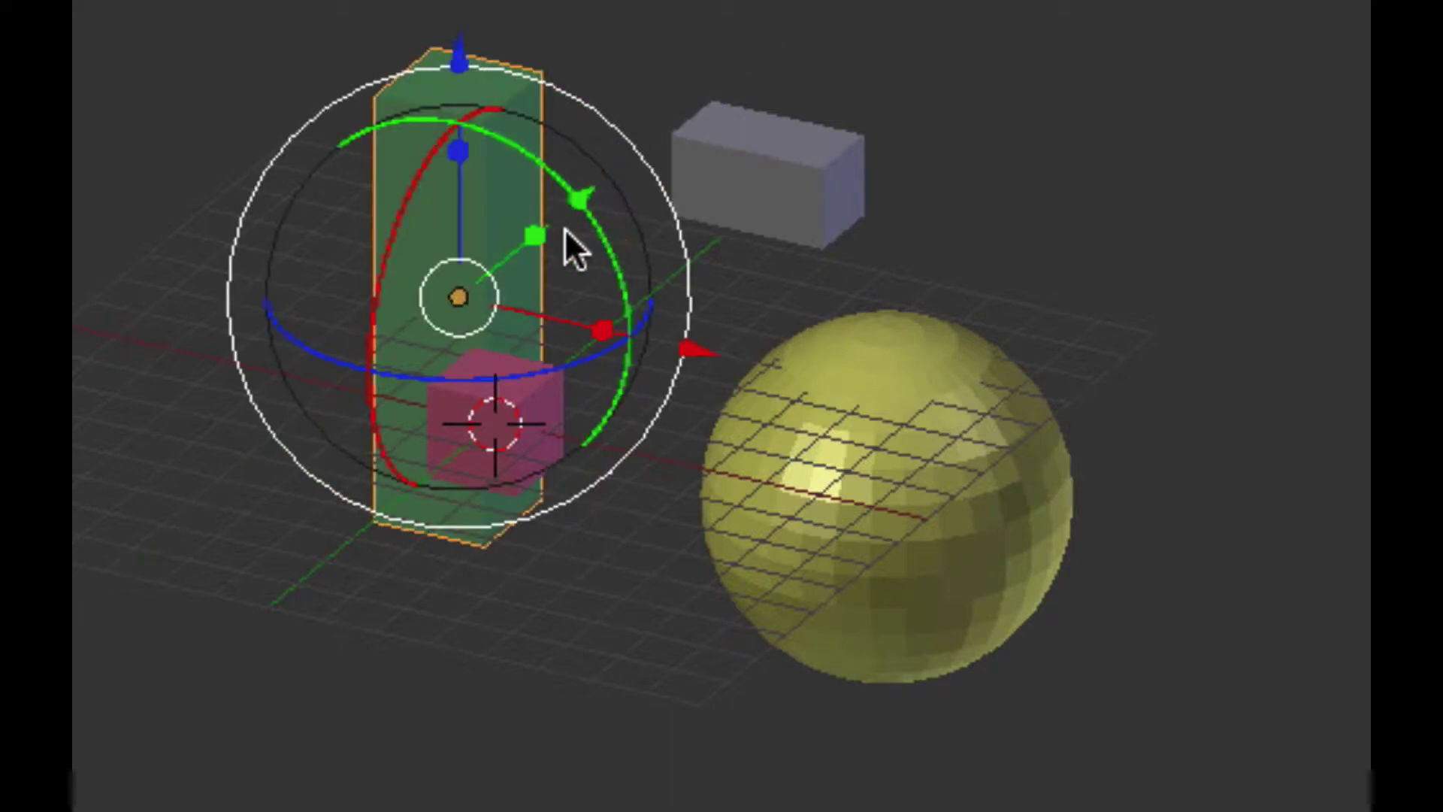
left_click_drag(540, 230, 855, 74)
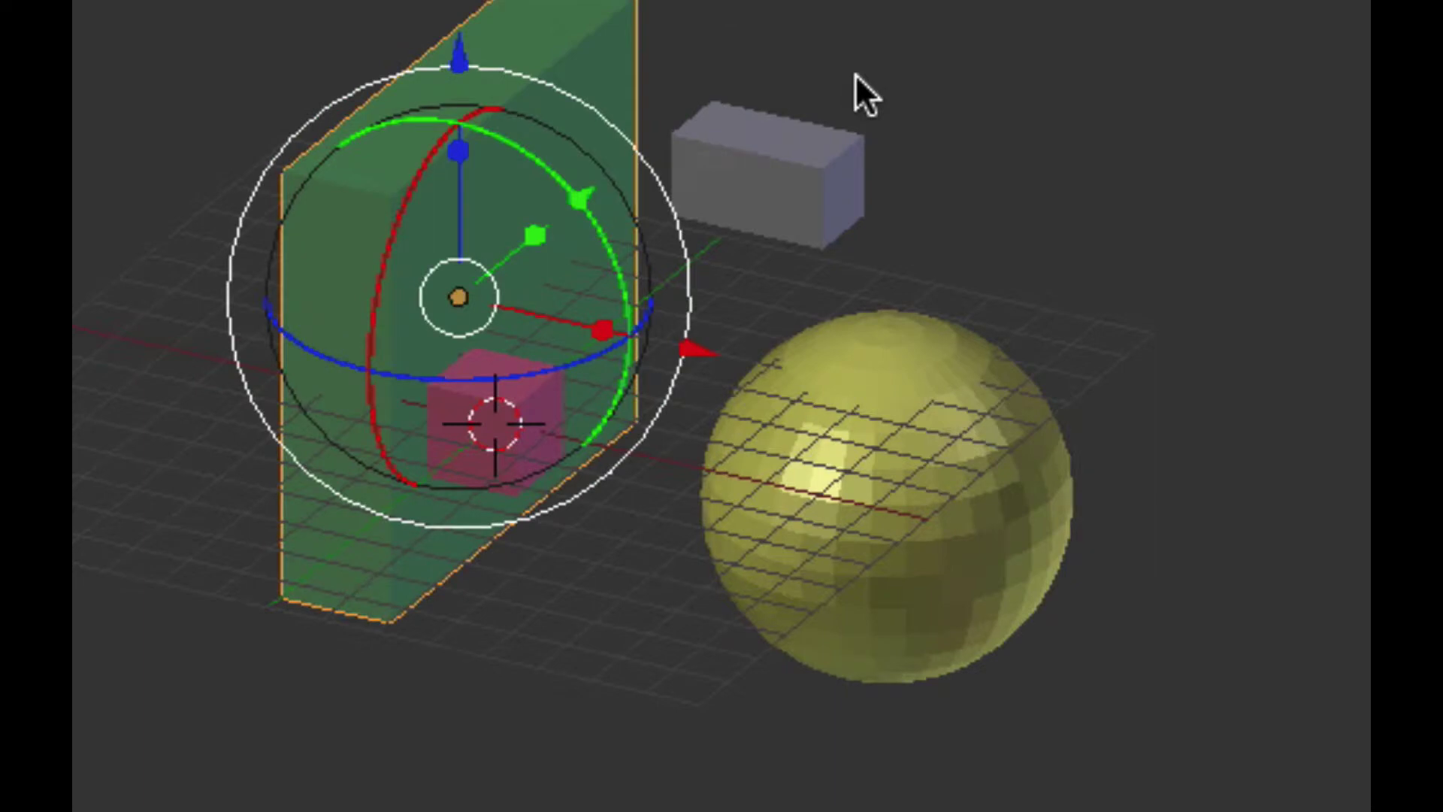
key("ctrl+z")
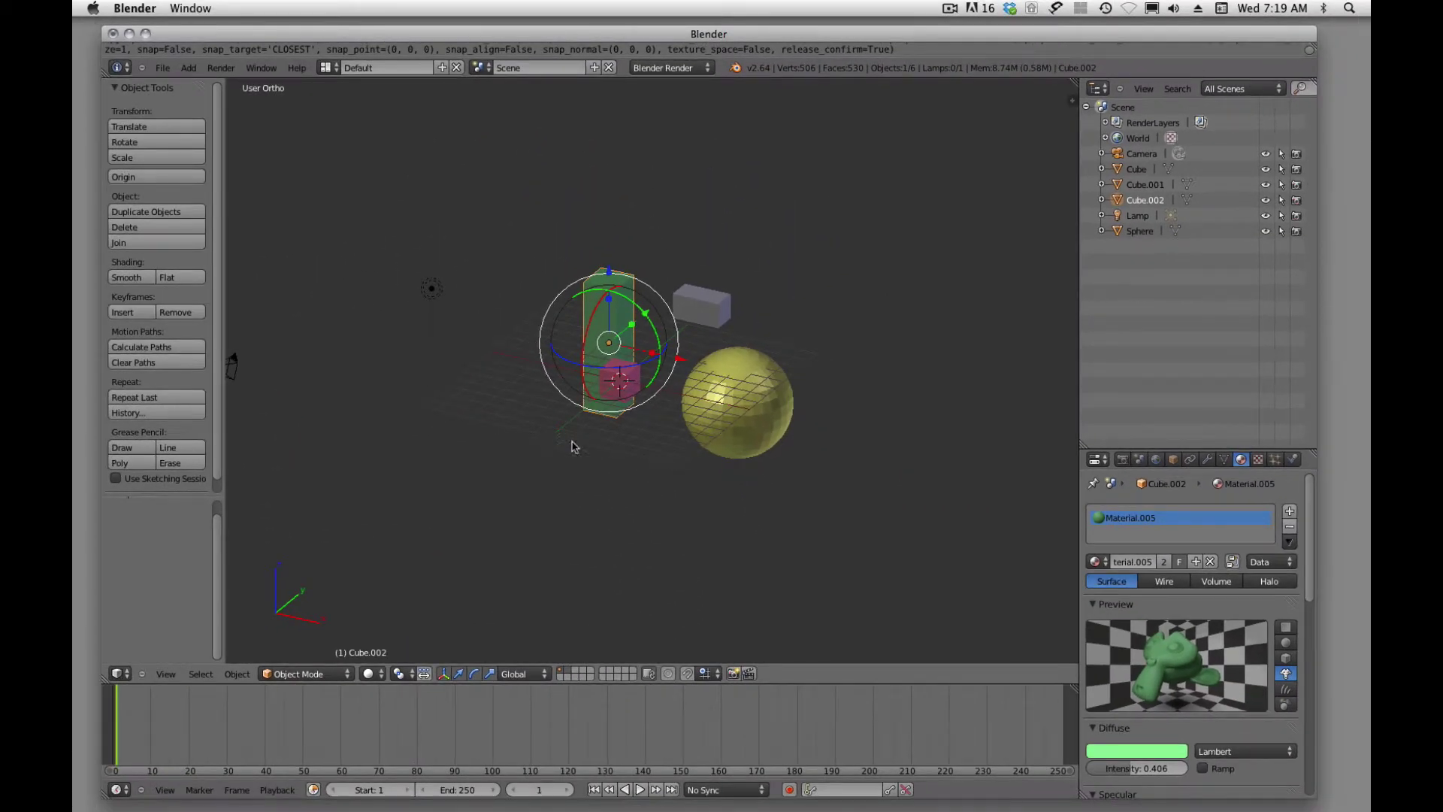
right_click(713, 316)
Slide the grey box and then the pink cube along the Y axis.
left_click_drag(740, 280, 728, 287)
middle_click_drag(812, 348, 683, 429)
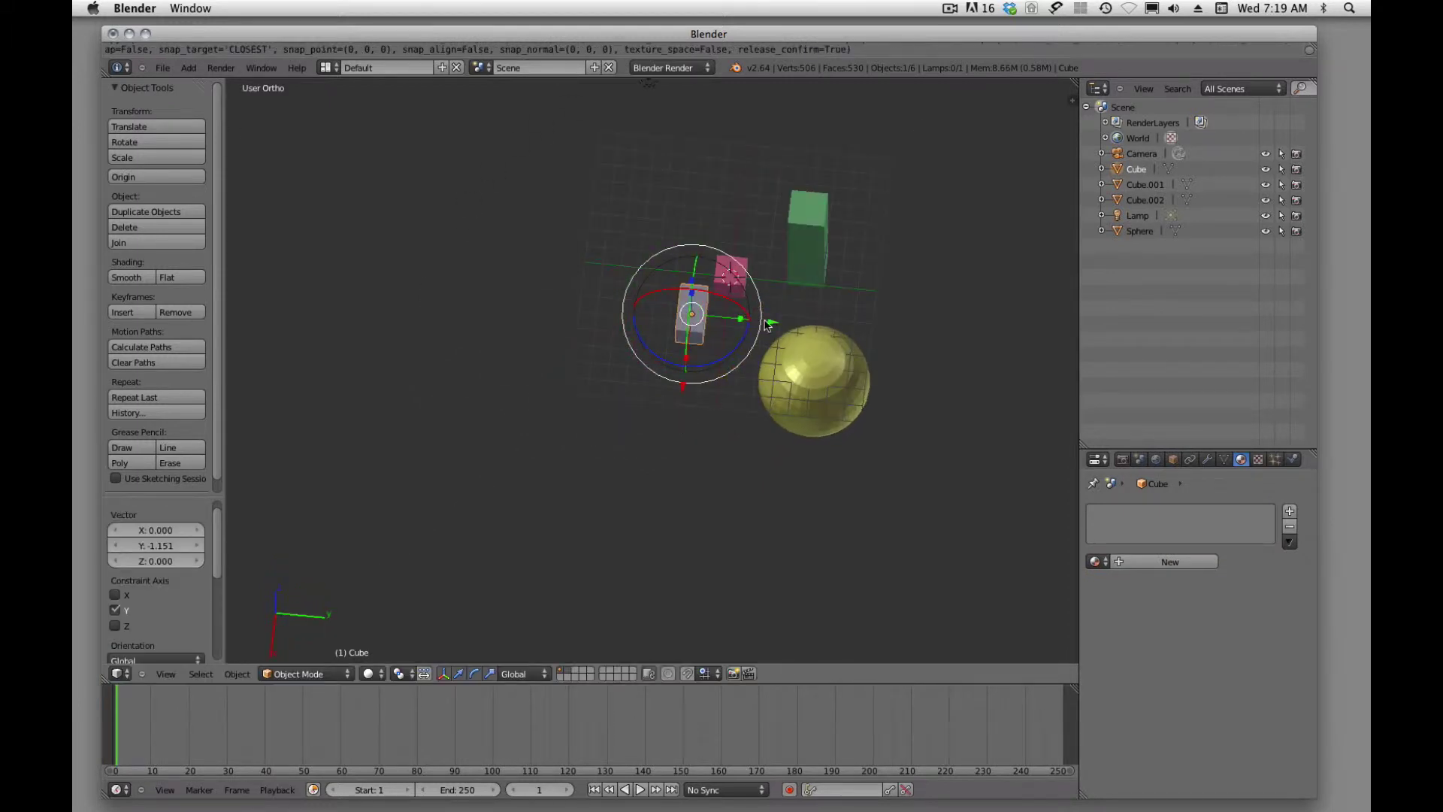
left_click_drag(742, 319, 846, 320)
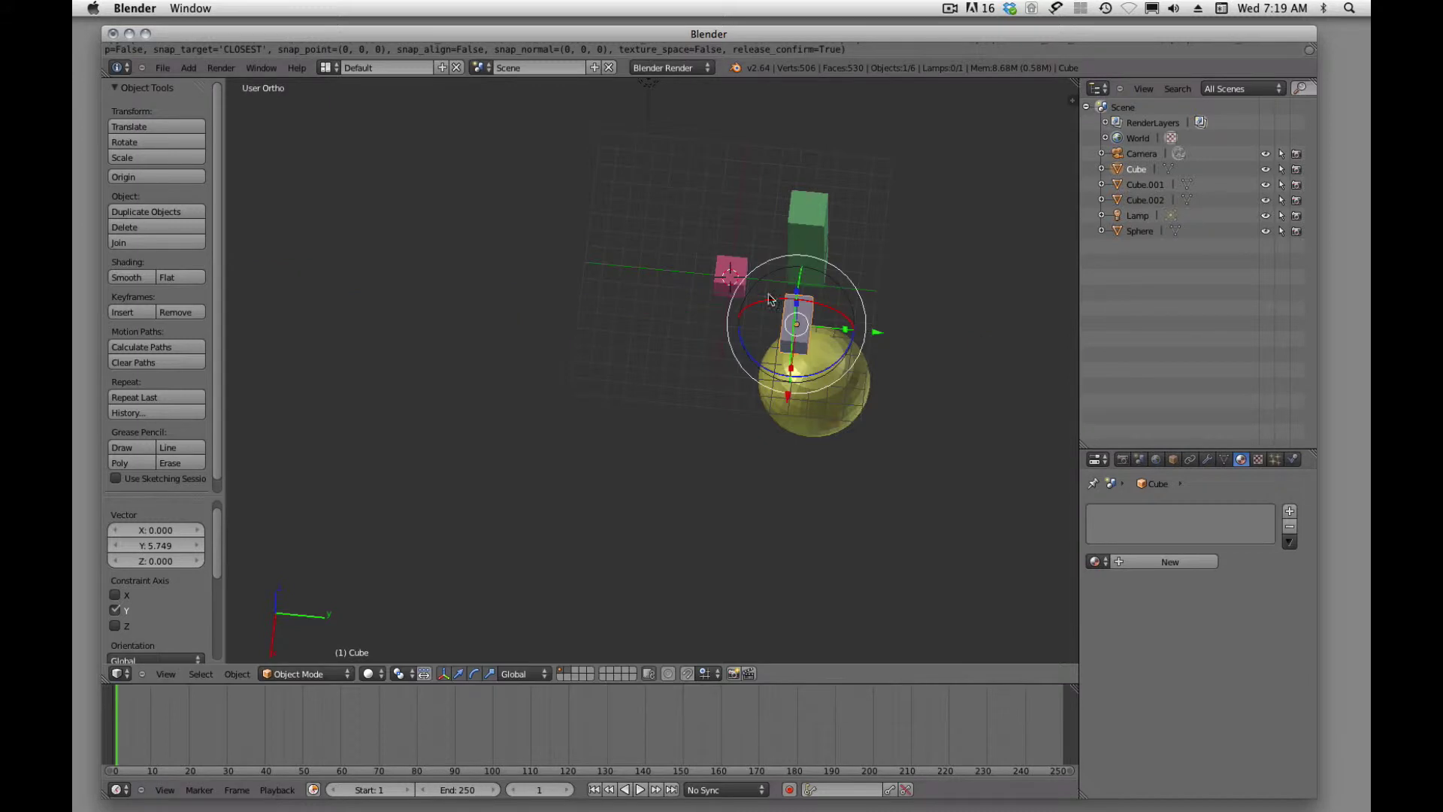
right_click(744, 277)
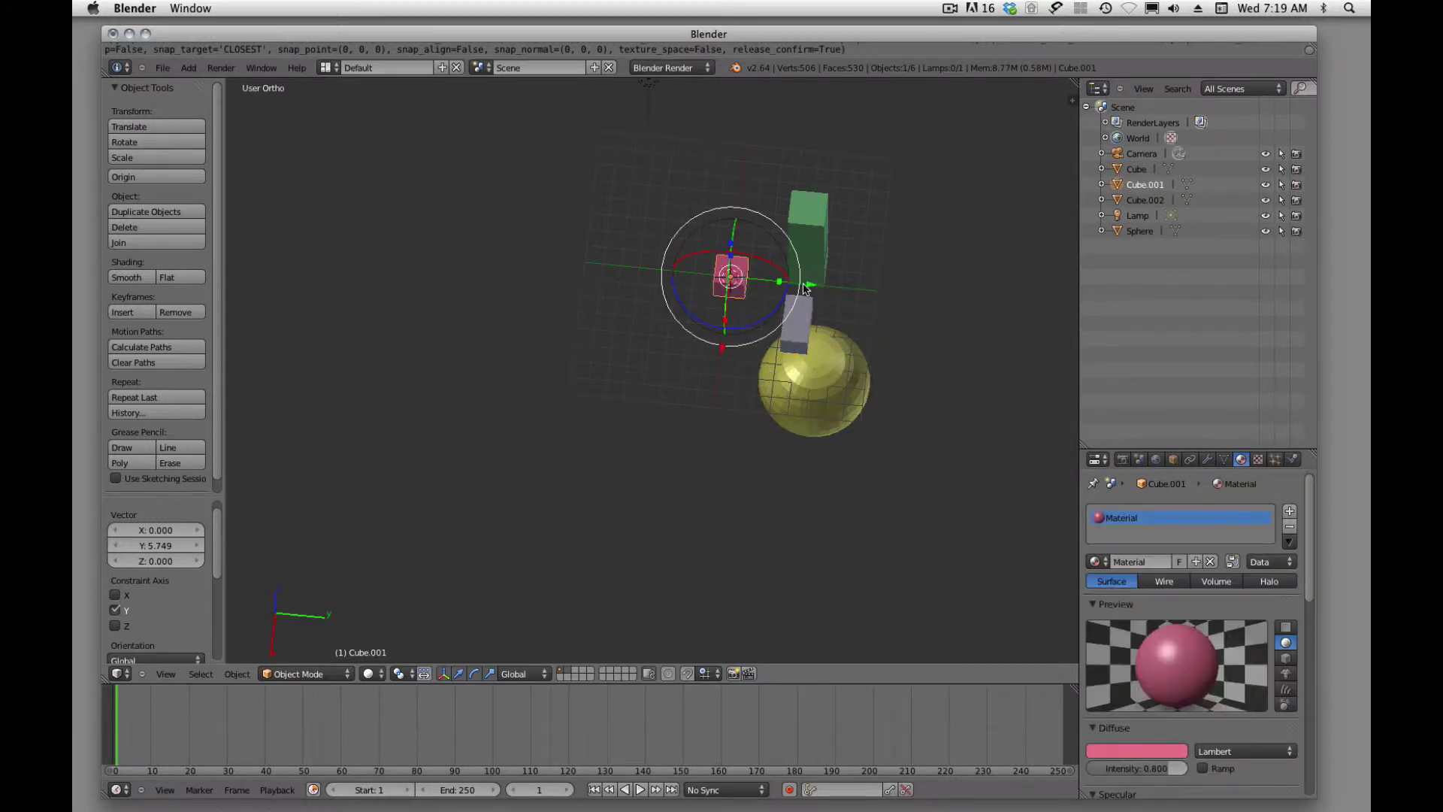
left_click_drag(812, 290, 883, 293)
Move the sphere along Y in top view, then return to an angled view.
right_click(817, 388)
left_click_drag(895, 390, 850, 413)
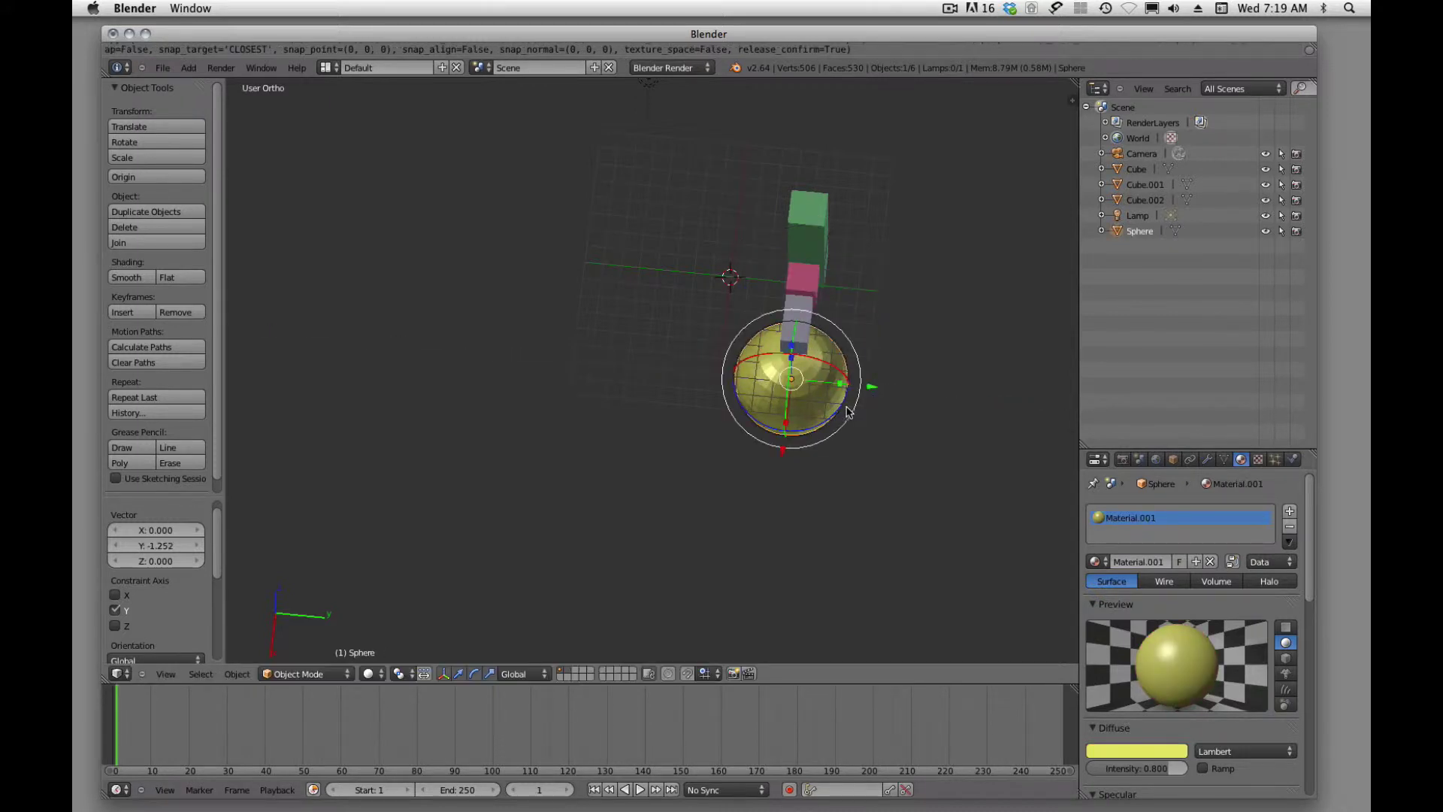
key("KP_7")
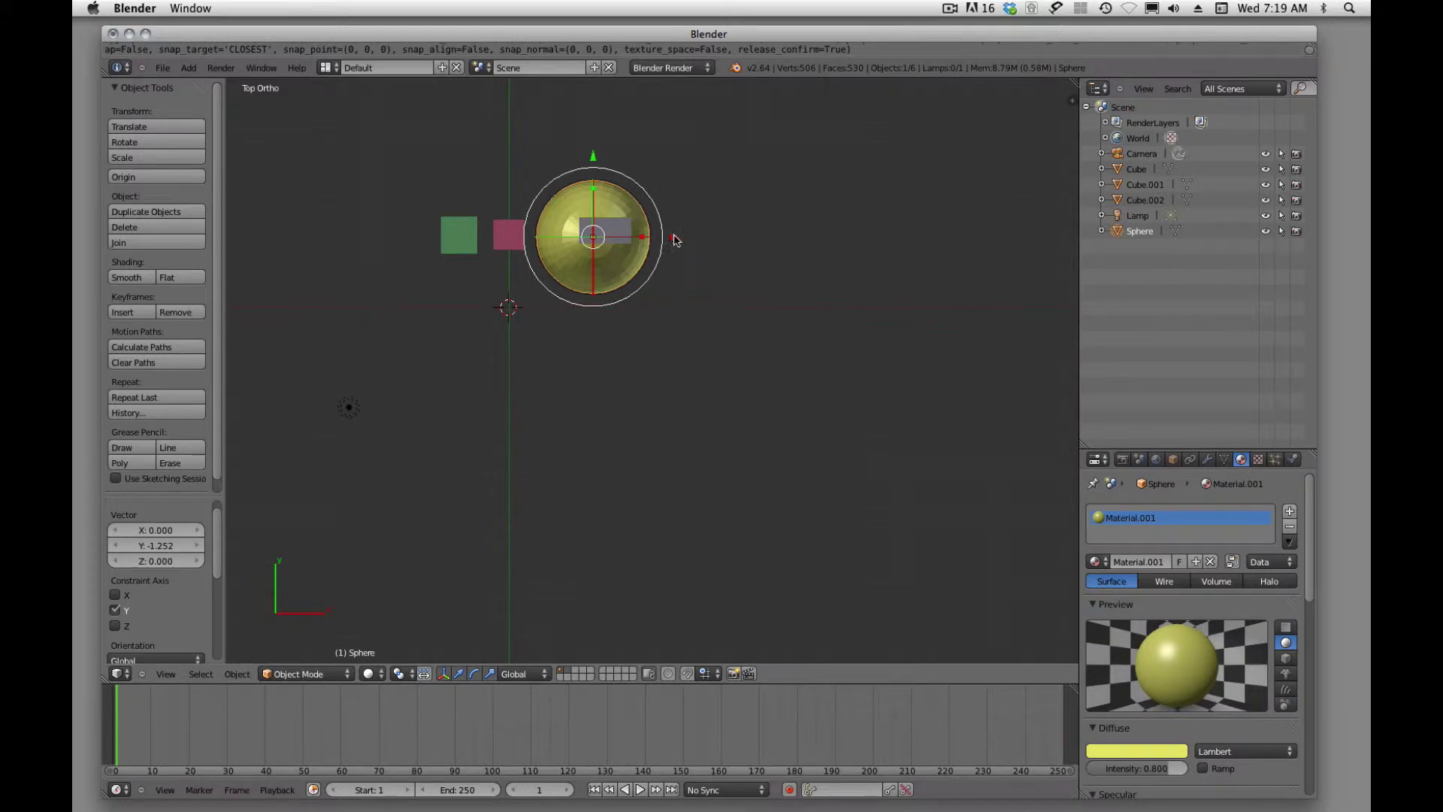
left_click_drag(594, 157, 594, 154)
middle_click_drag(644, 400, 571, 230)
middle_click_drag(558, 289, 782, 428)
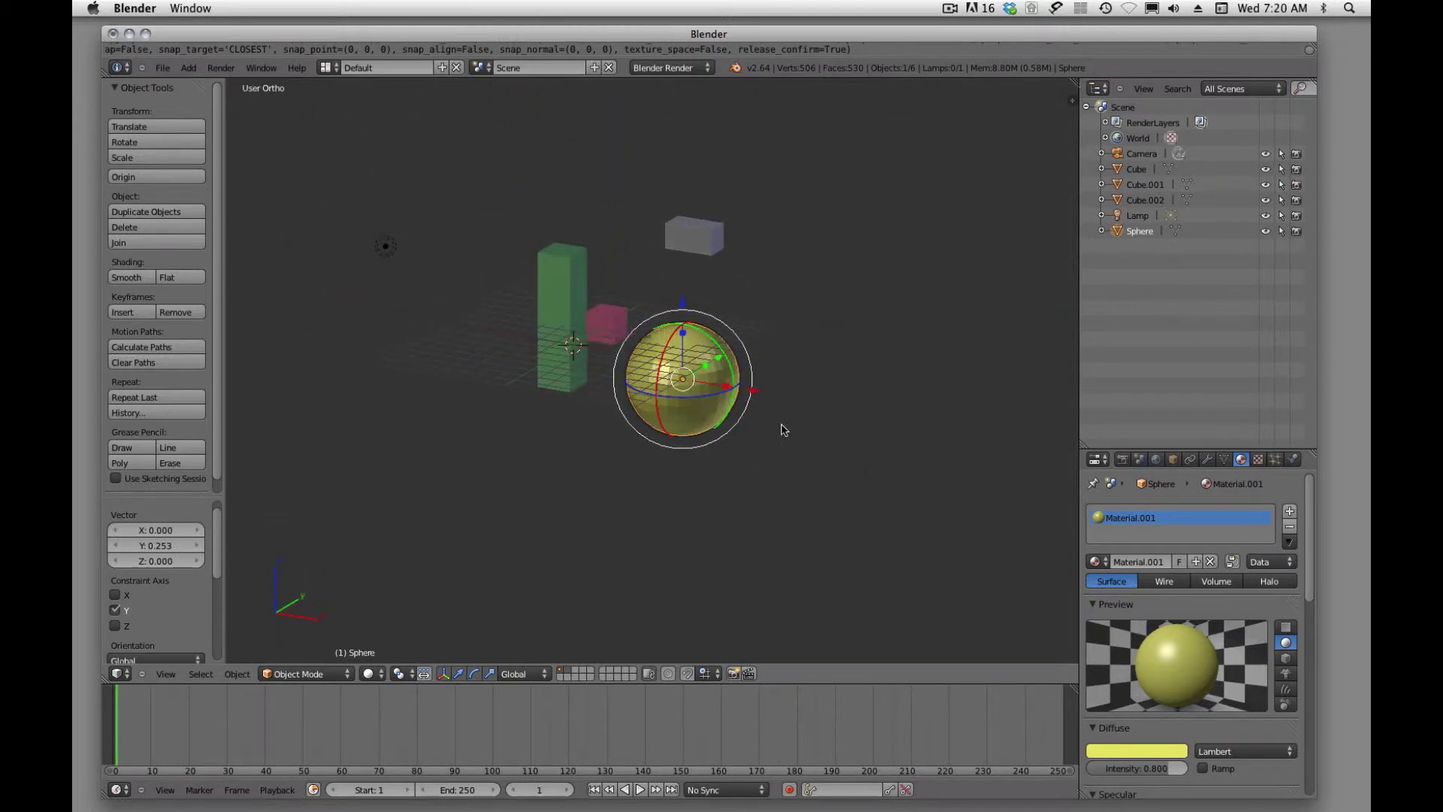
right_click(564, 285)
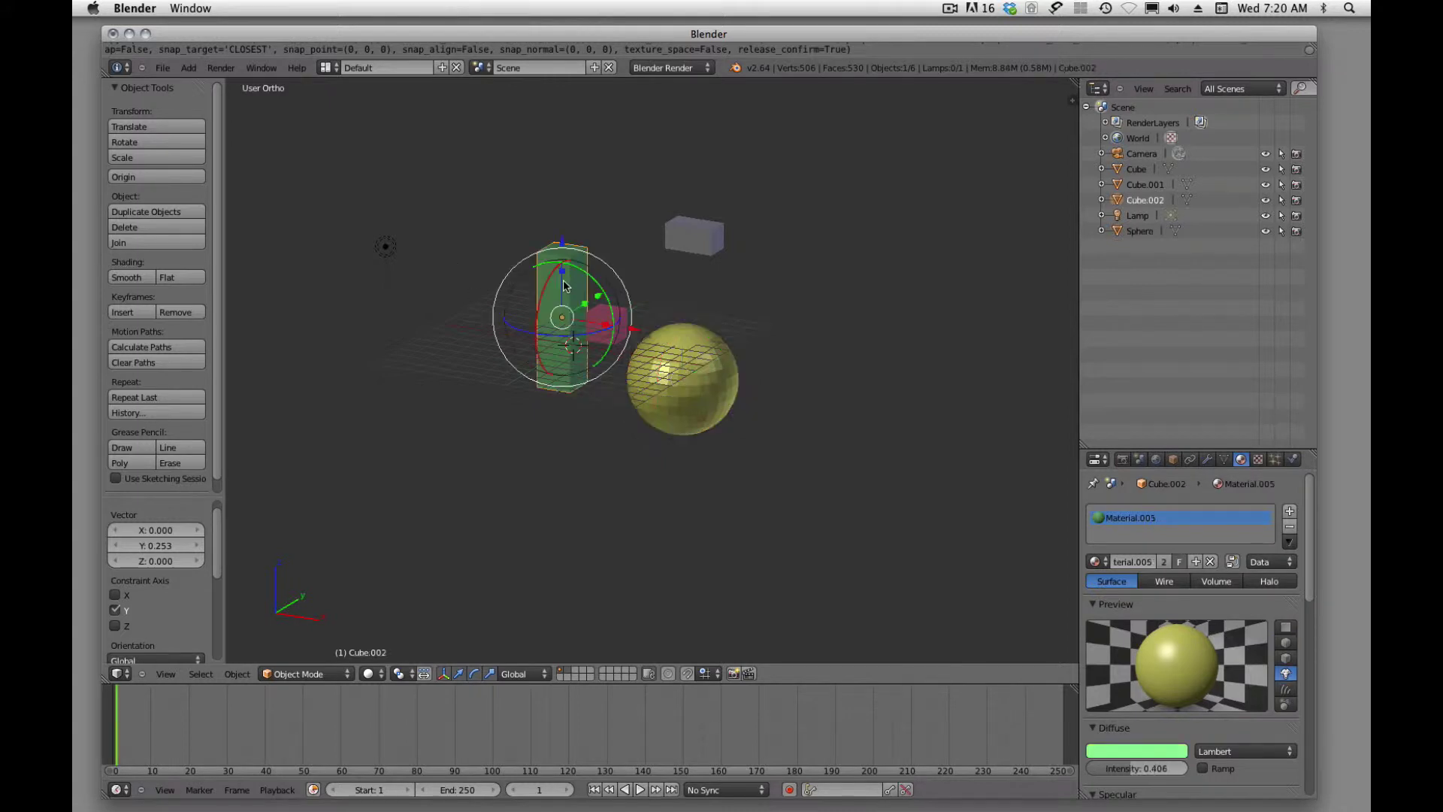
Hide the transform gizmo and bring back the Object Tools panel.
left_click(444, 674)
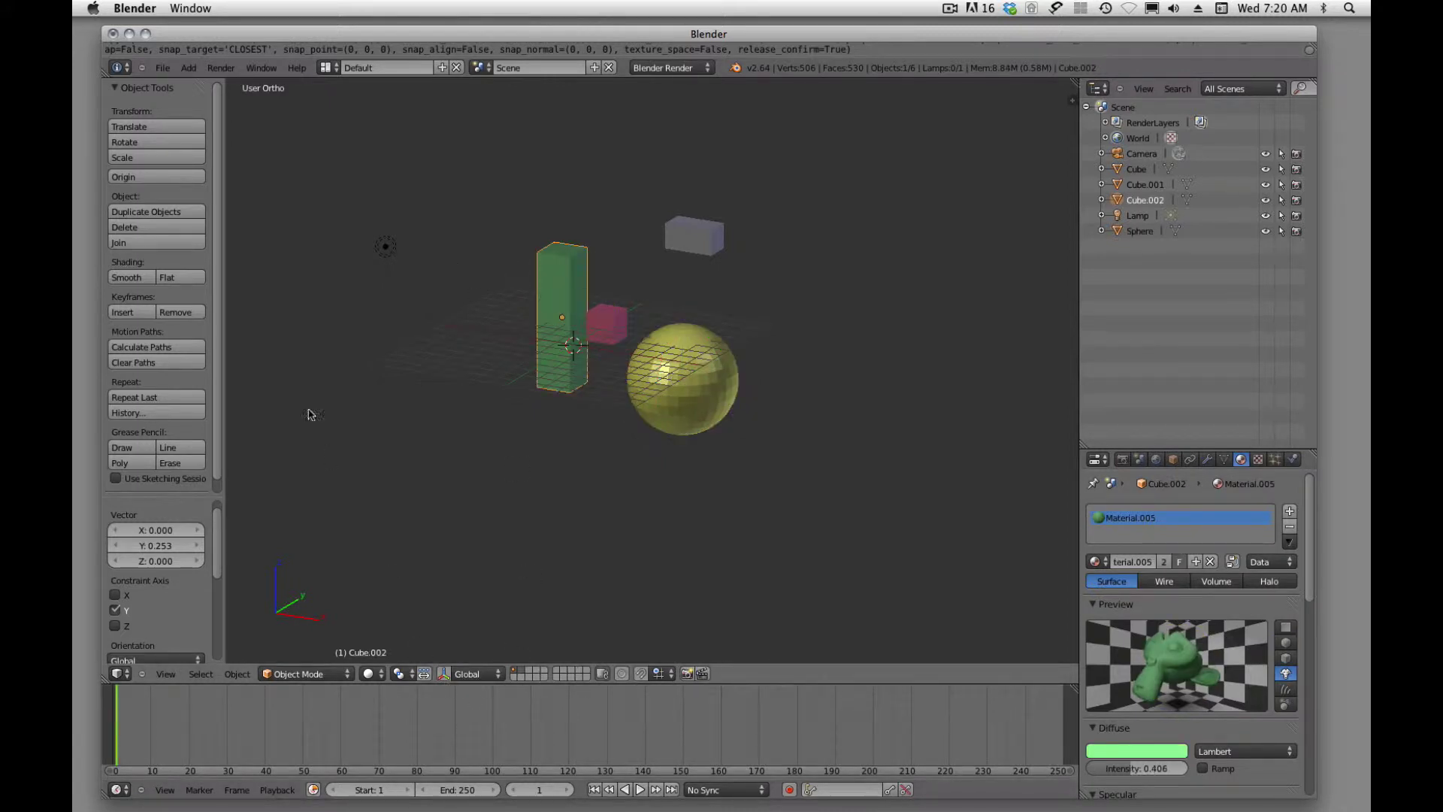
key("t")
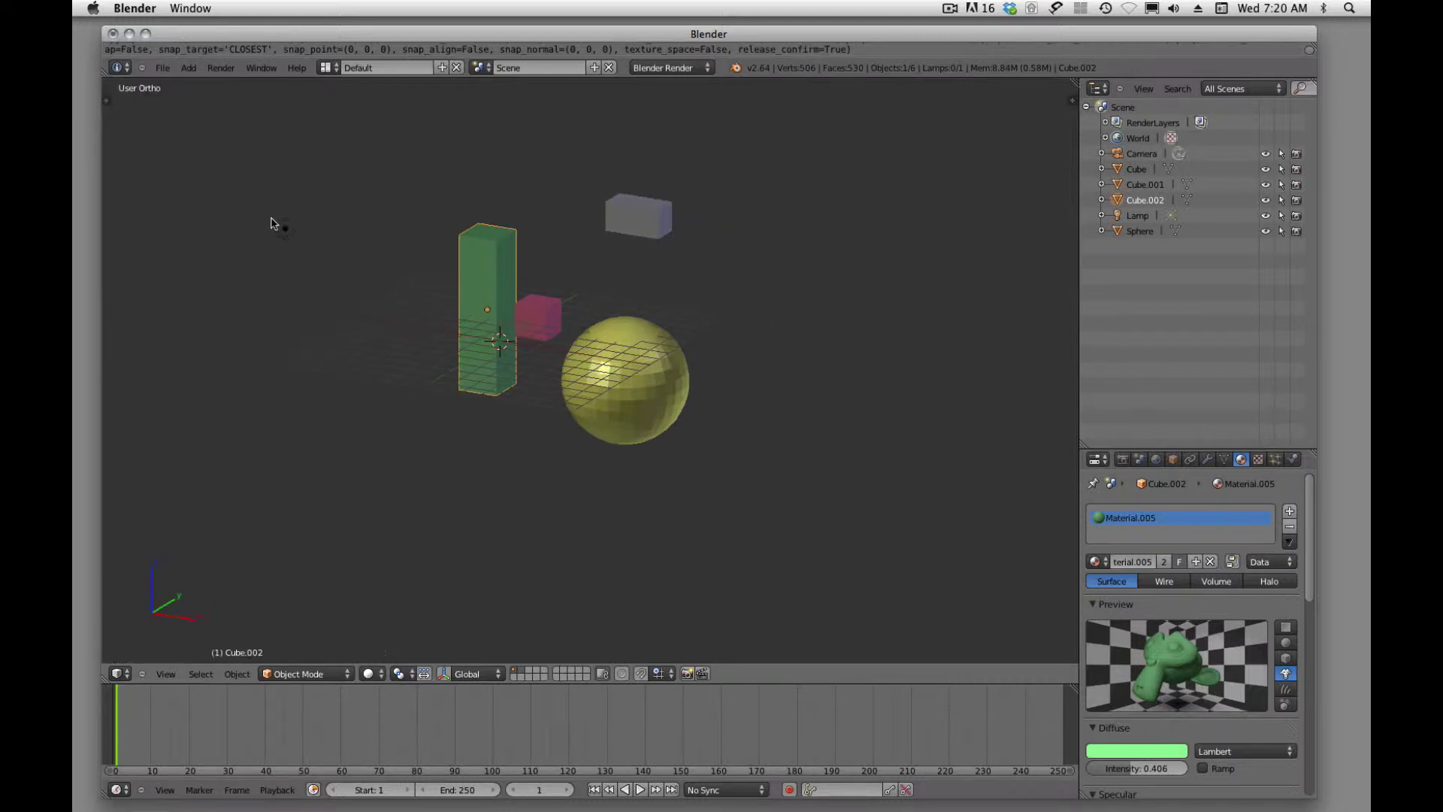
key("t")
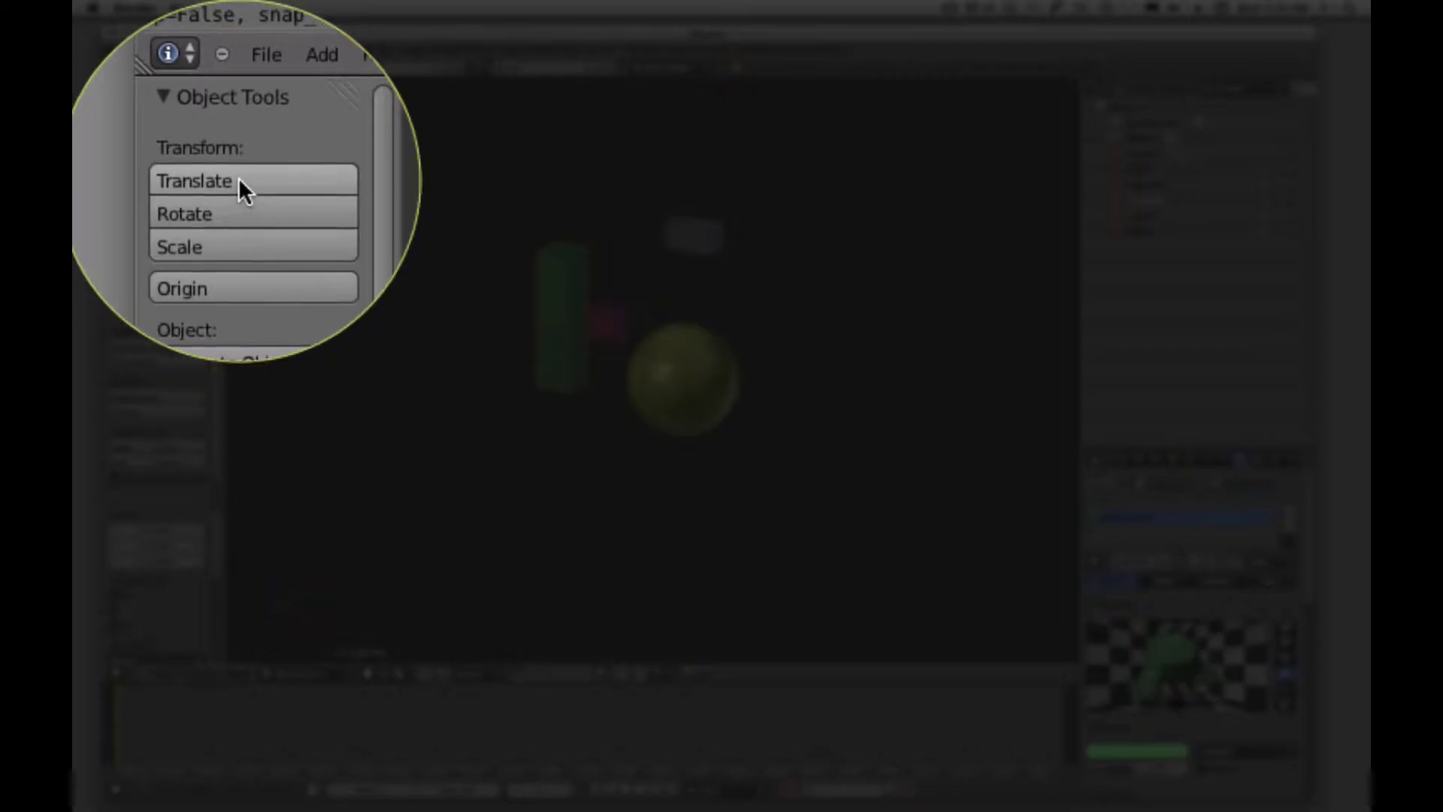
Translate the green box along the global X axis over to the sphere.
left_click(239, 181)
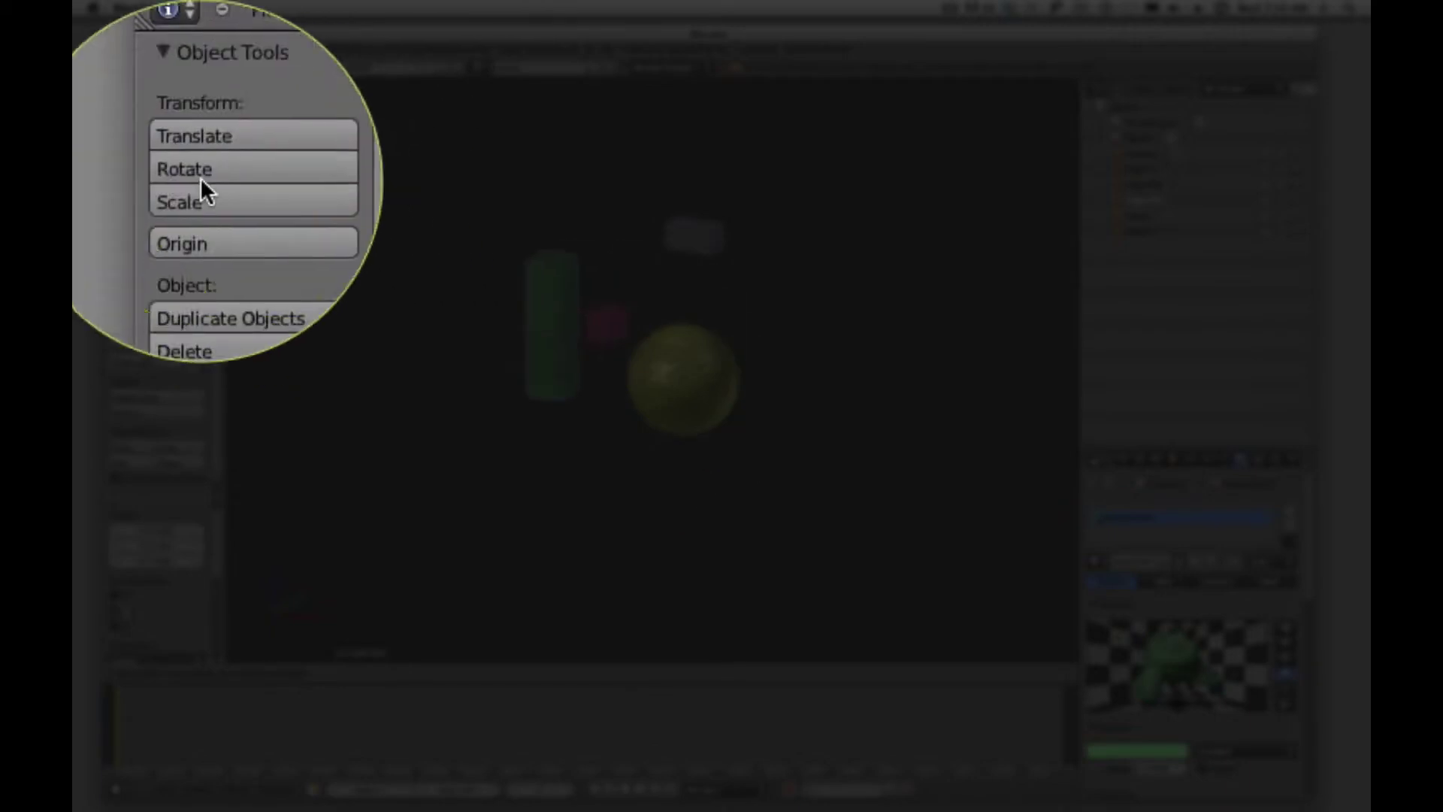
key("x")
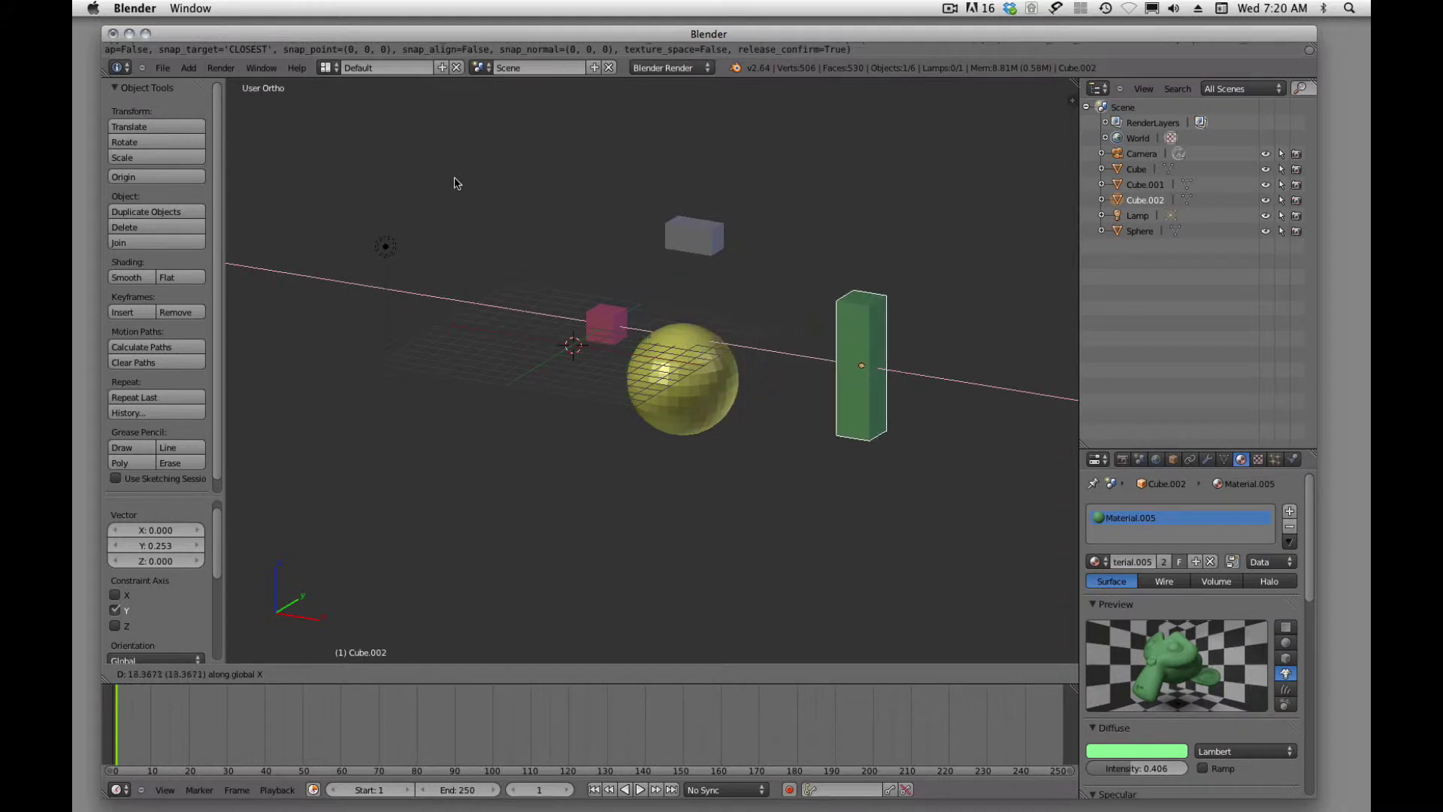
left_click(338, 191)
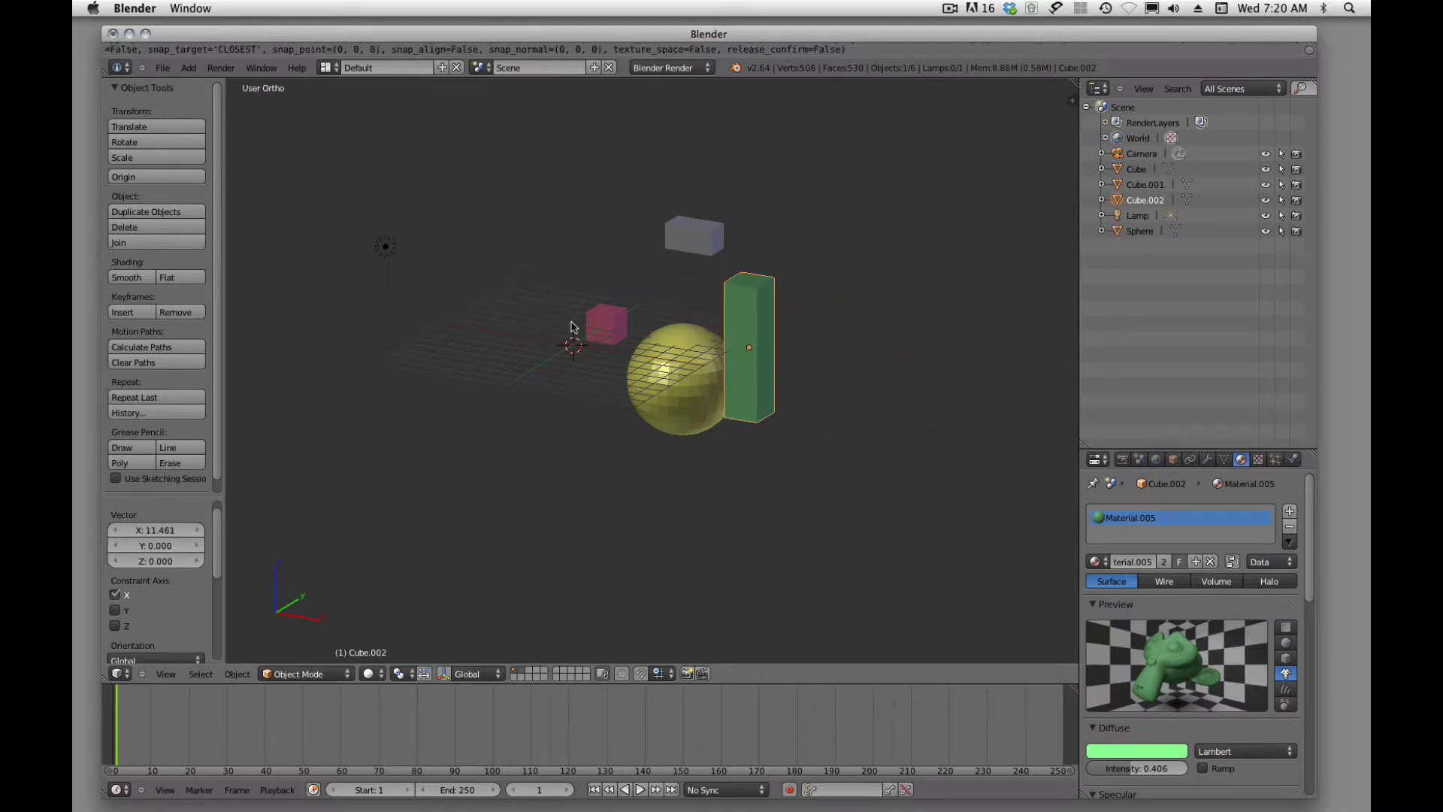
left_click(160, 126)
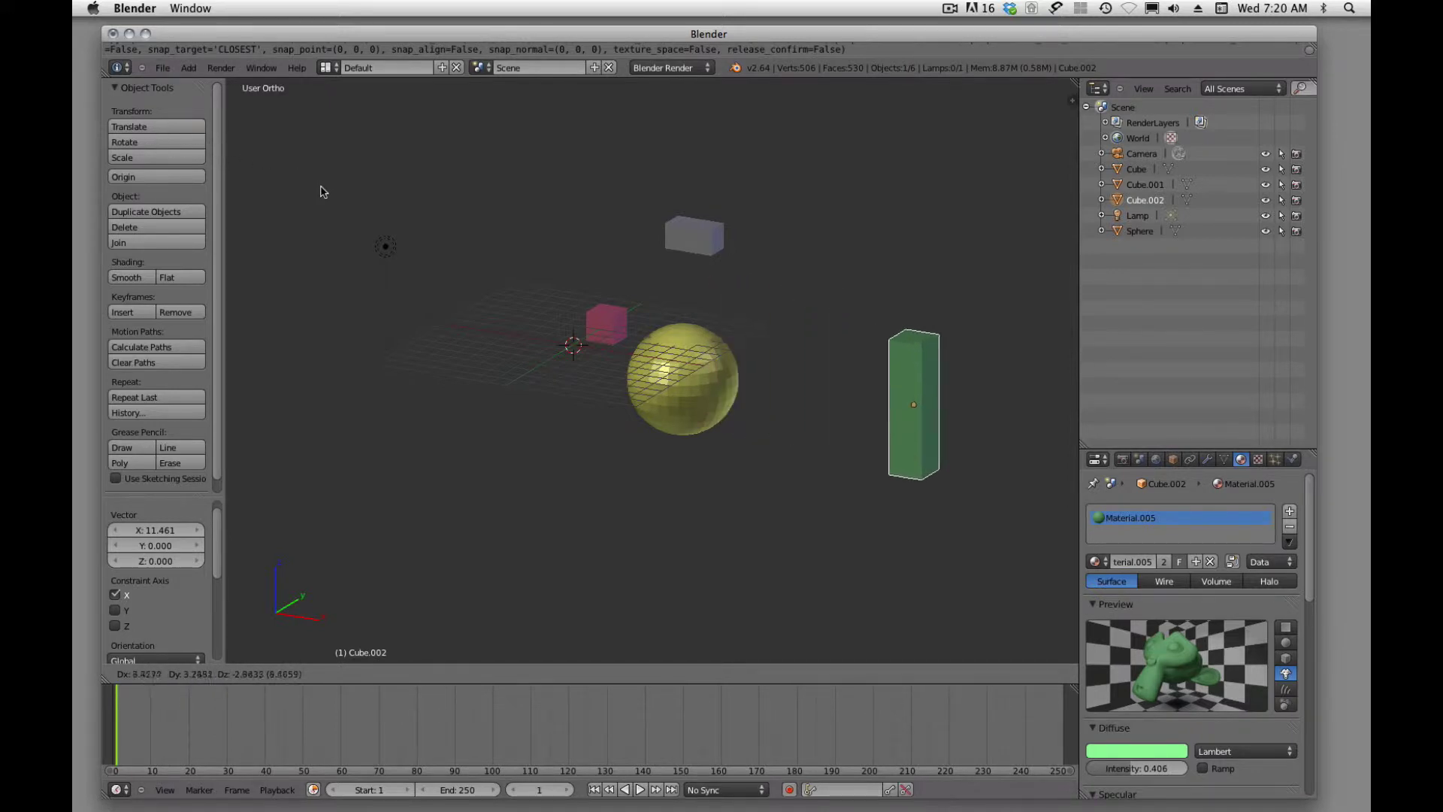
key("x")
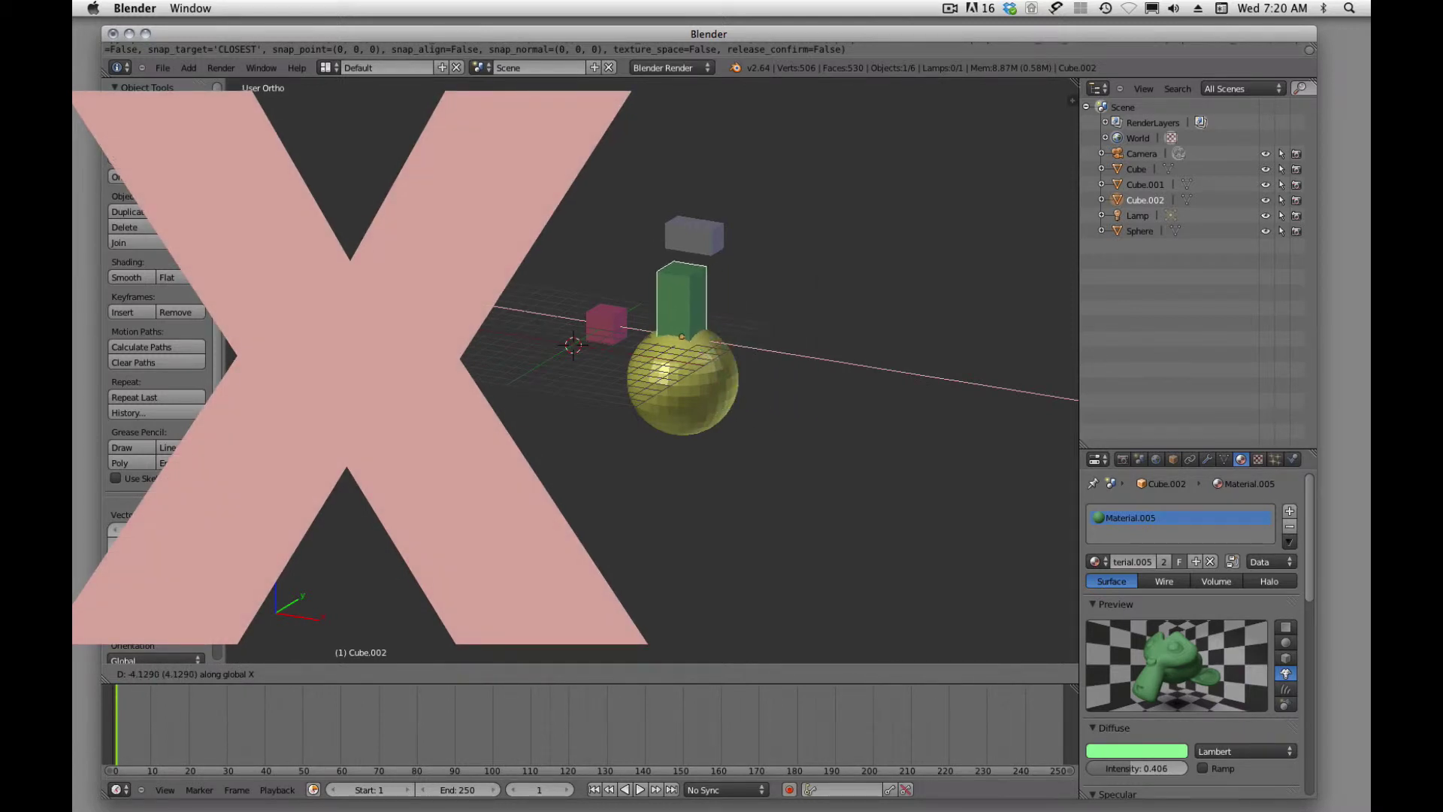
Confirm the green box's X position and shift it along the global Y axis.
left_click(384, 245)
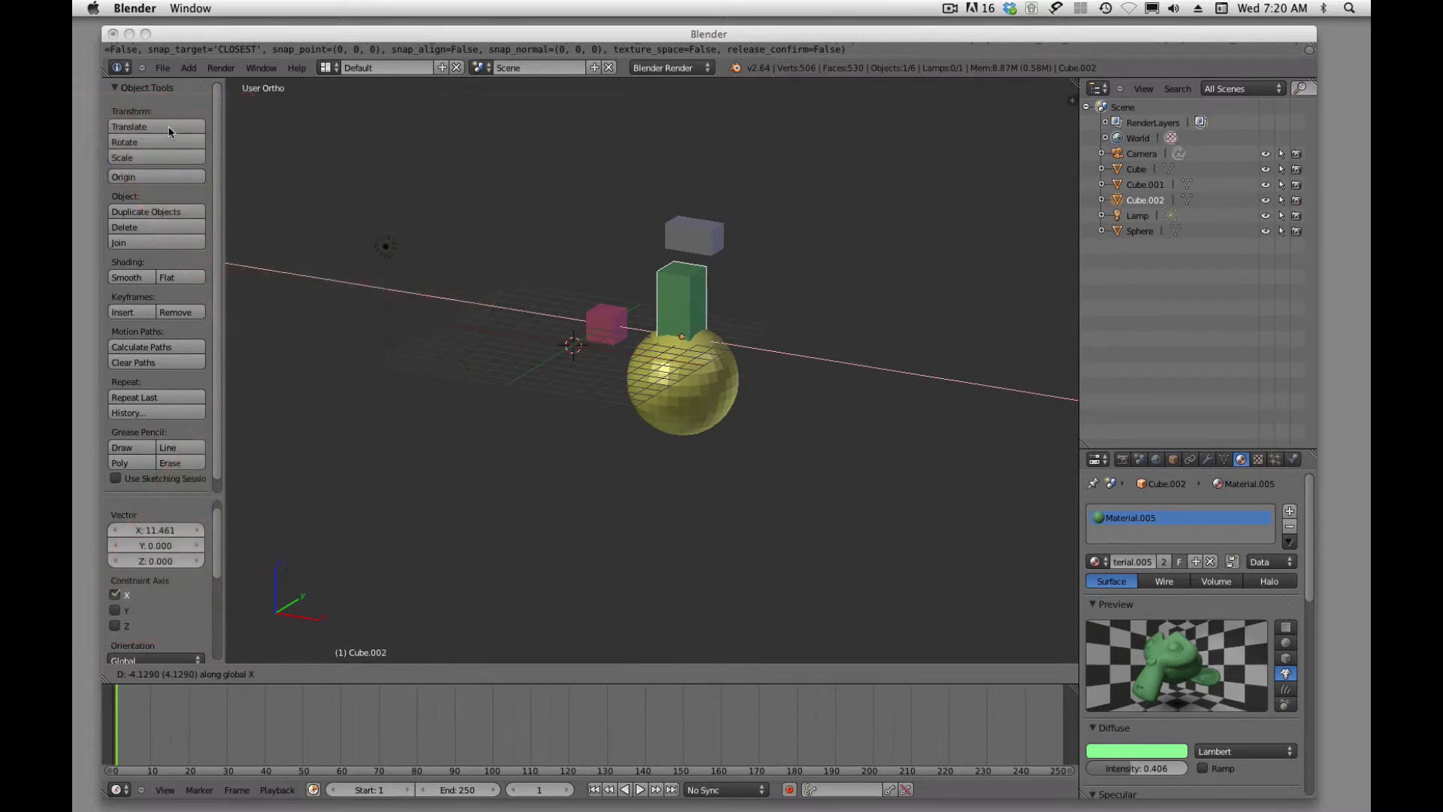
left_click(160, 122)
key("y")
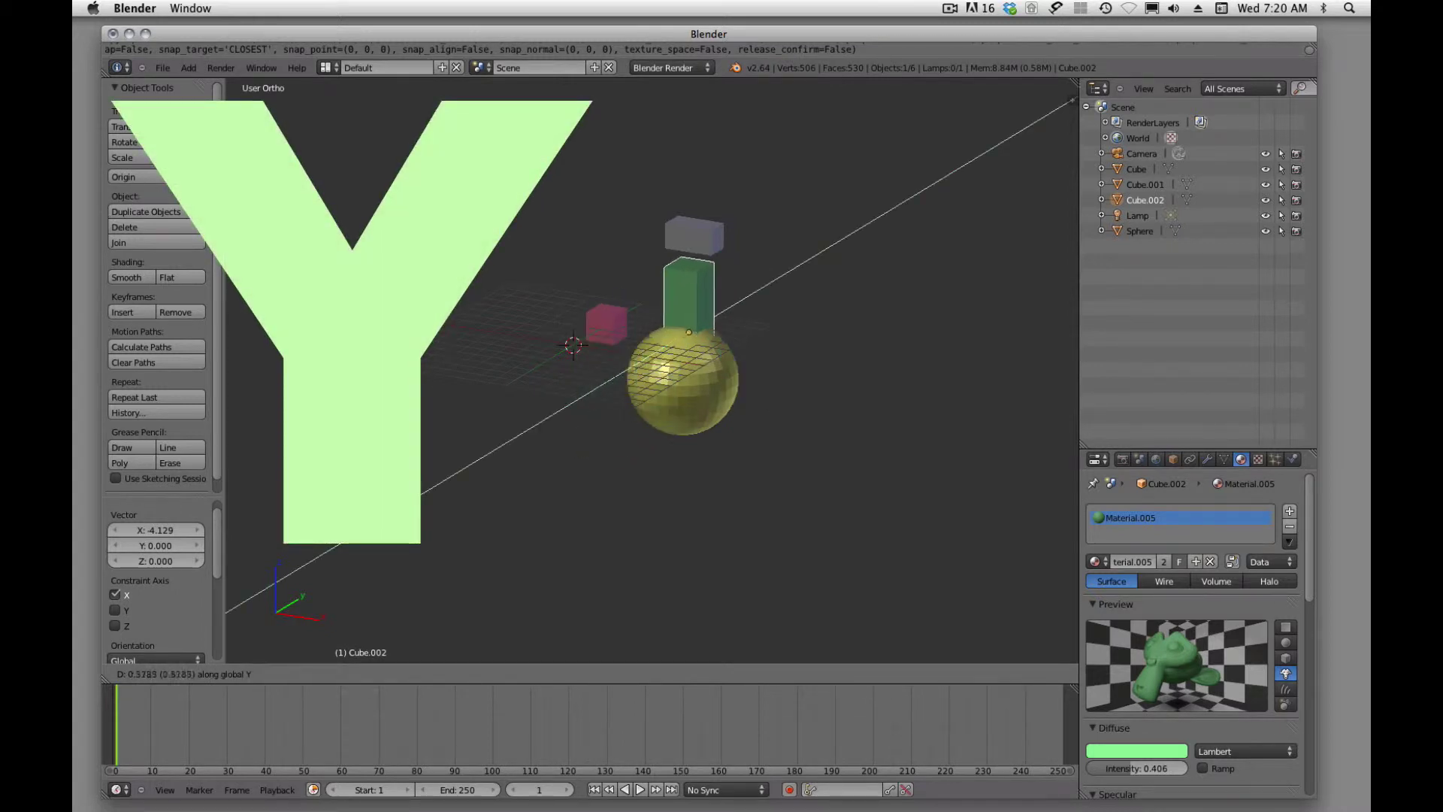
left_click(376, 261)
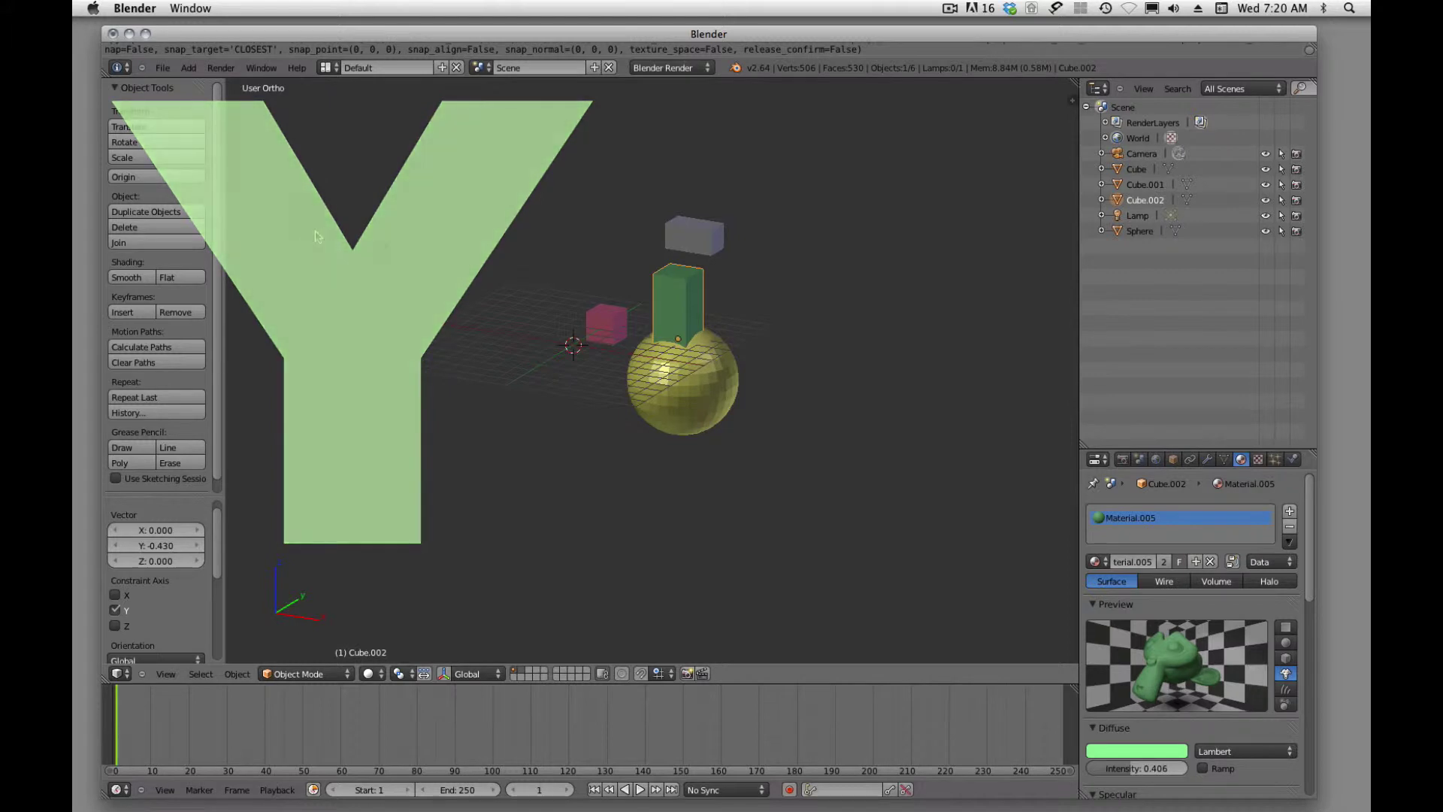
Lower the green box along Z to -1.953 so it pierces the sphere.
left_click(178, 126)
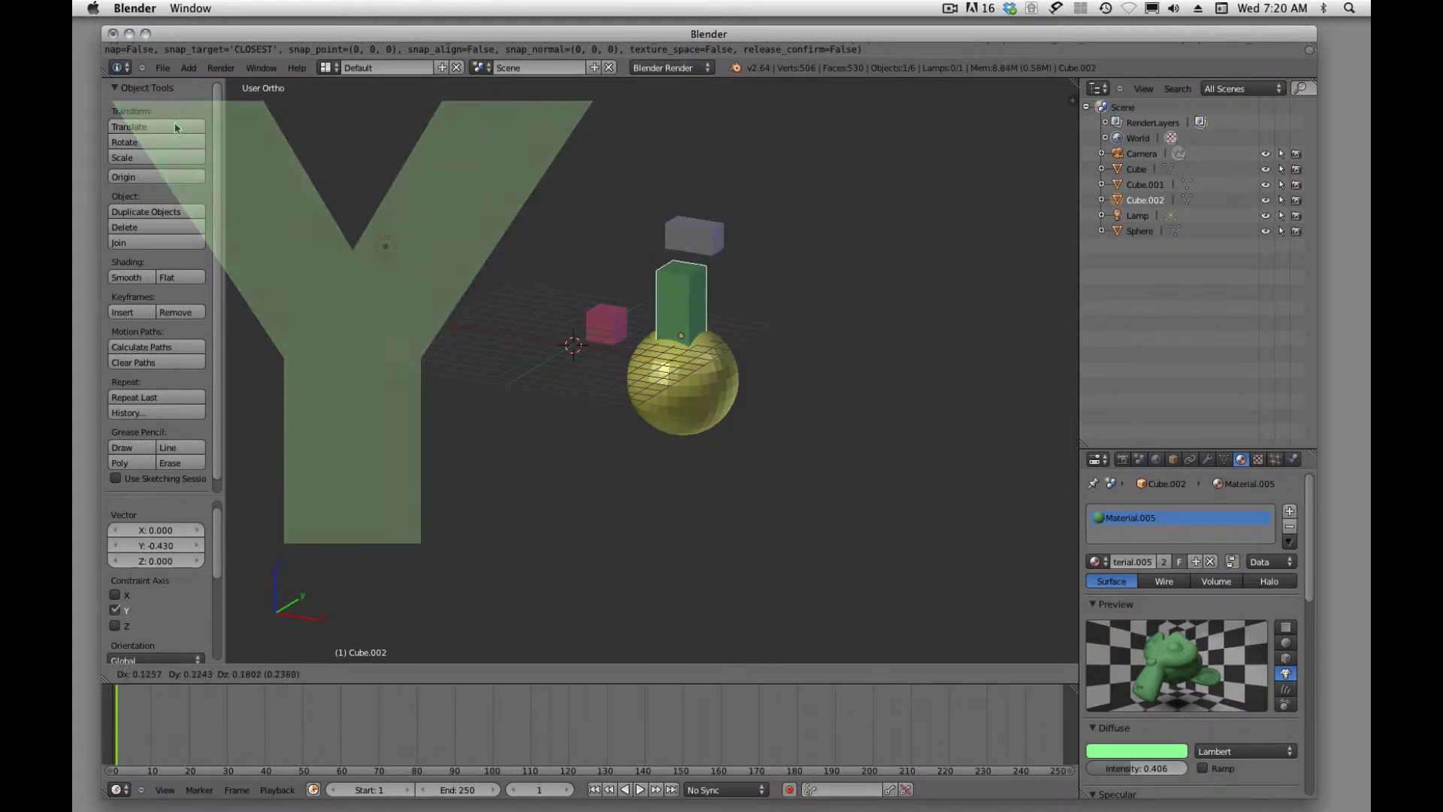
key("z")
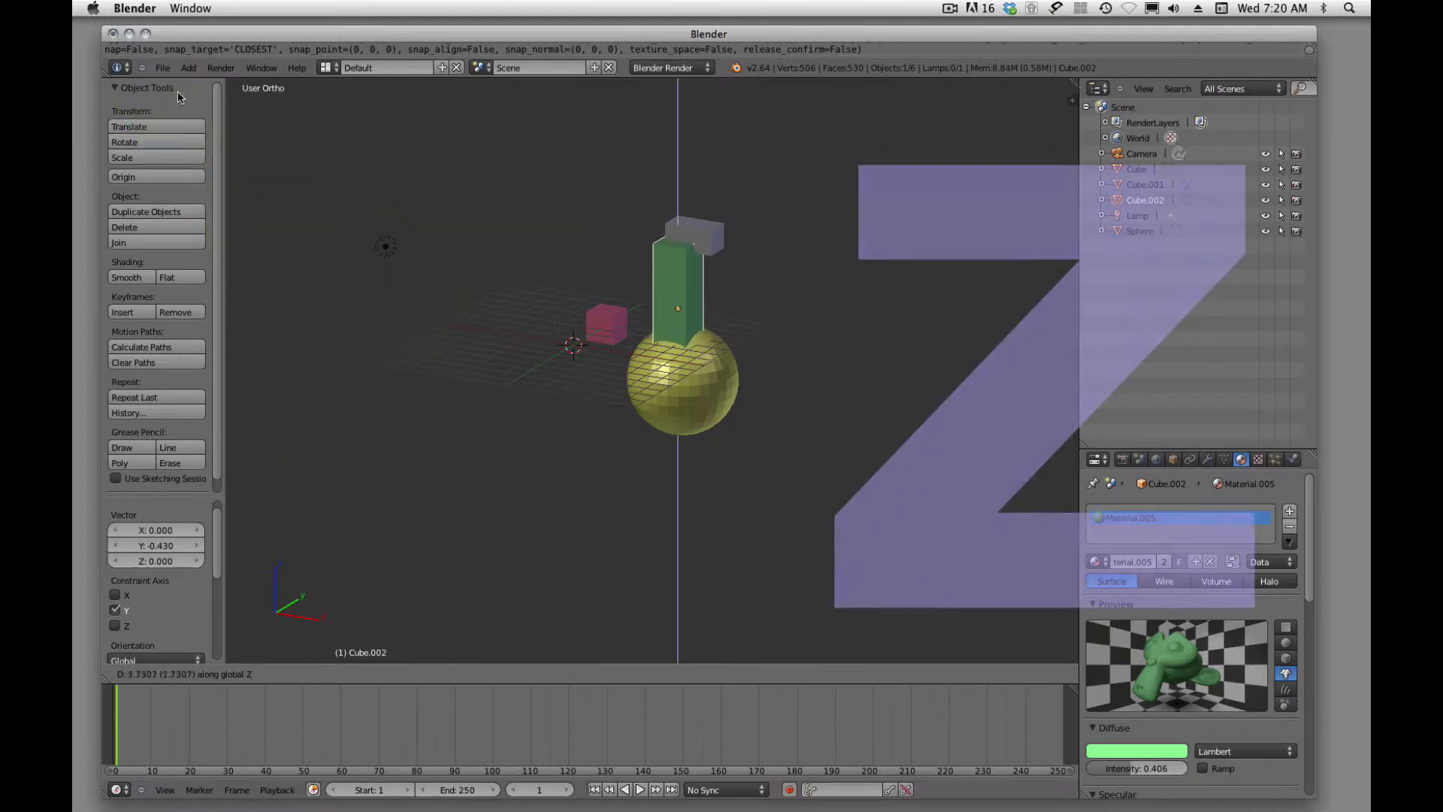
left_click(189, 161)
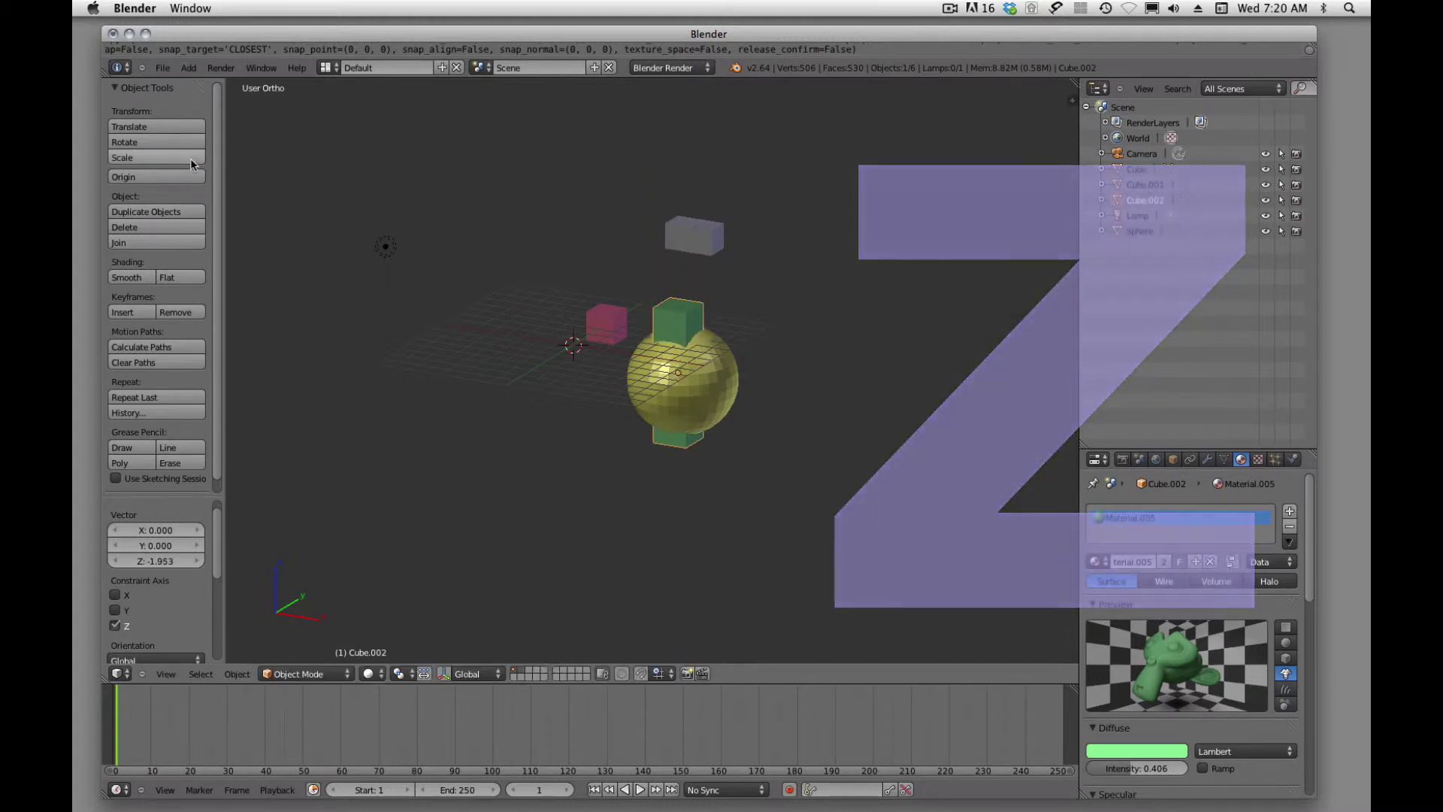
left_click(163, 157)
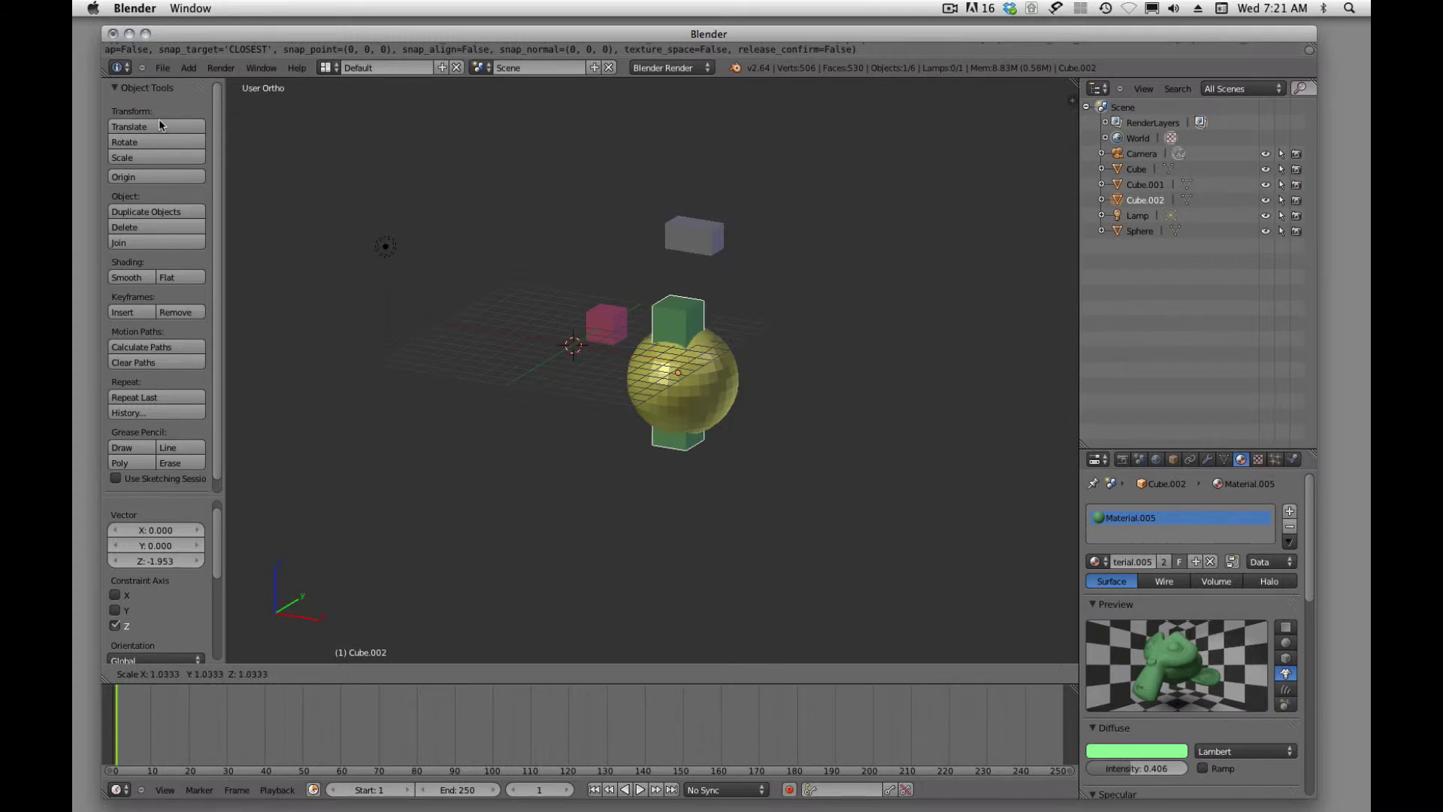
Scale the green box 2.906 along Z into a tall pillar through the sphere.
key("z")
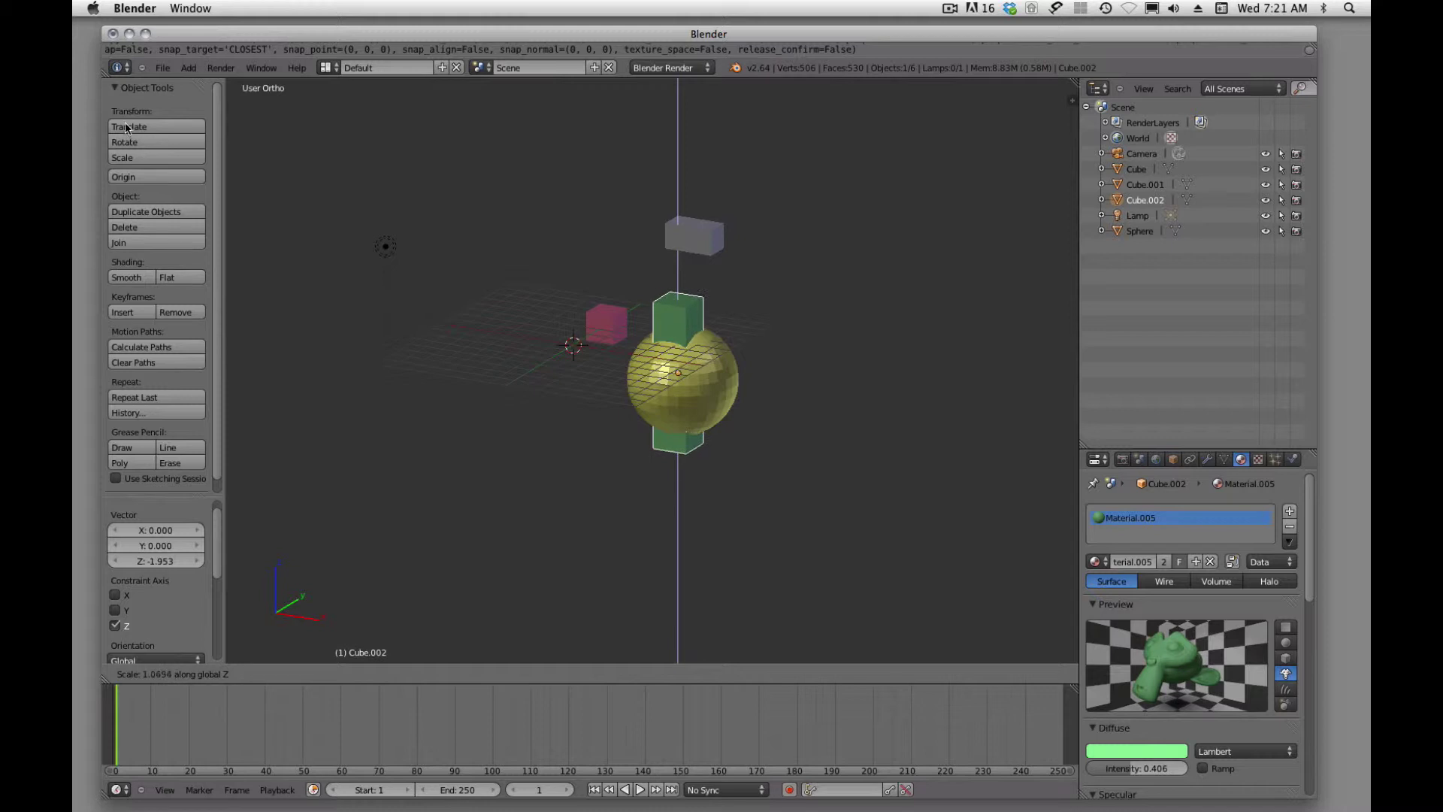
left_click(114, 162)
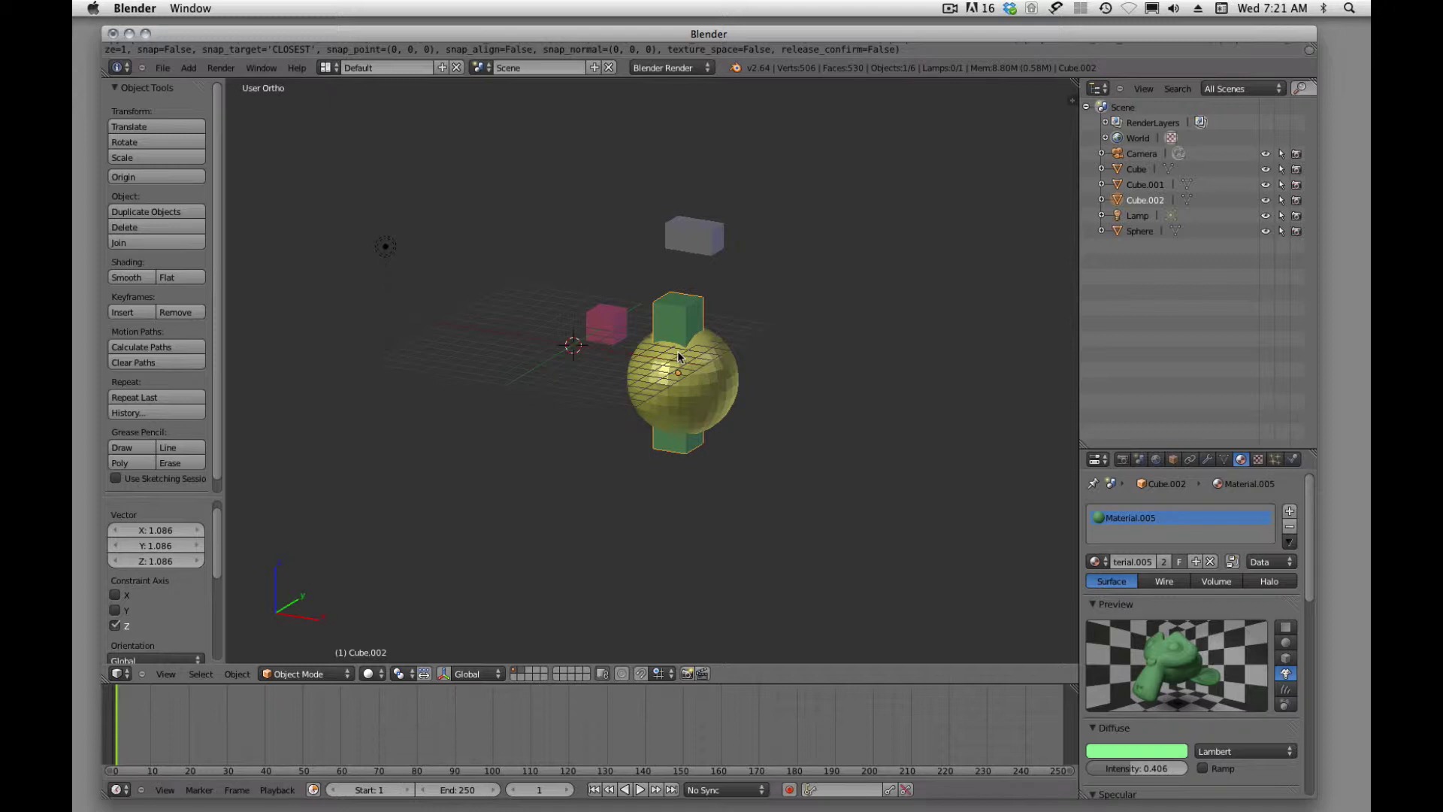
key("s")
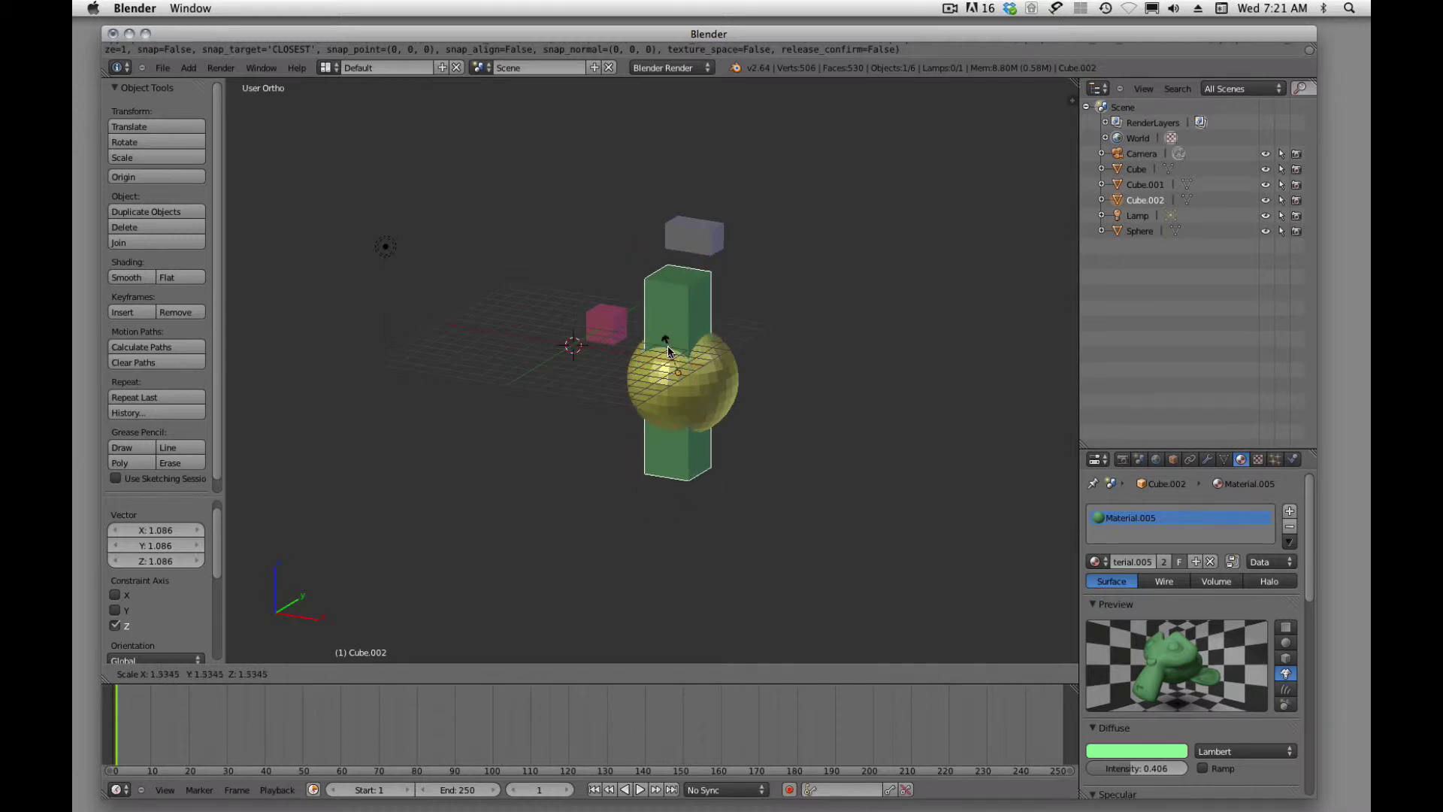
key("z")
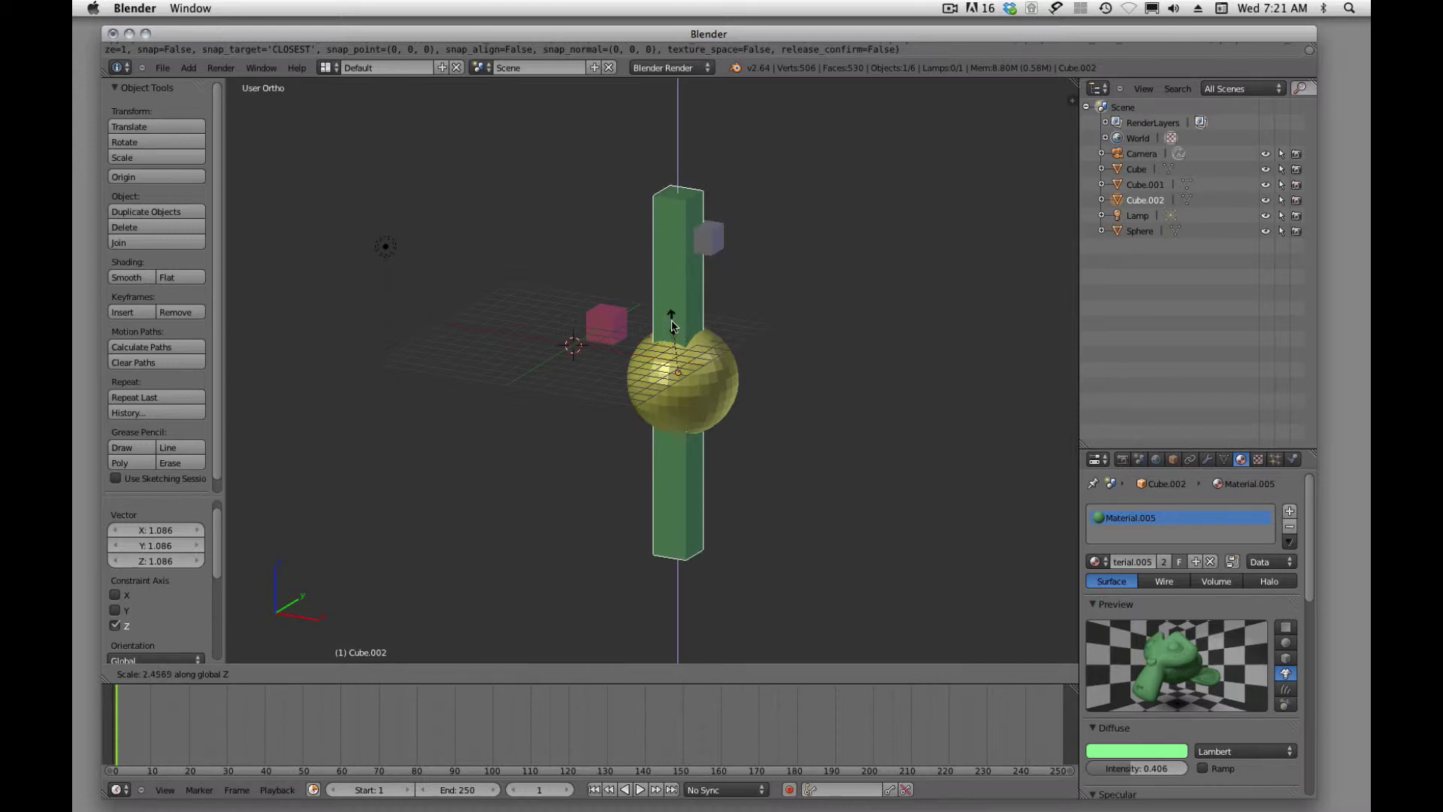
left_click(671, 317)
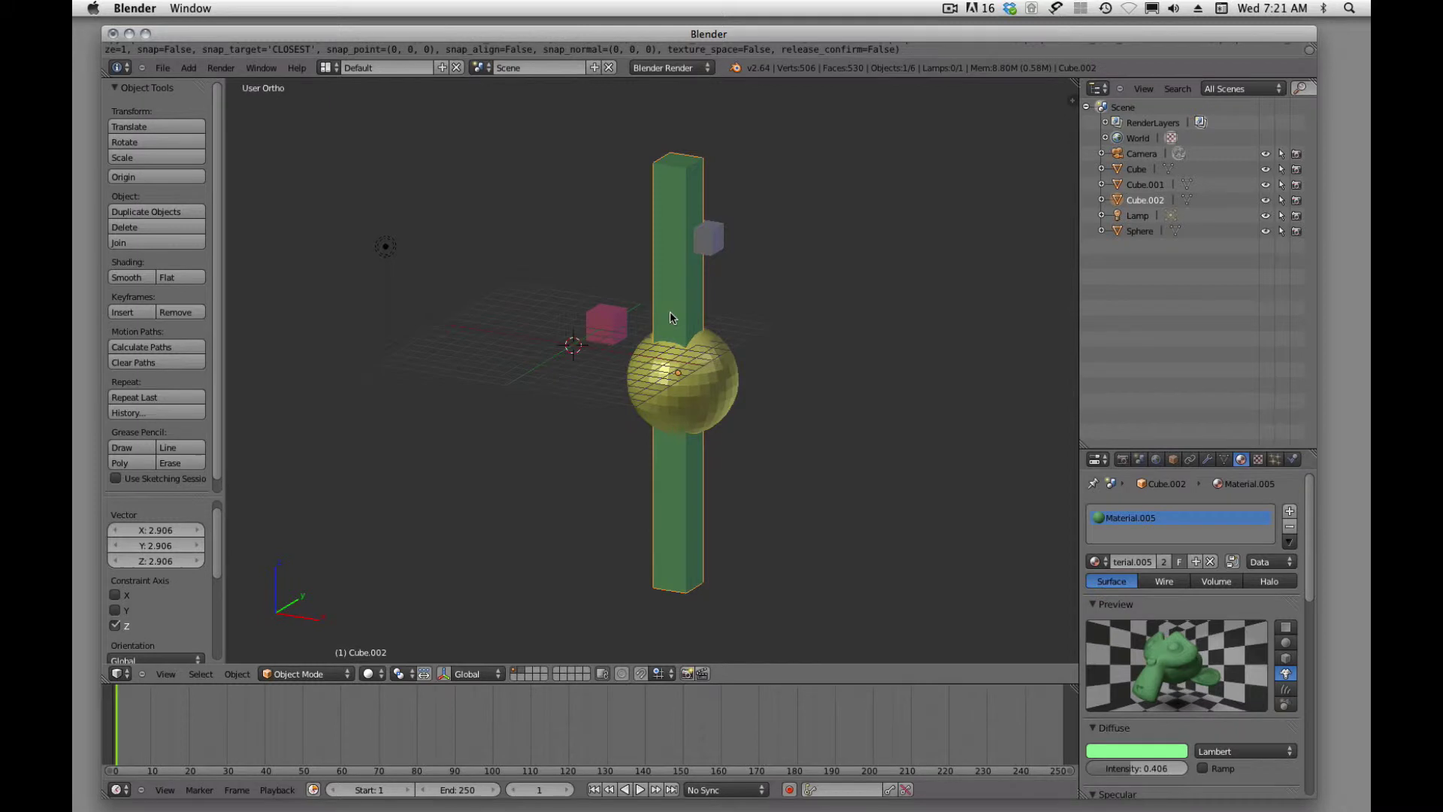
key("s")
key("x")
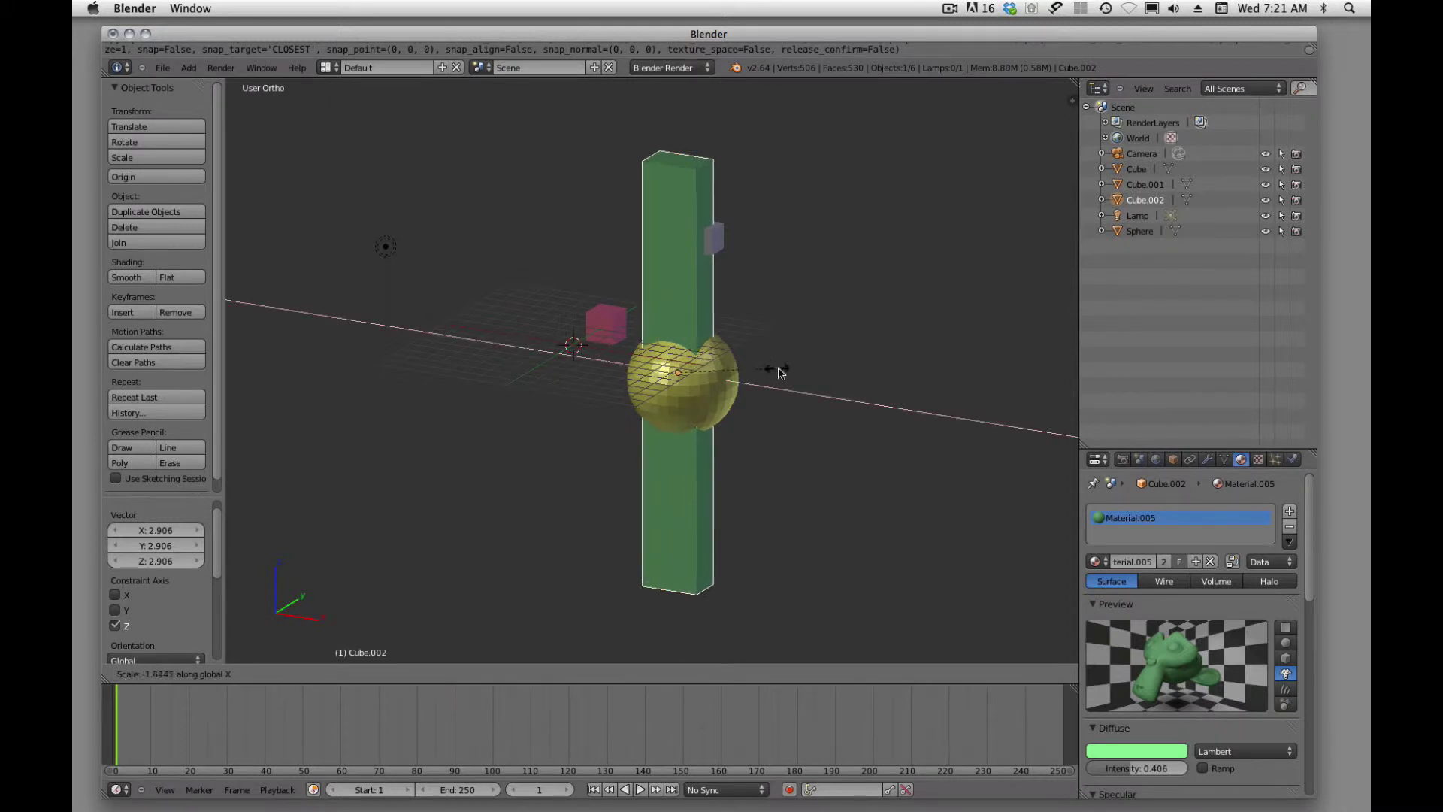
Widen the green box along X, flatten it along Y and shorten it along Z.
left_click(914, 419)
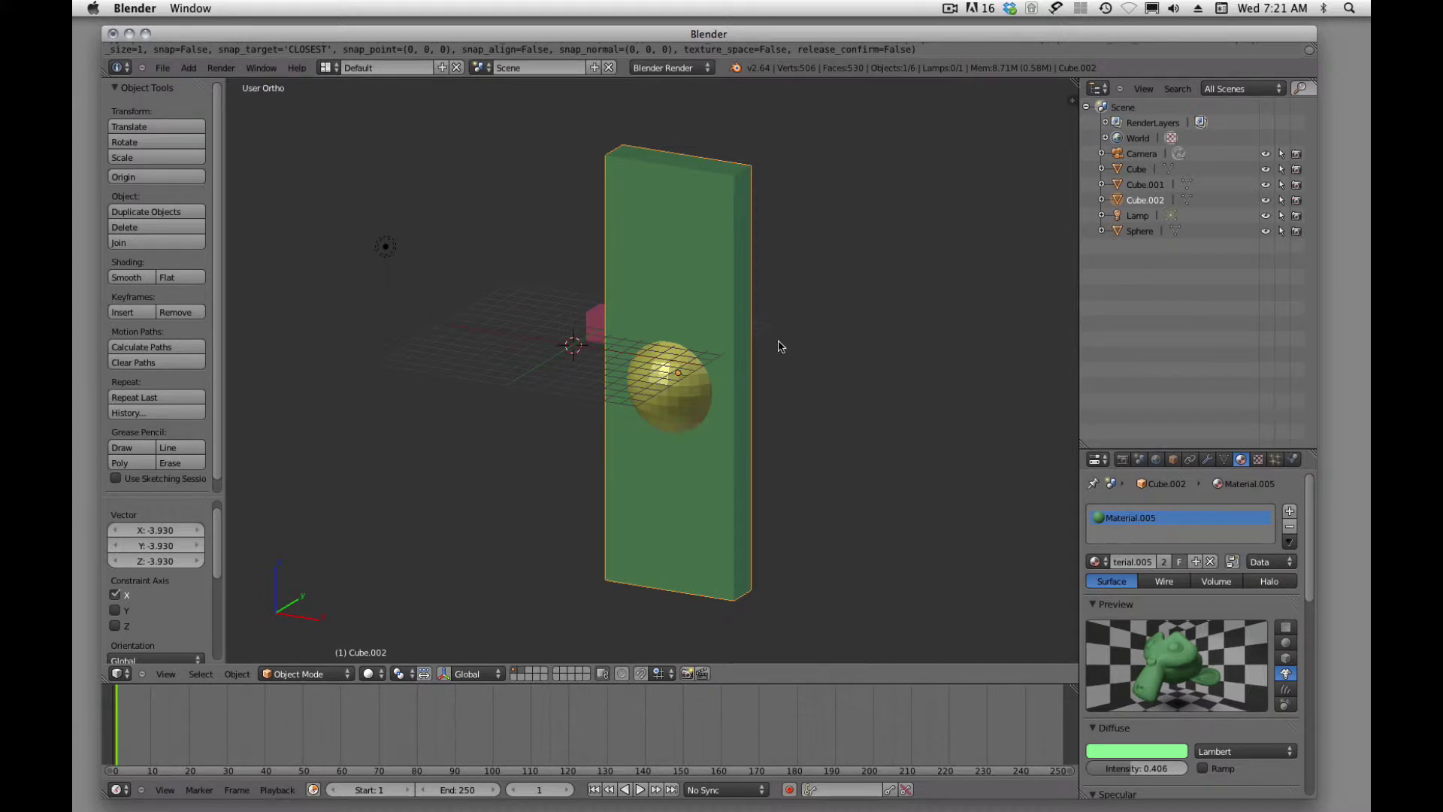
key("s")
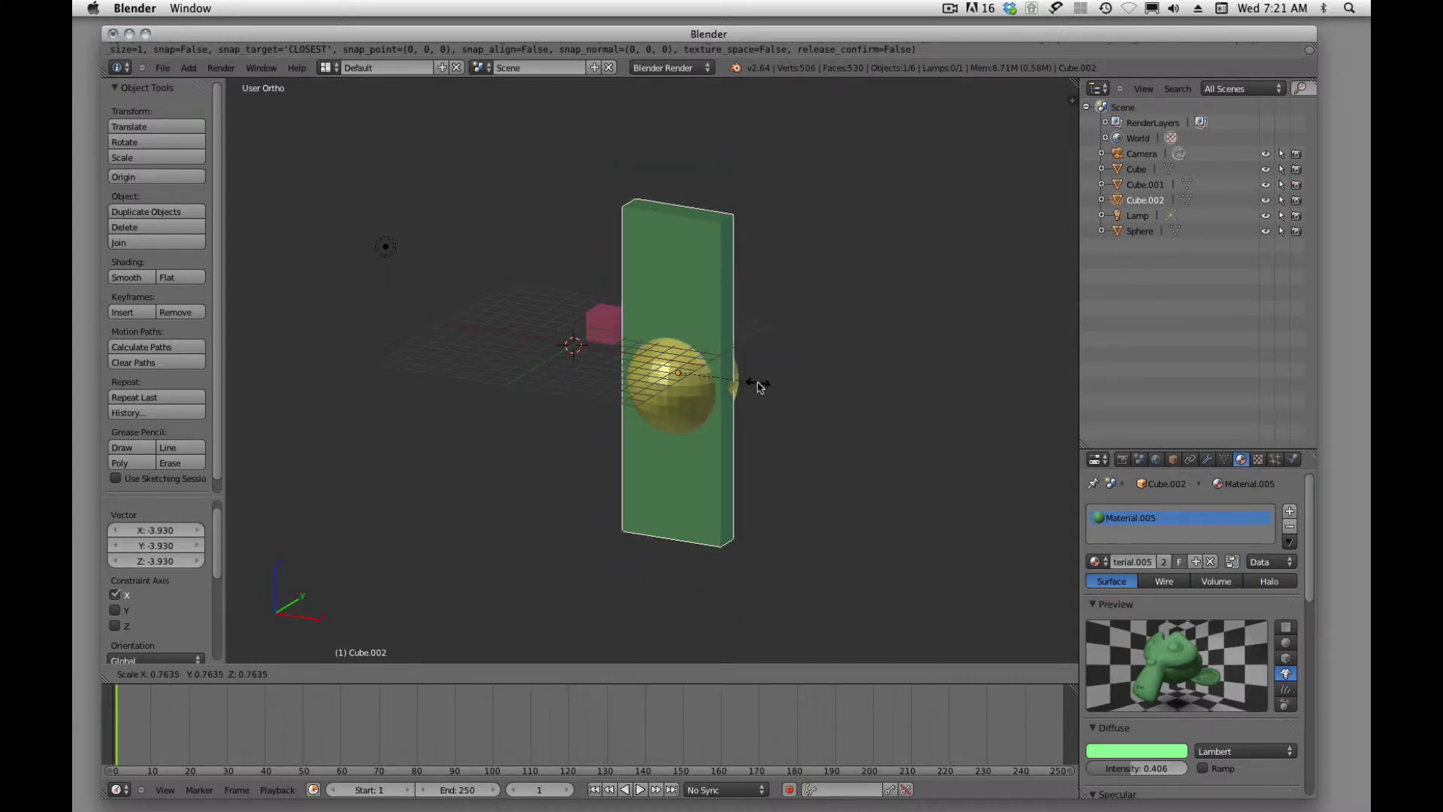
key("y")
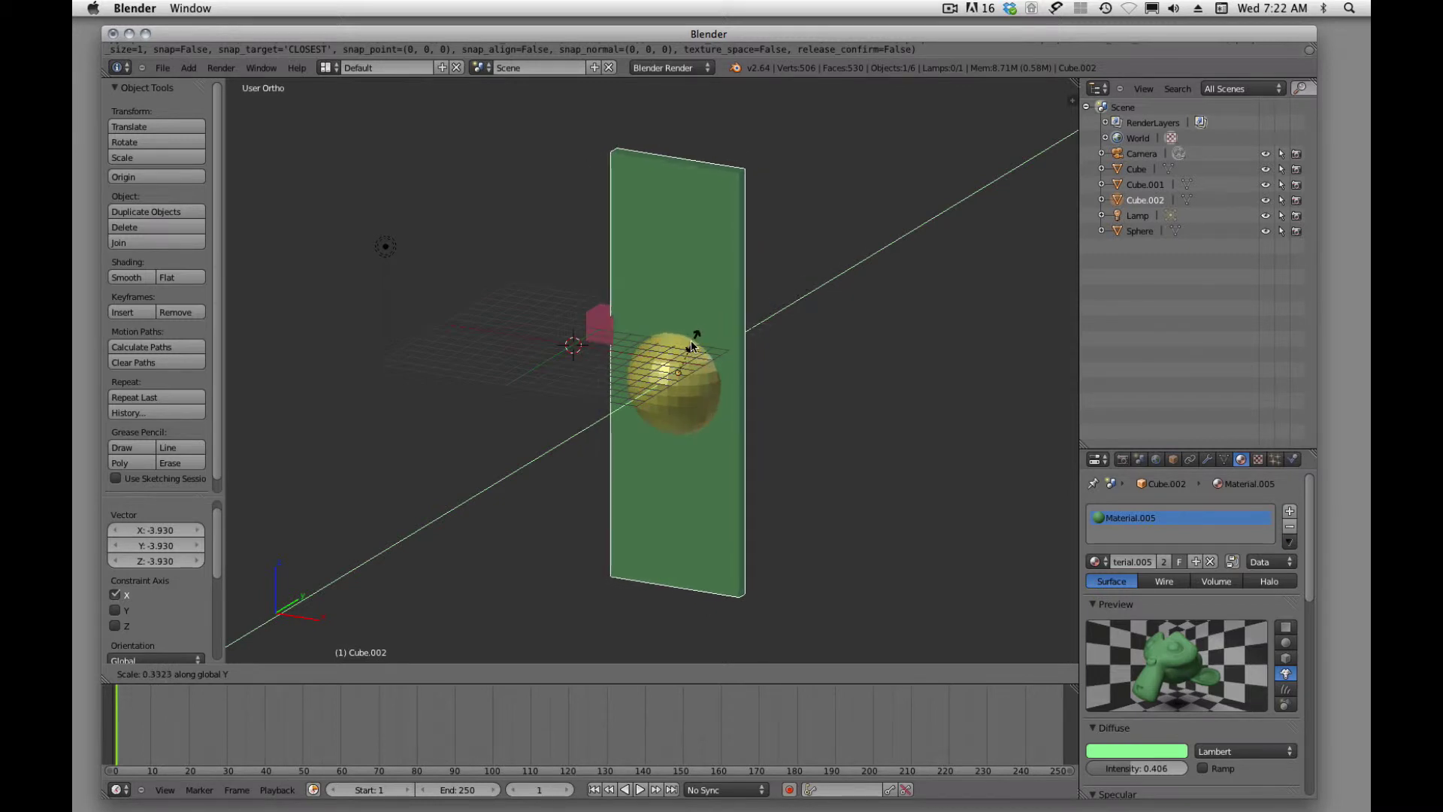
left_click(692, 343)
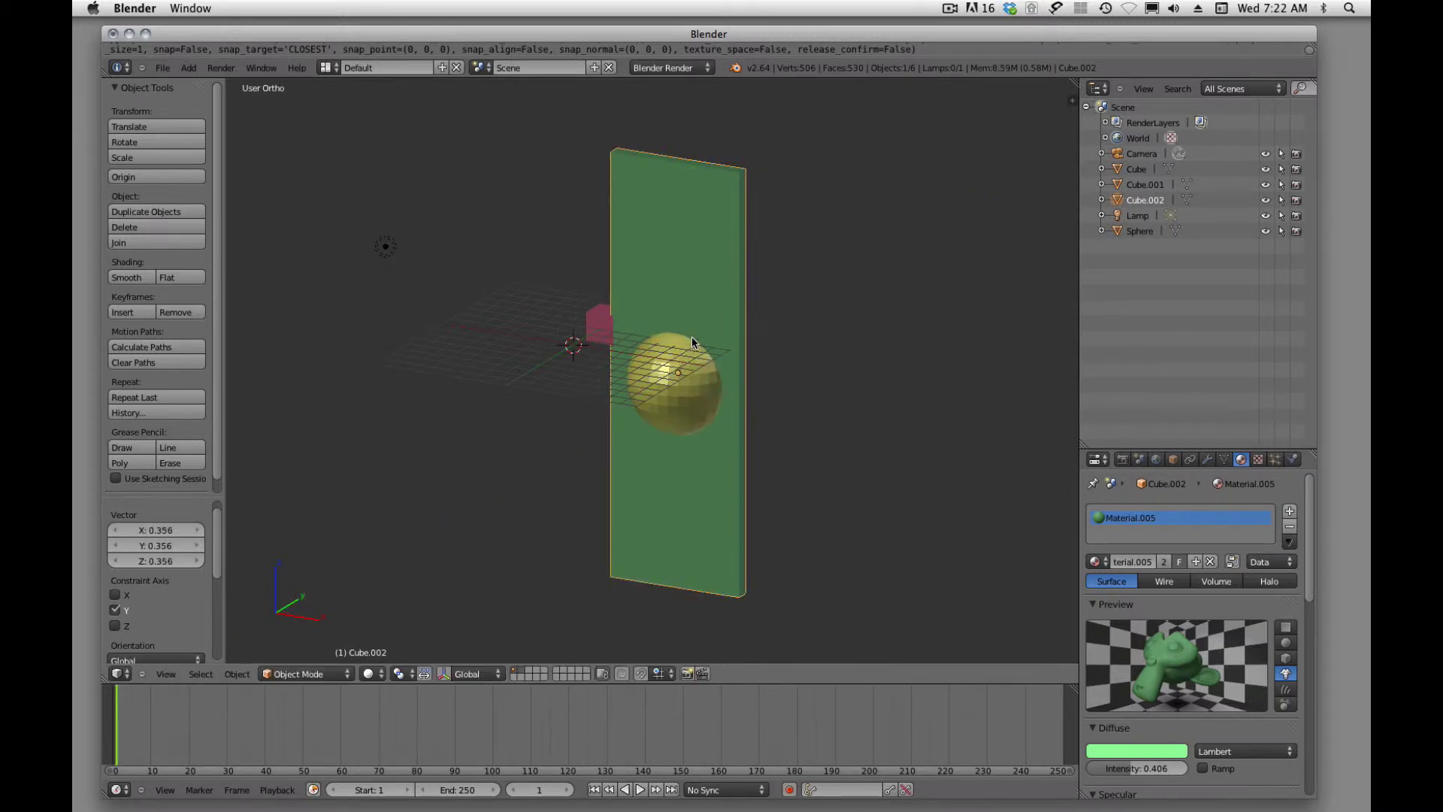
key("s")
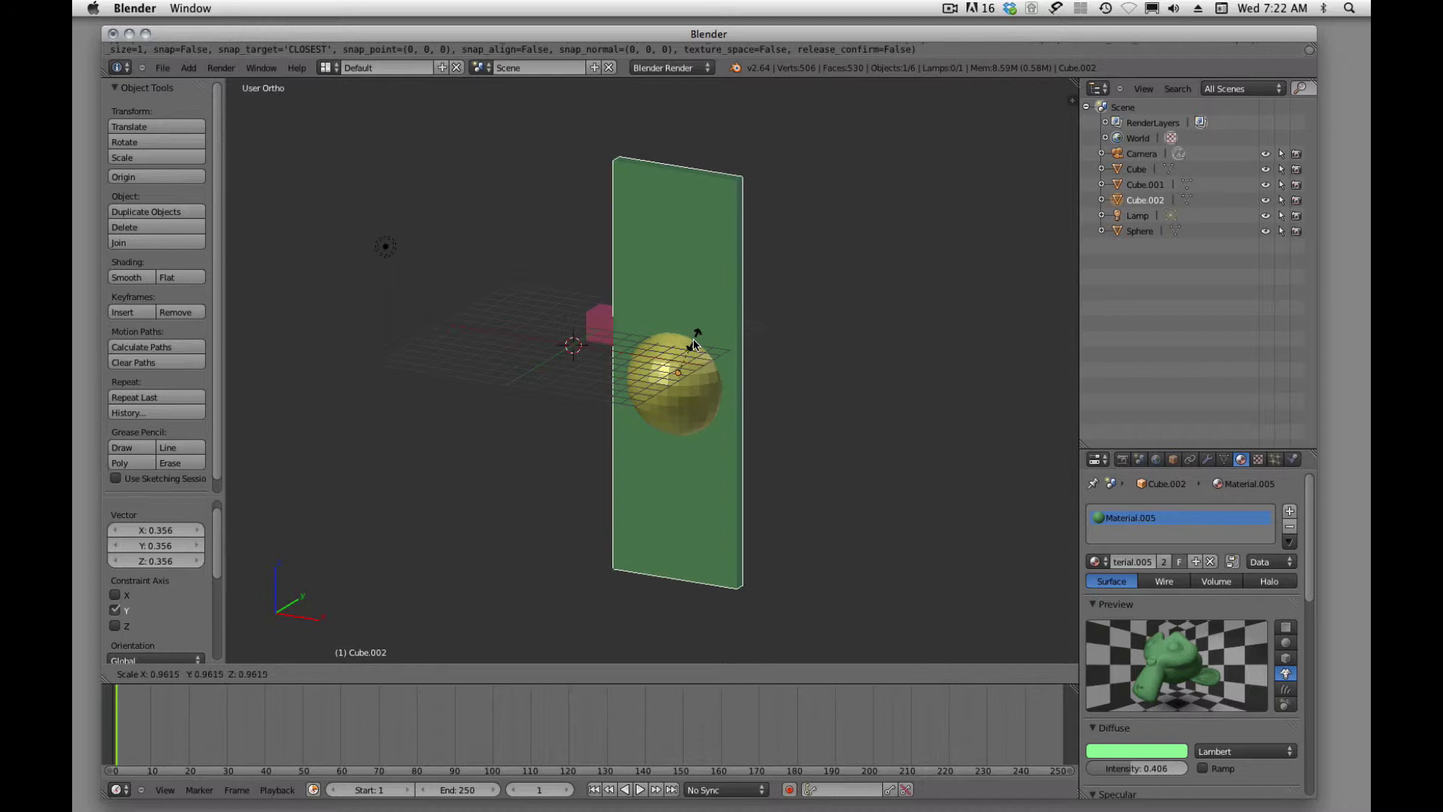
key("z")
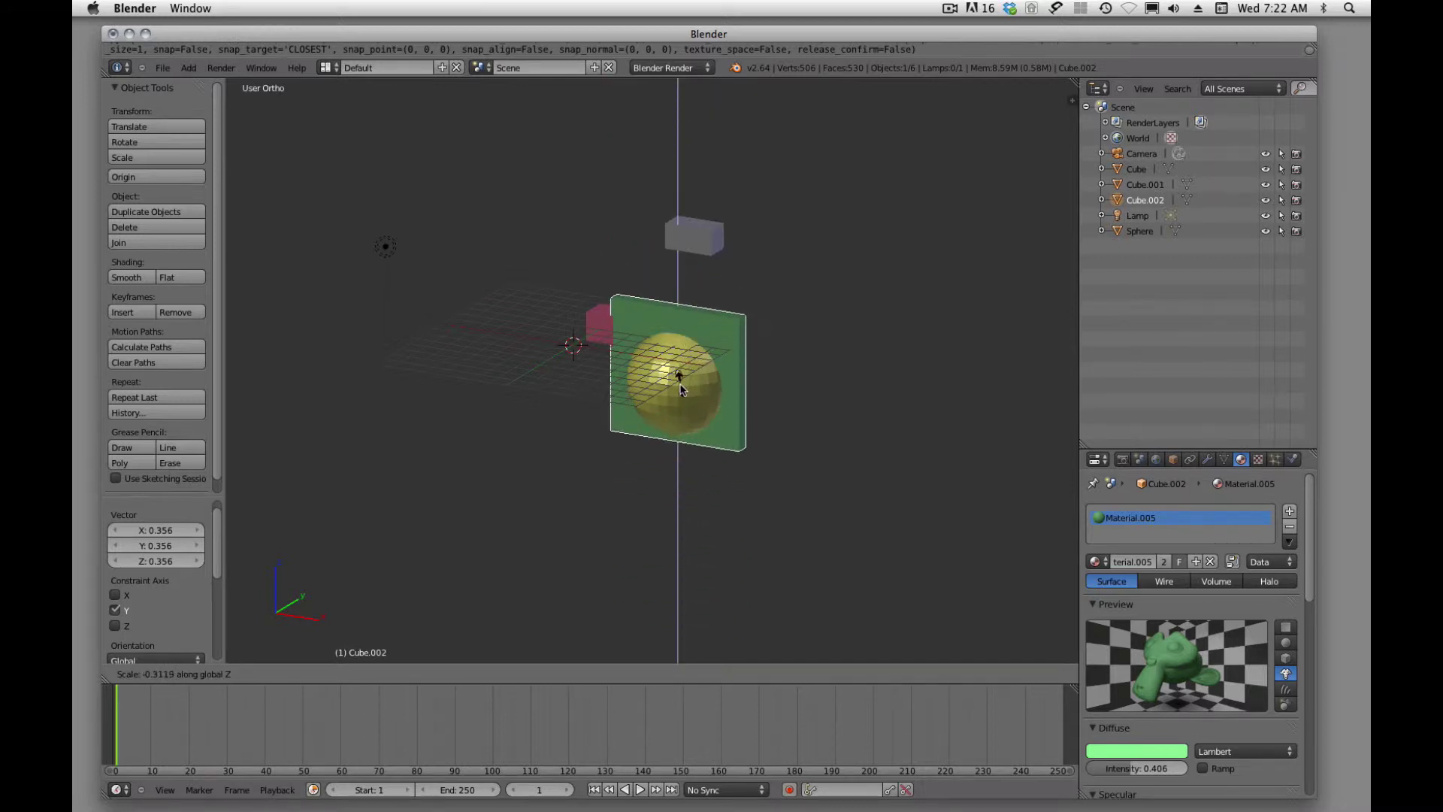
left_click(679, 390)
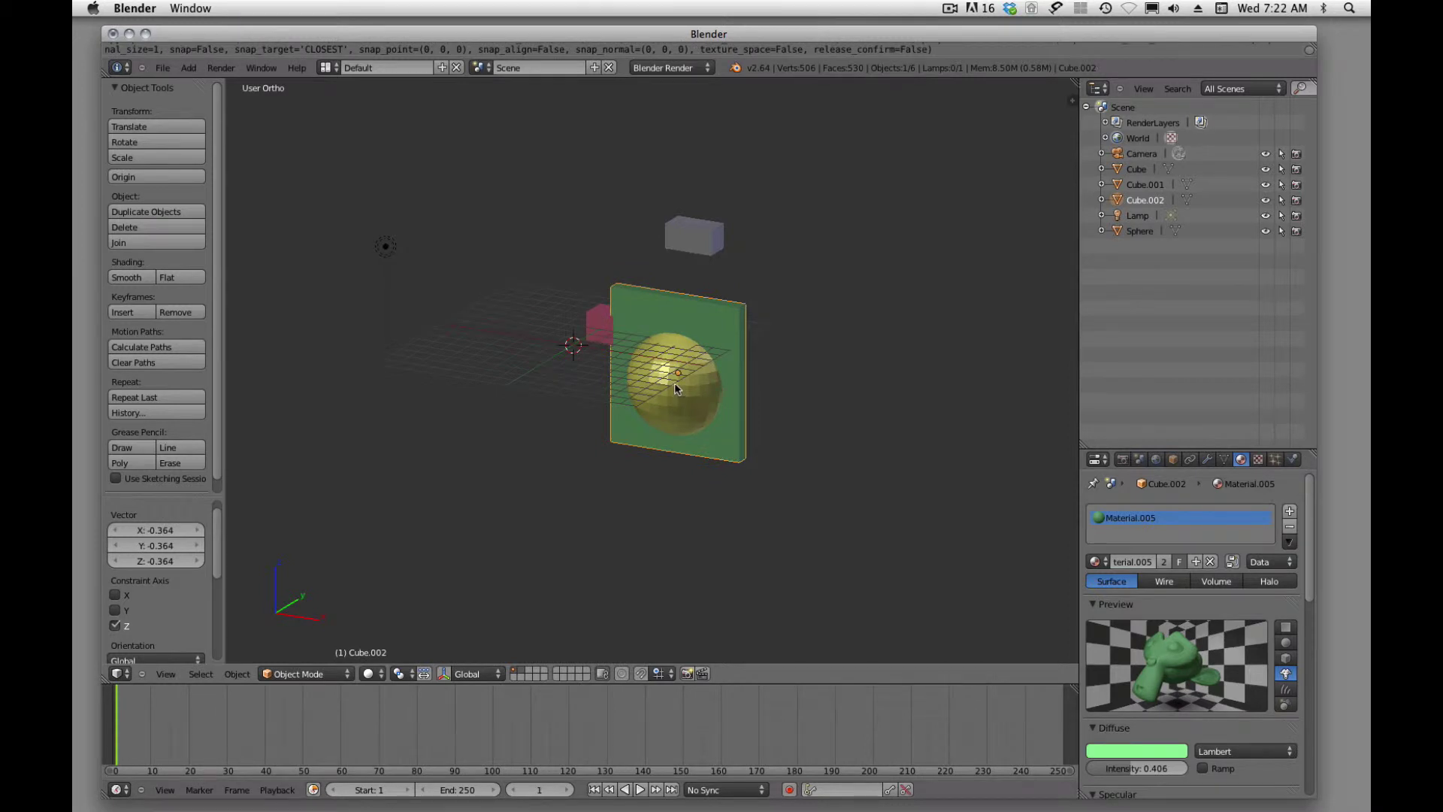
Lower the green panel along the Z axis below the sphere.
key("g")
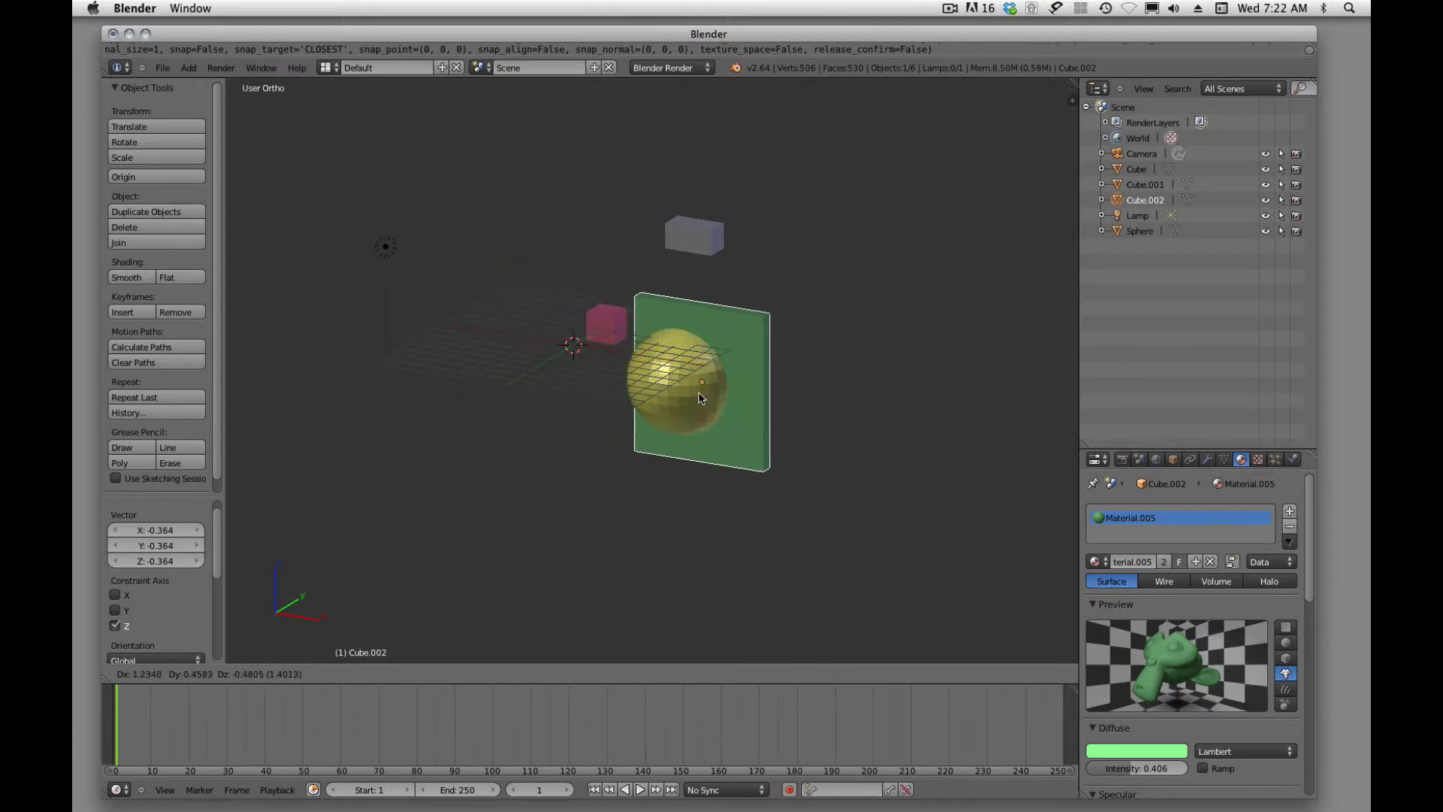
key("x")
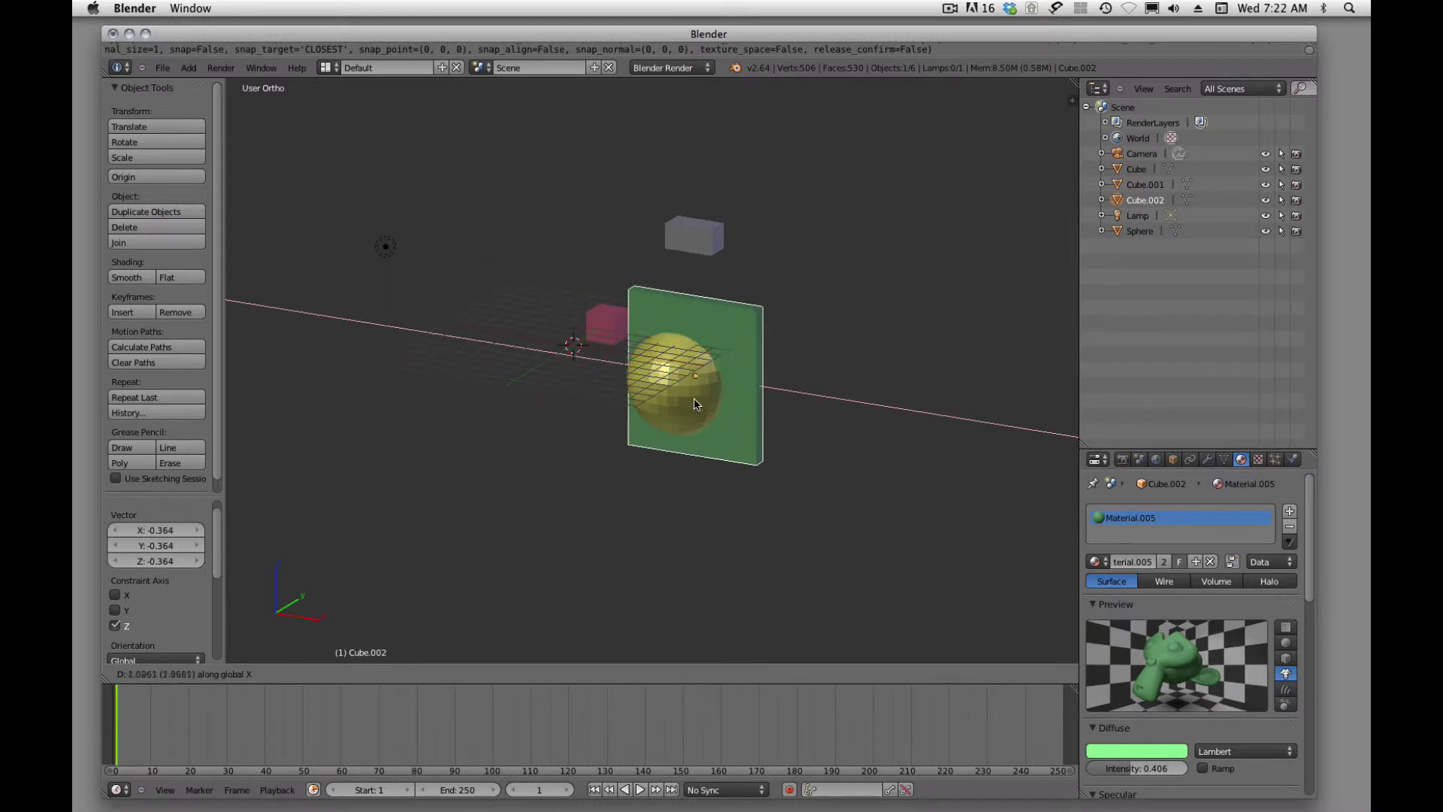
key("y")
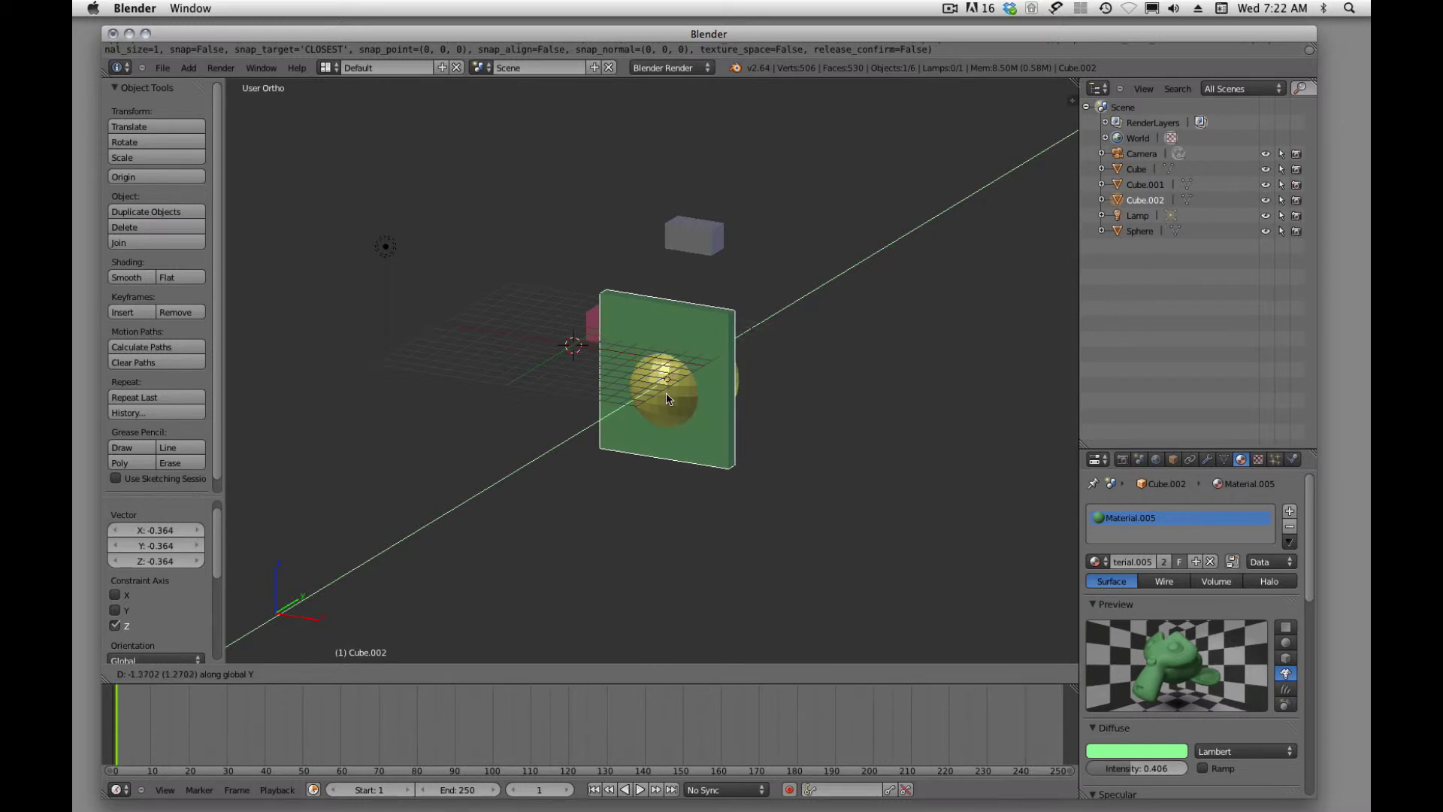
key("z")
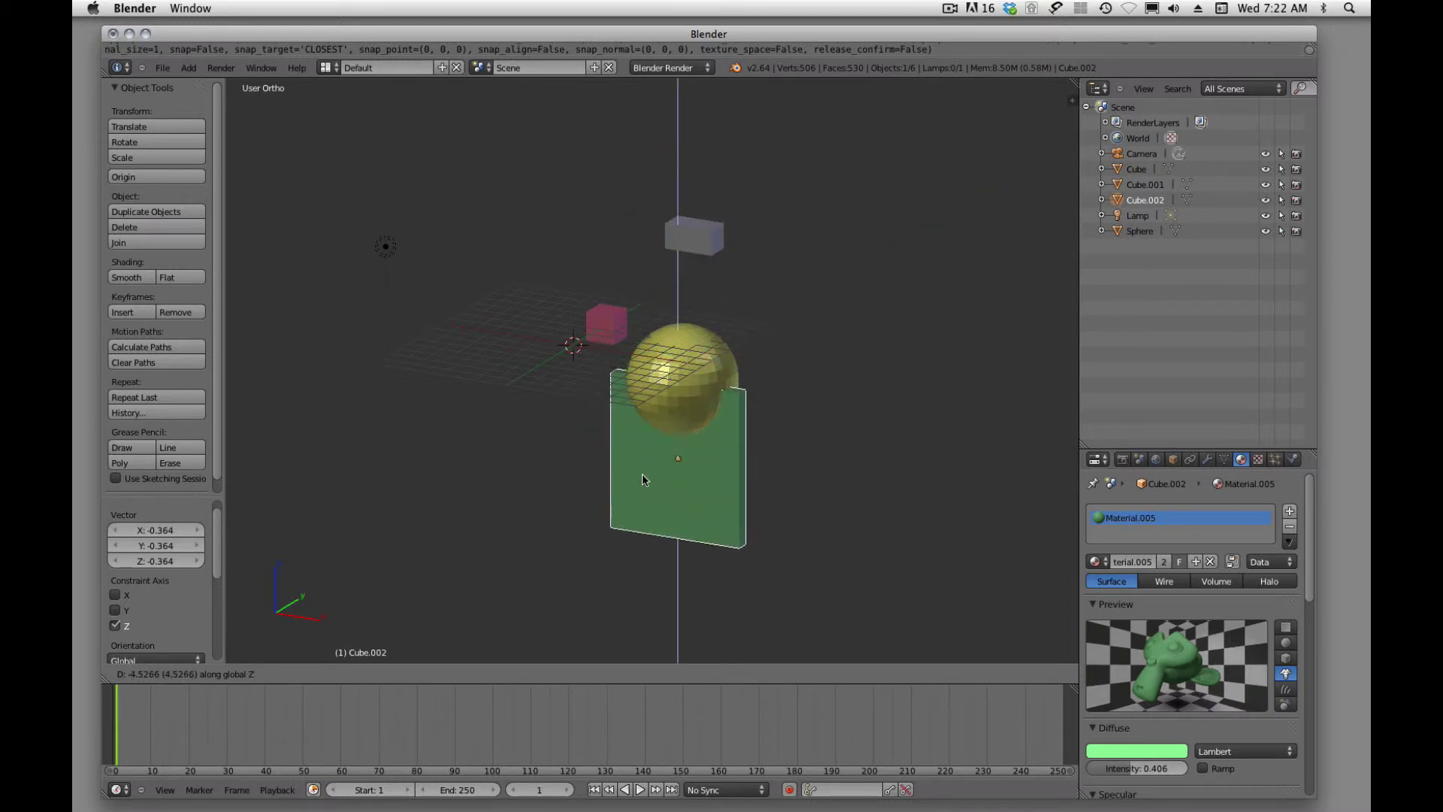
left_click(714, 460)
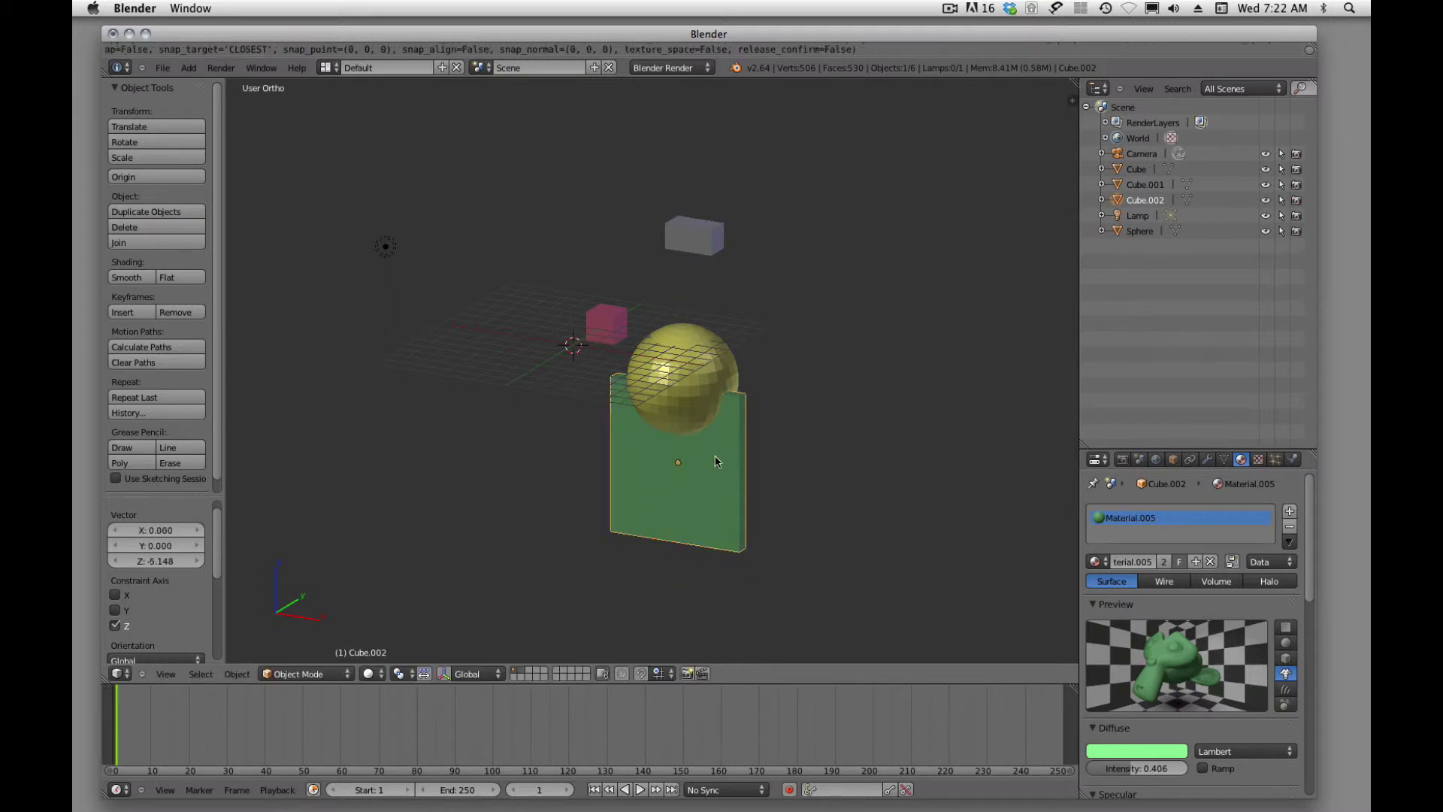
middle_click_drag(862, 408, 795, 427)
Push the green panel 0.954 back along Y so it sits behind the sphere.
key("g")
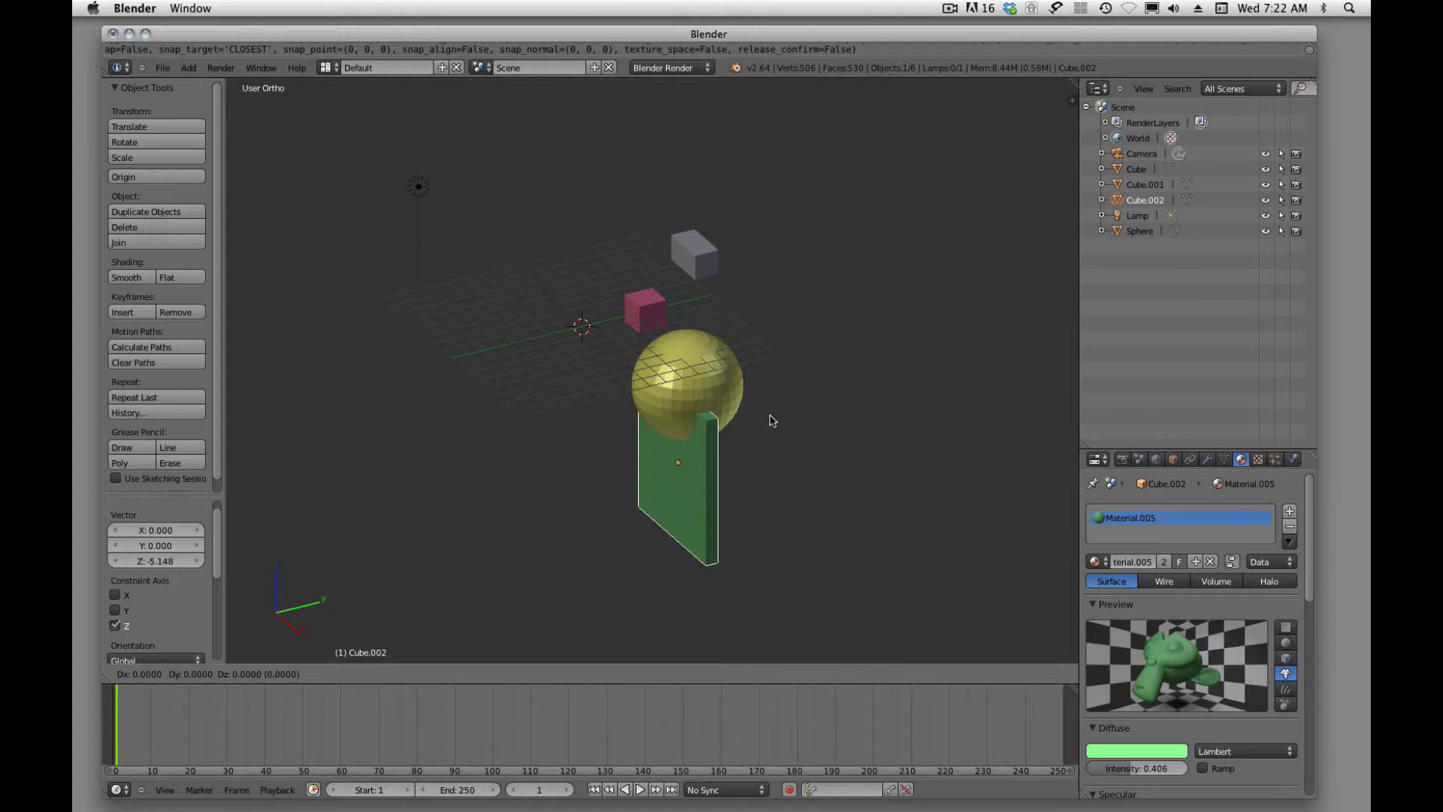
key("y")
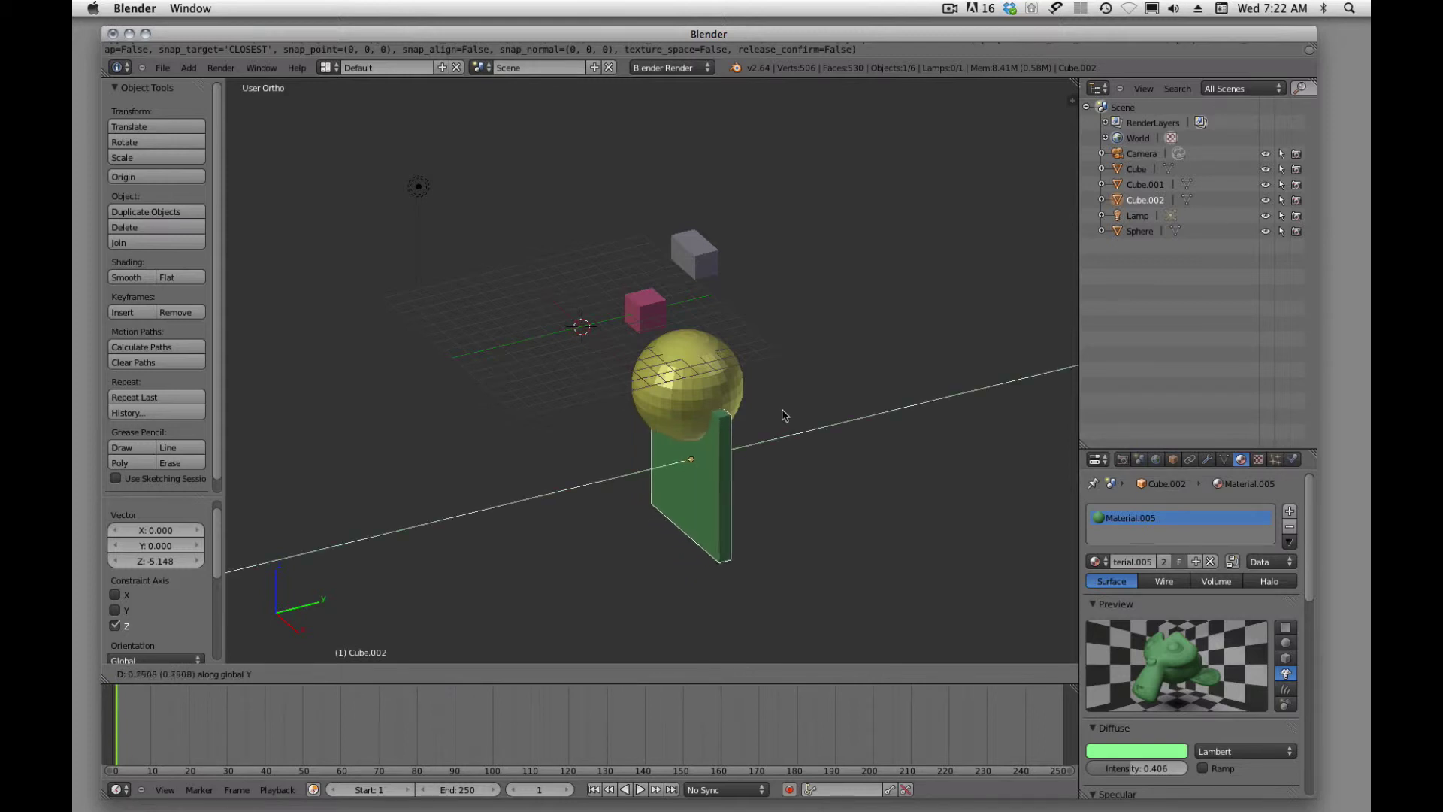
left_click(785, 413)
left_click(548, 457)
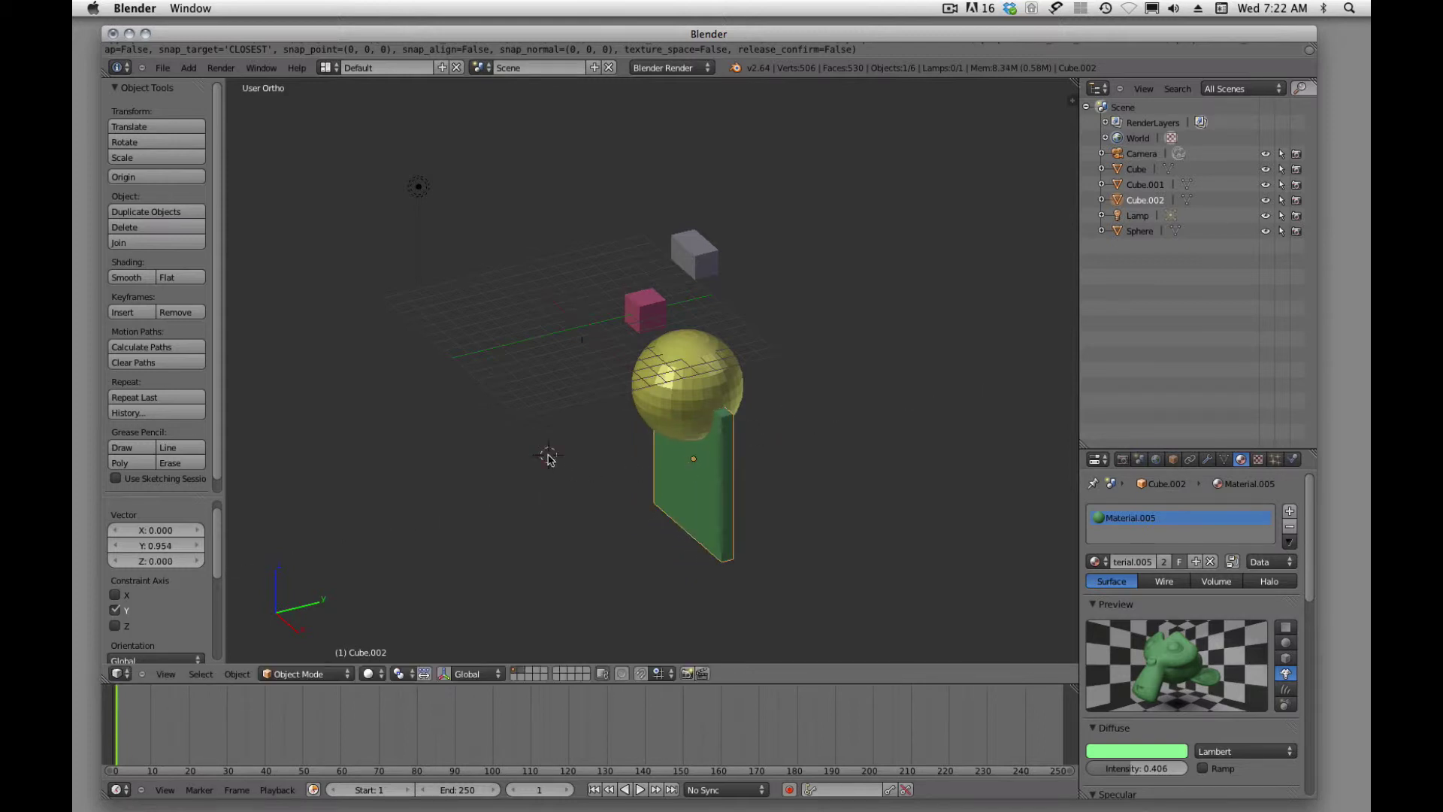
middle_click_drag(579, 468, 674, 353)
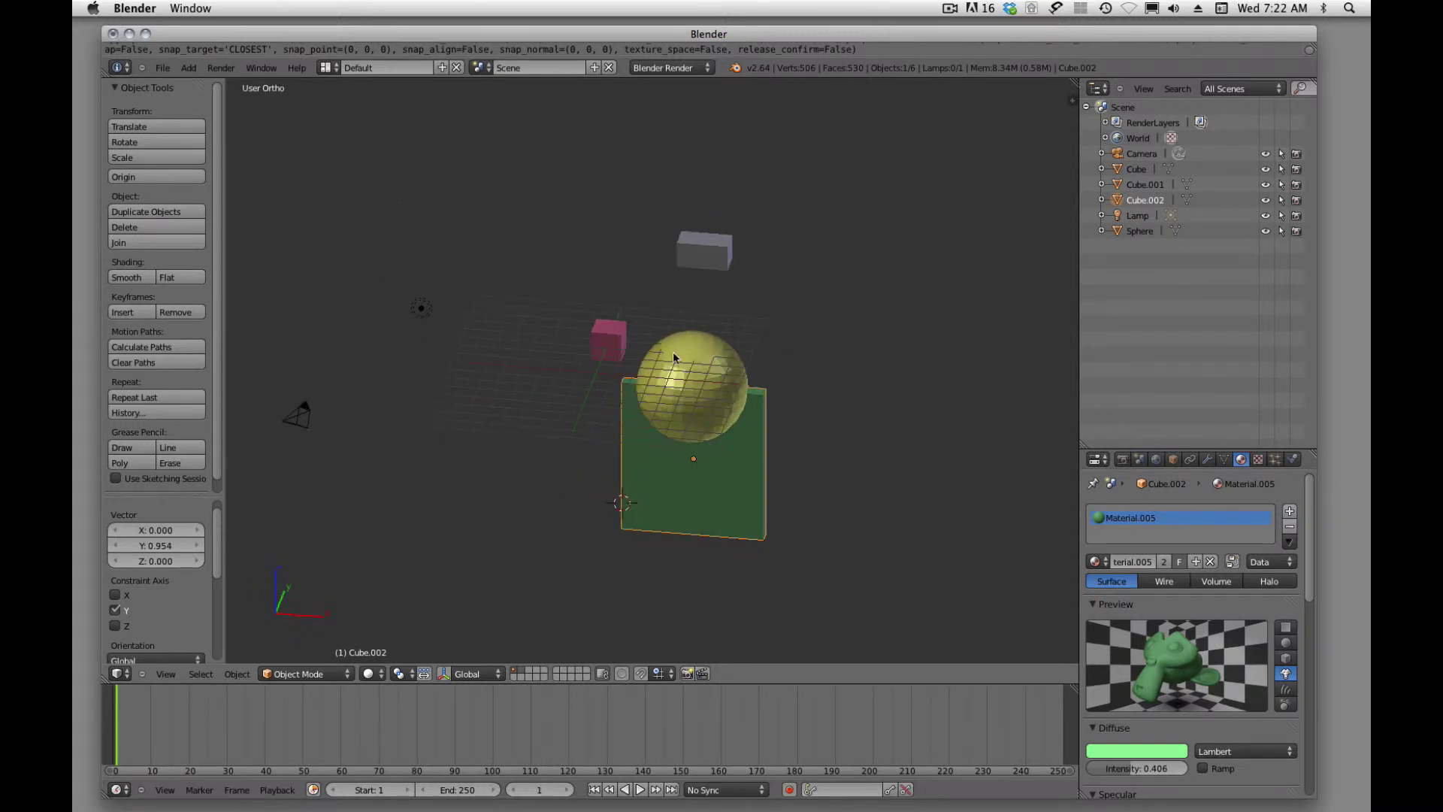
right_click(697, 259)
Stretch the grey box along X into a long bar.
key("s")
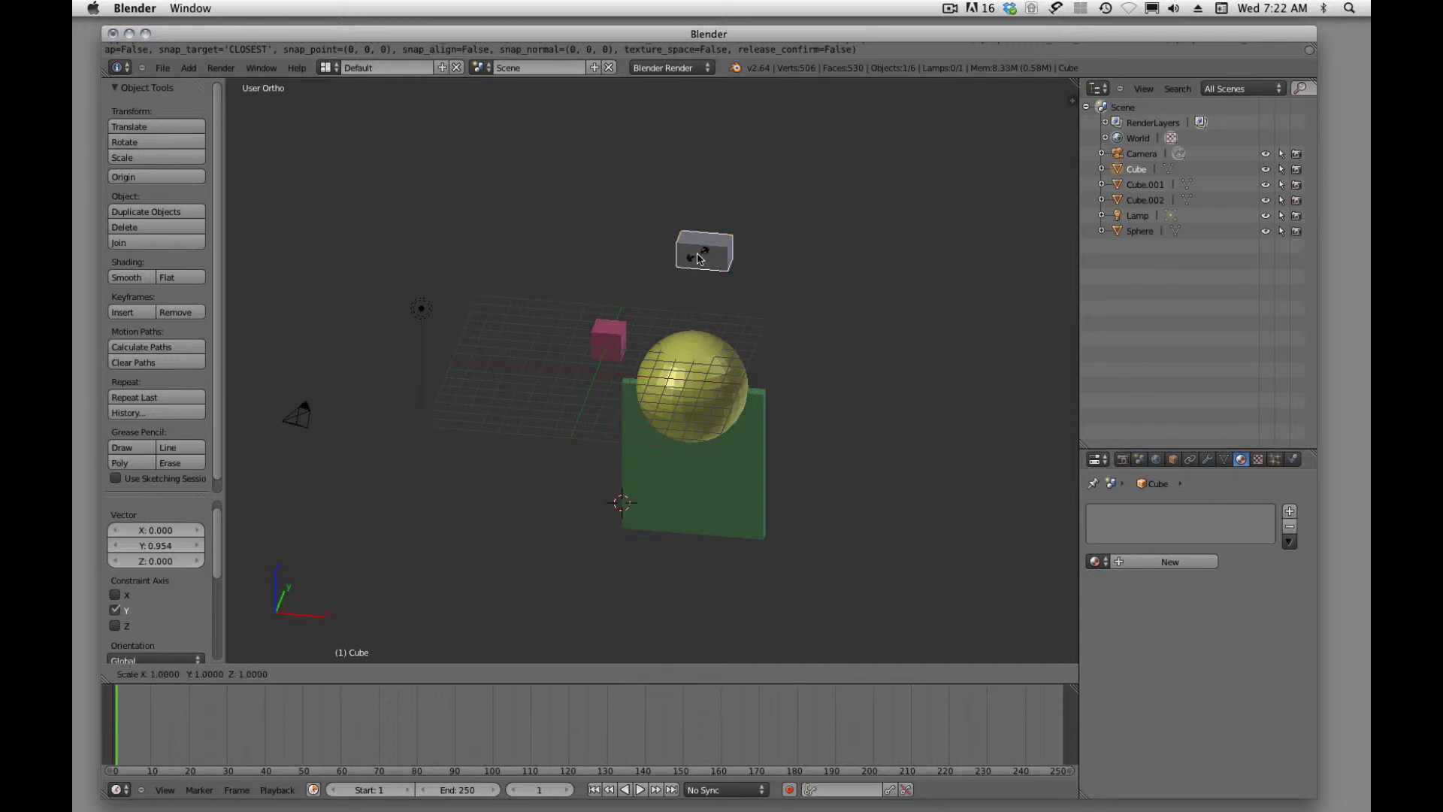
key("x")
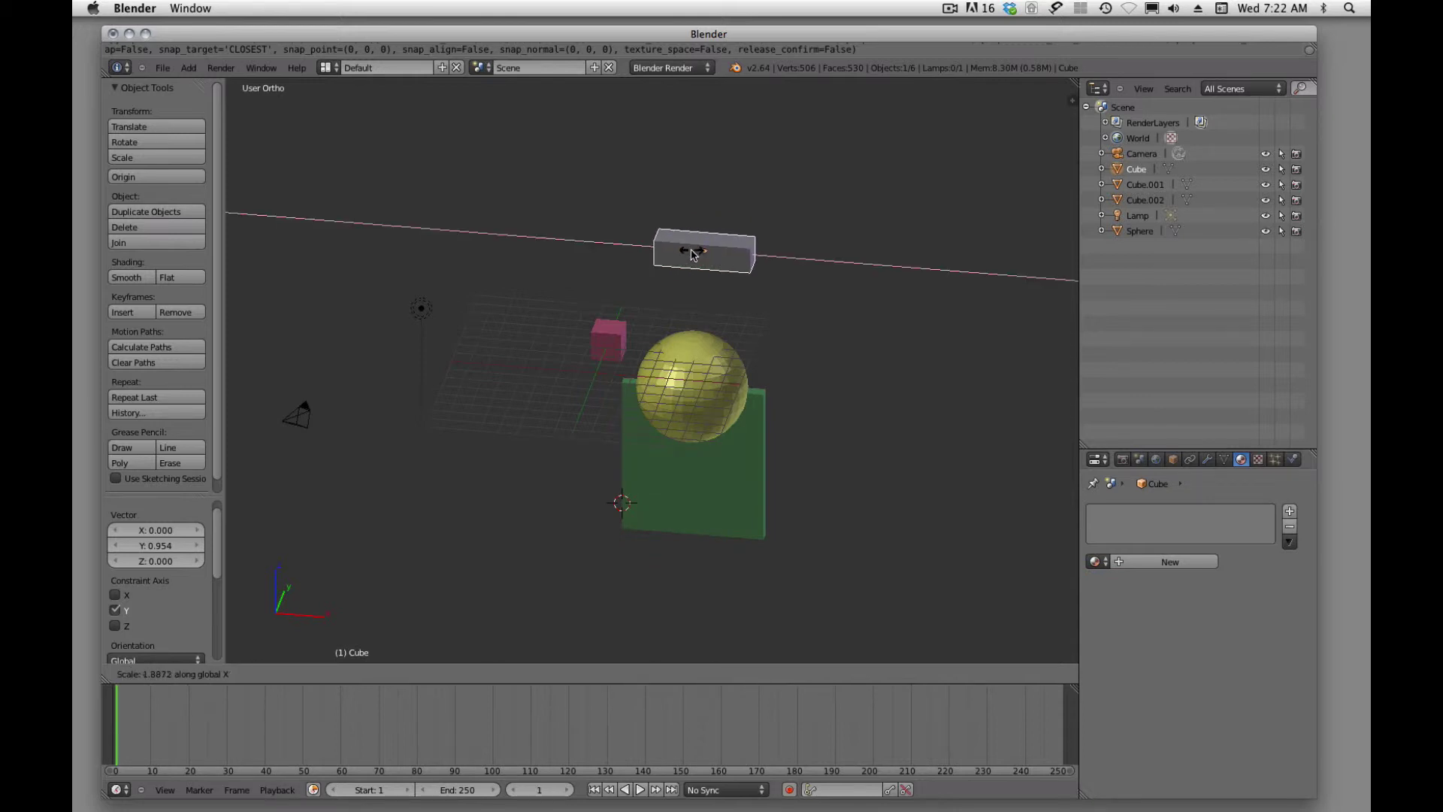
left_click(671, 253)
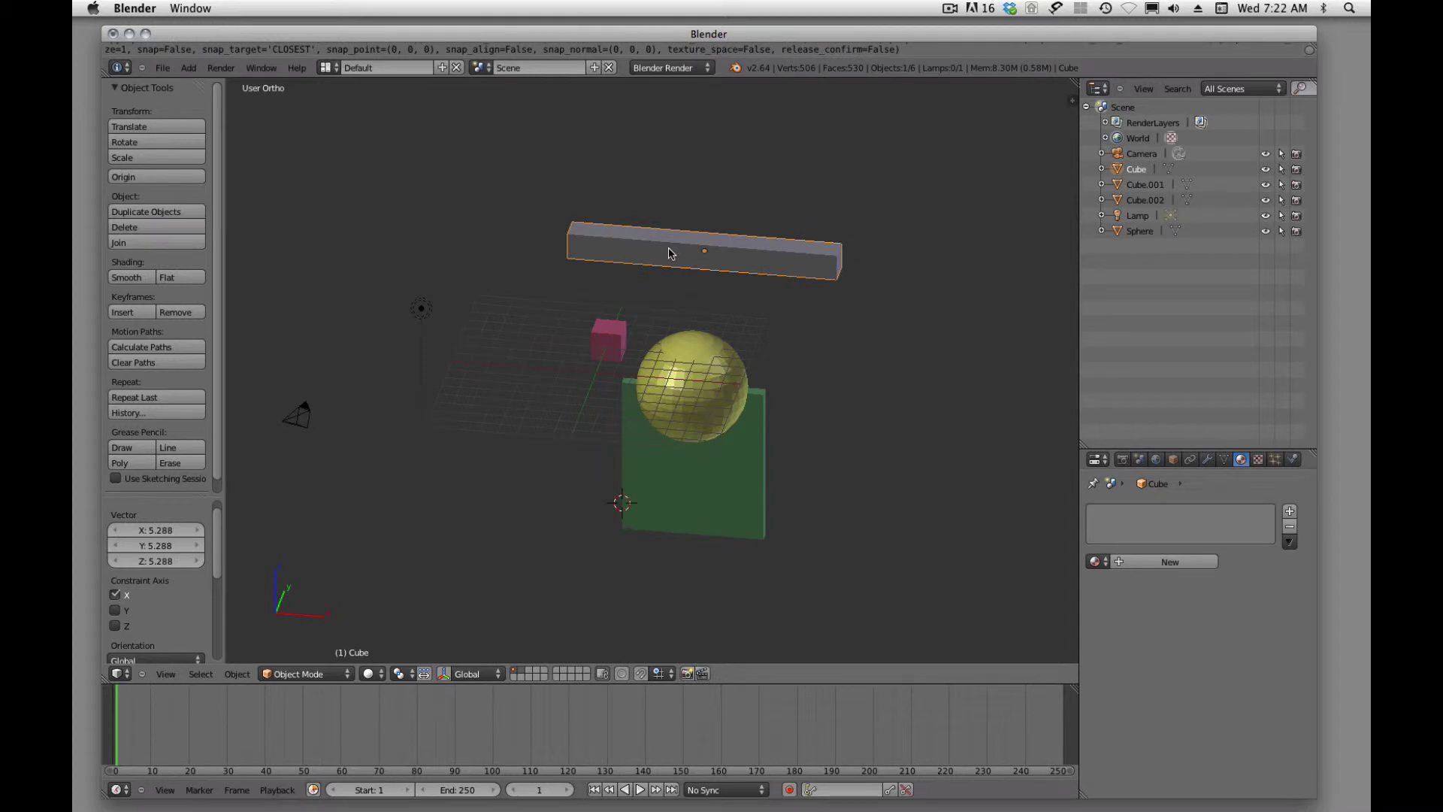
Rotate the grey bar -211.334° around the Z axis.
key("r")
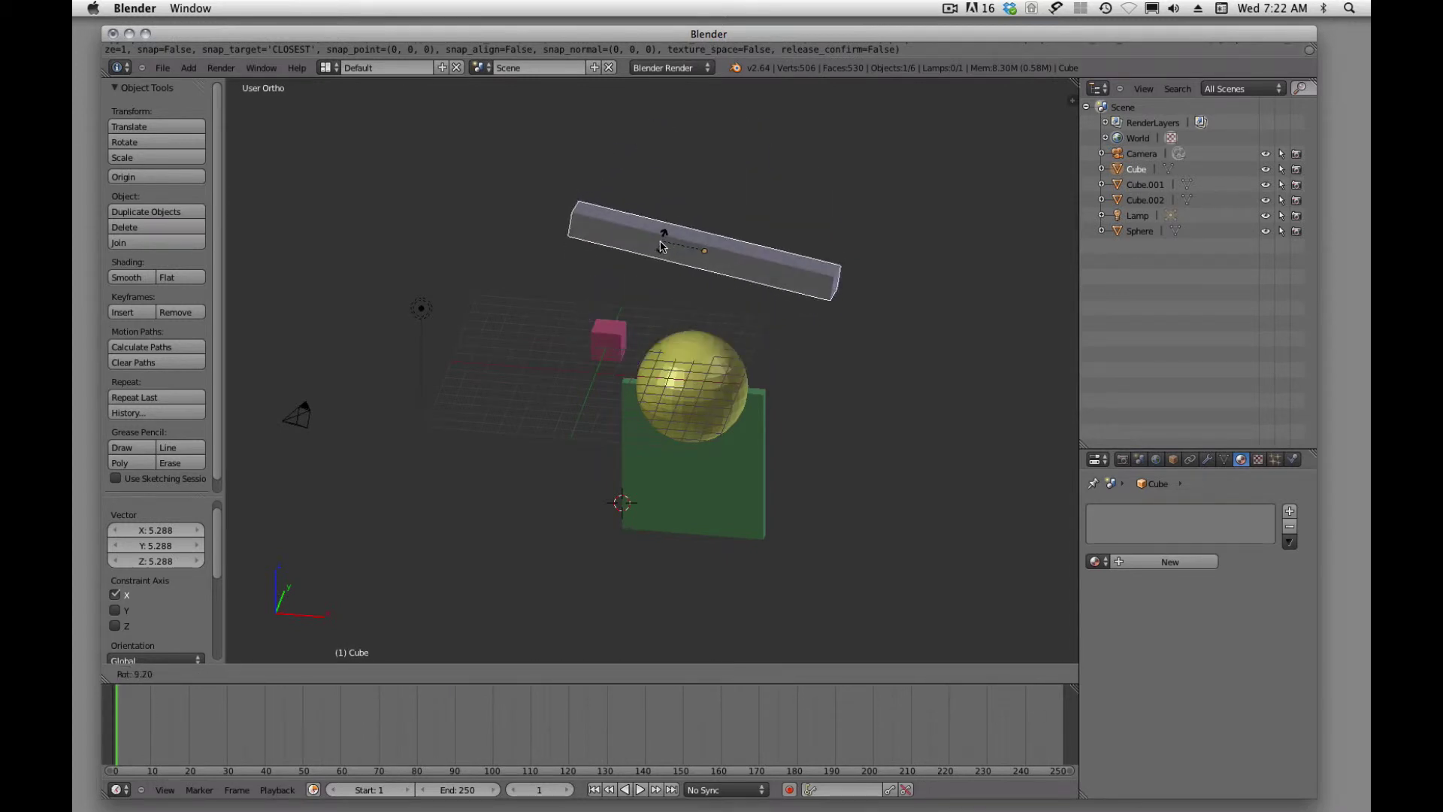
key("x")
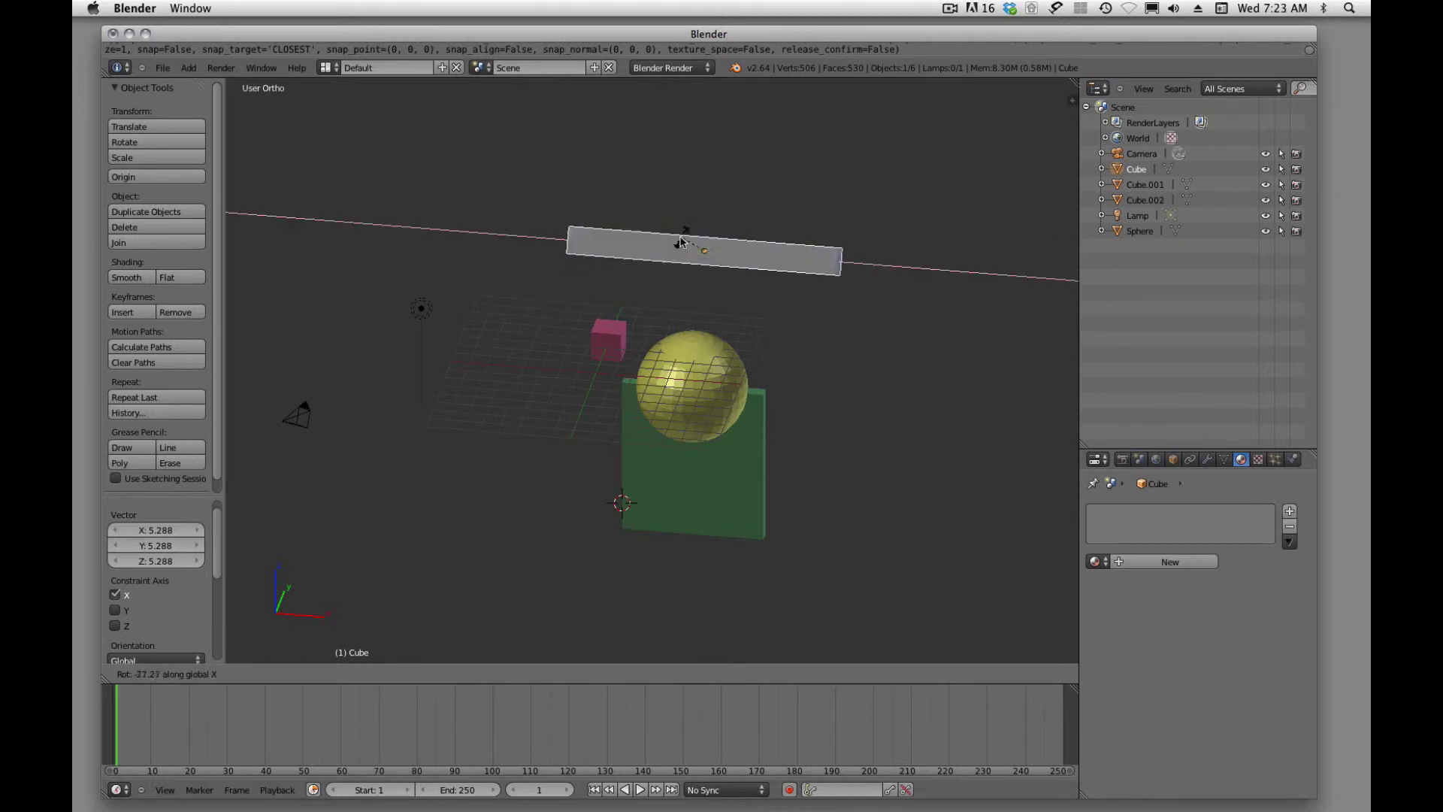
key("y")
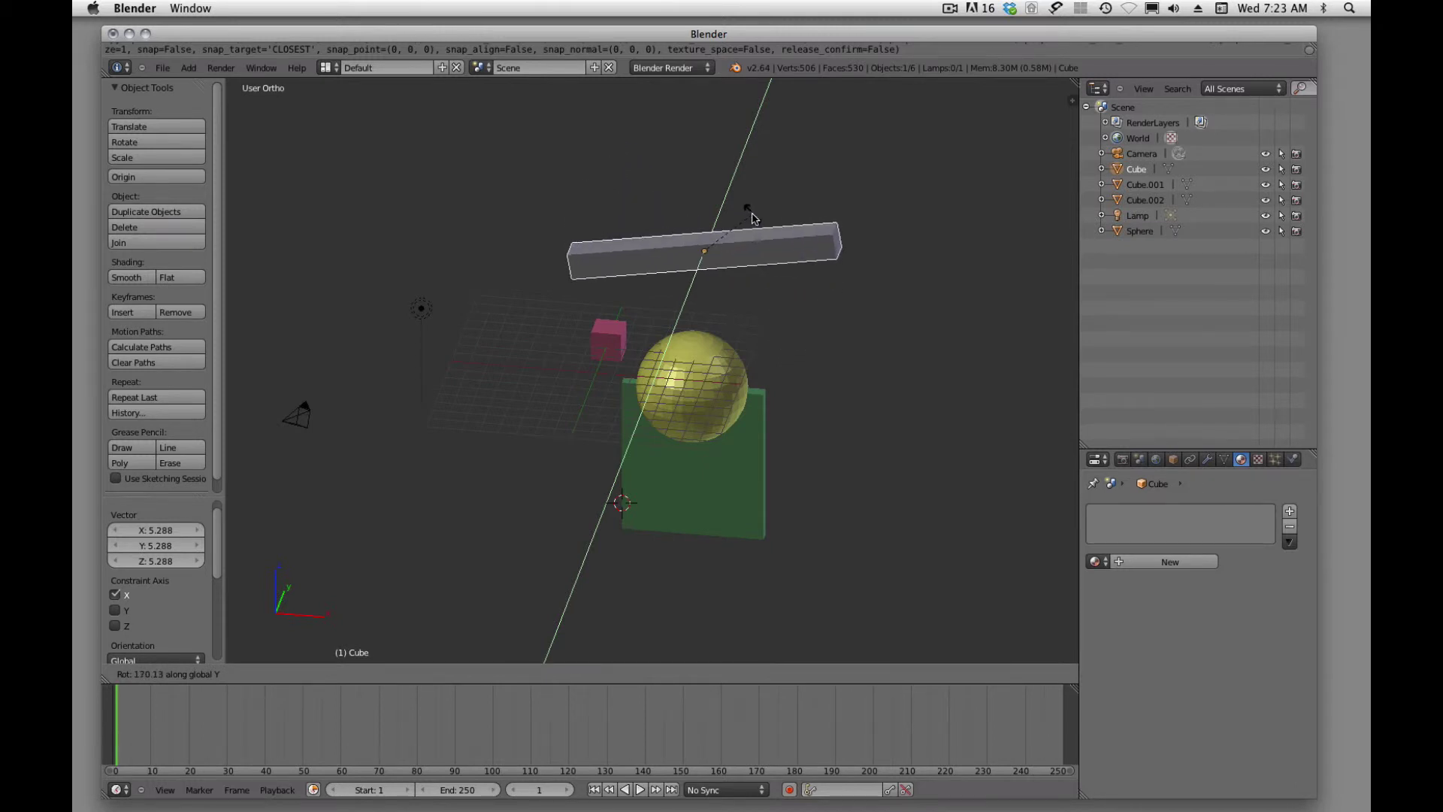
key("z")
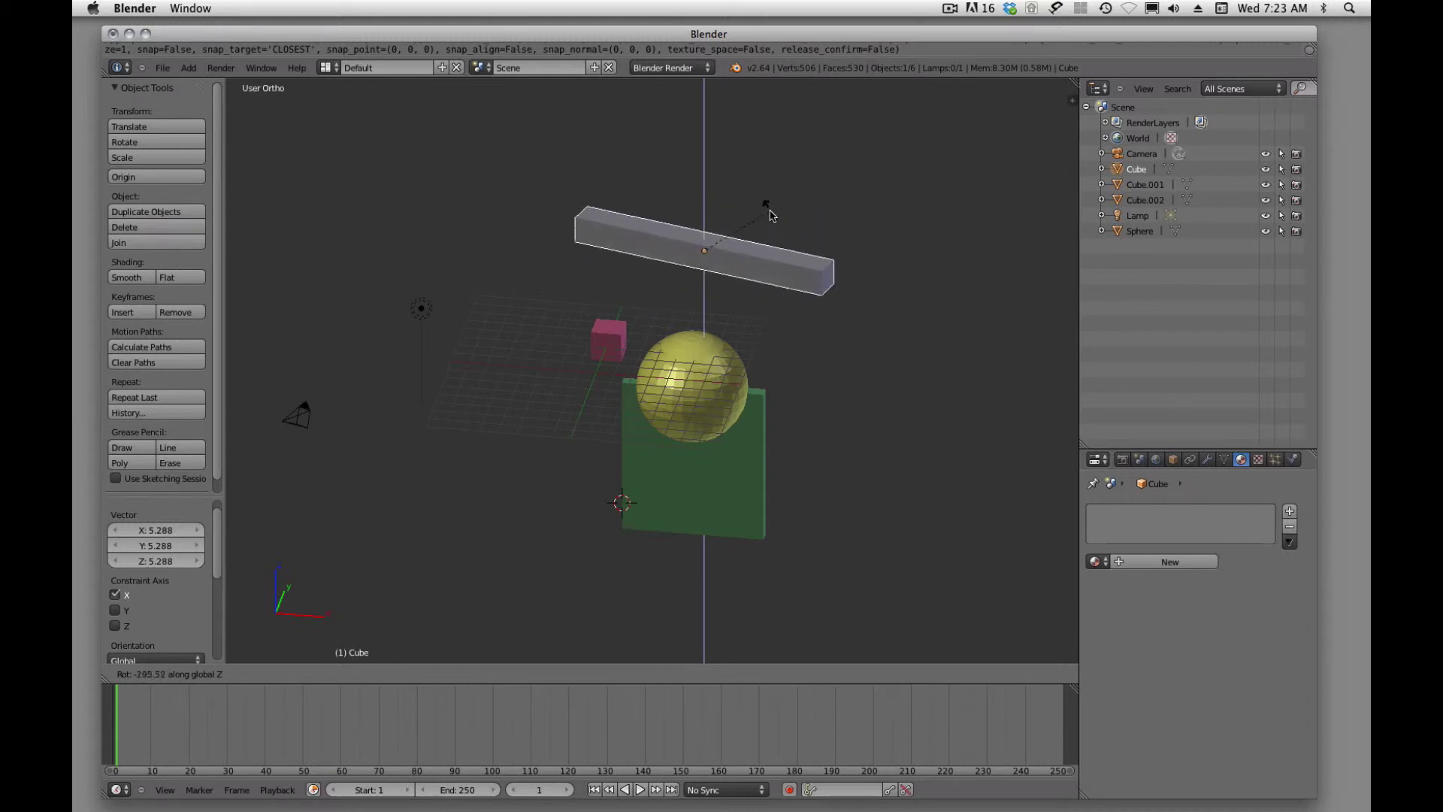
left_click(864, 210)
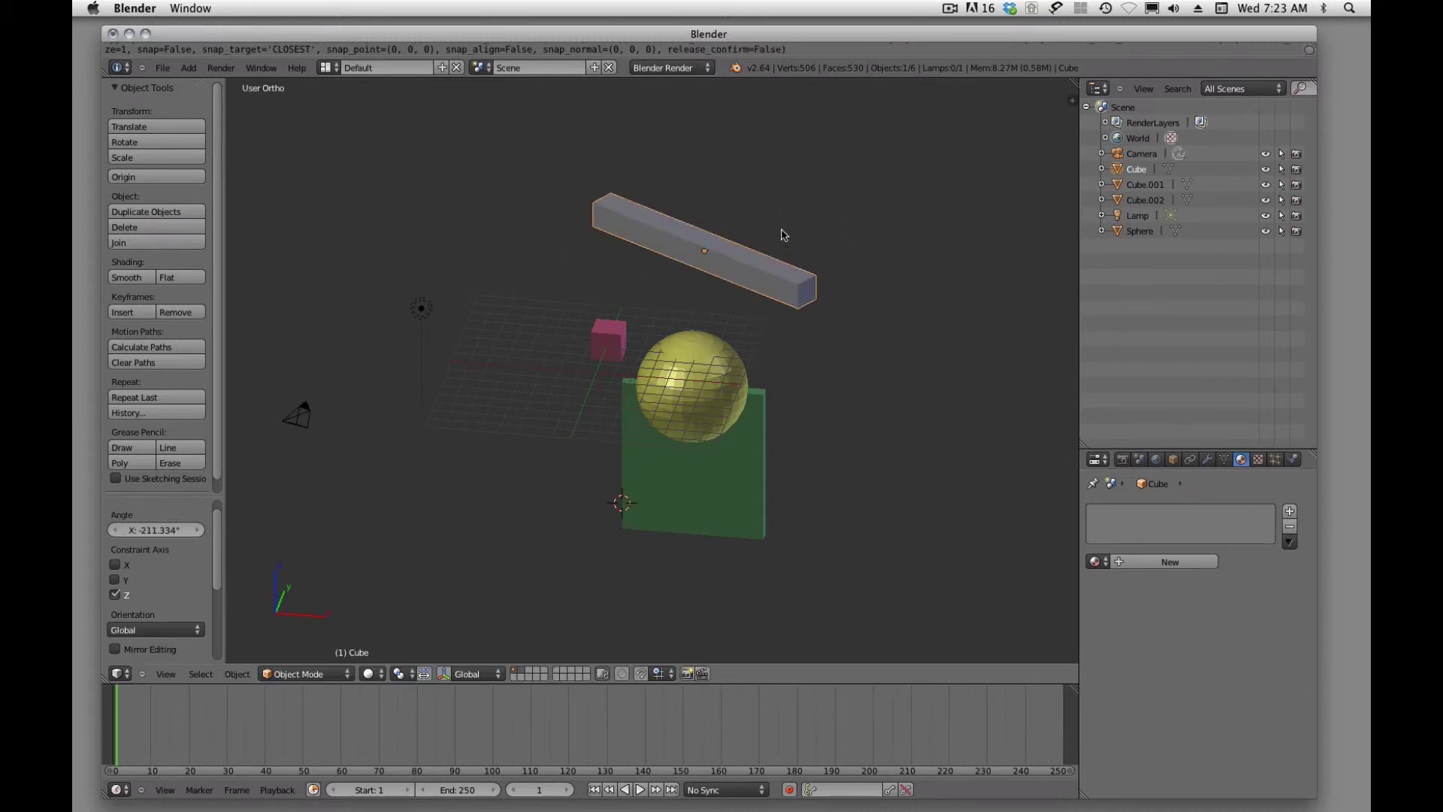
Align the grey bar to the transform orientation from the Space menu.
key("space")
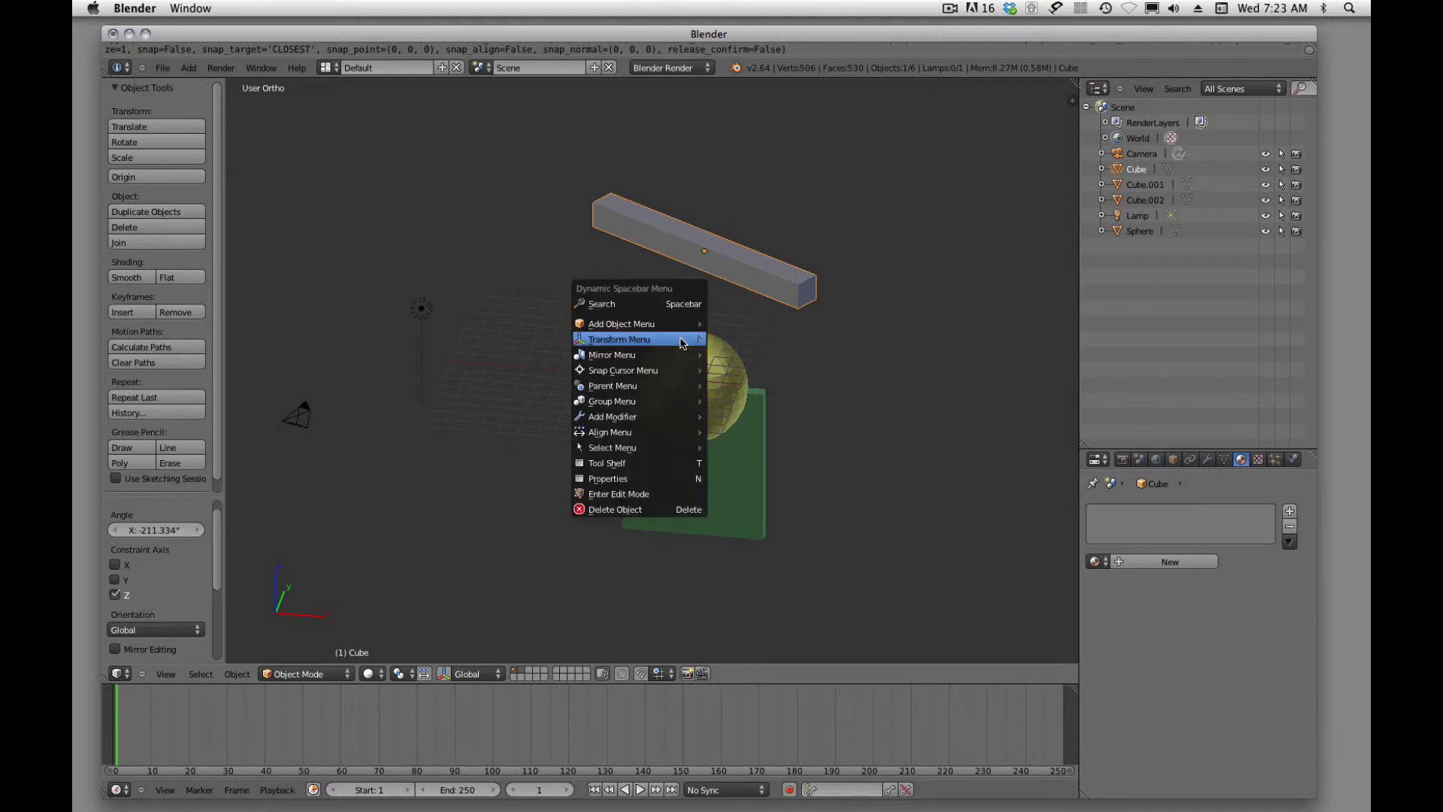
mouse_move(661, 339)
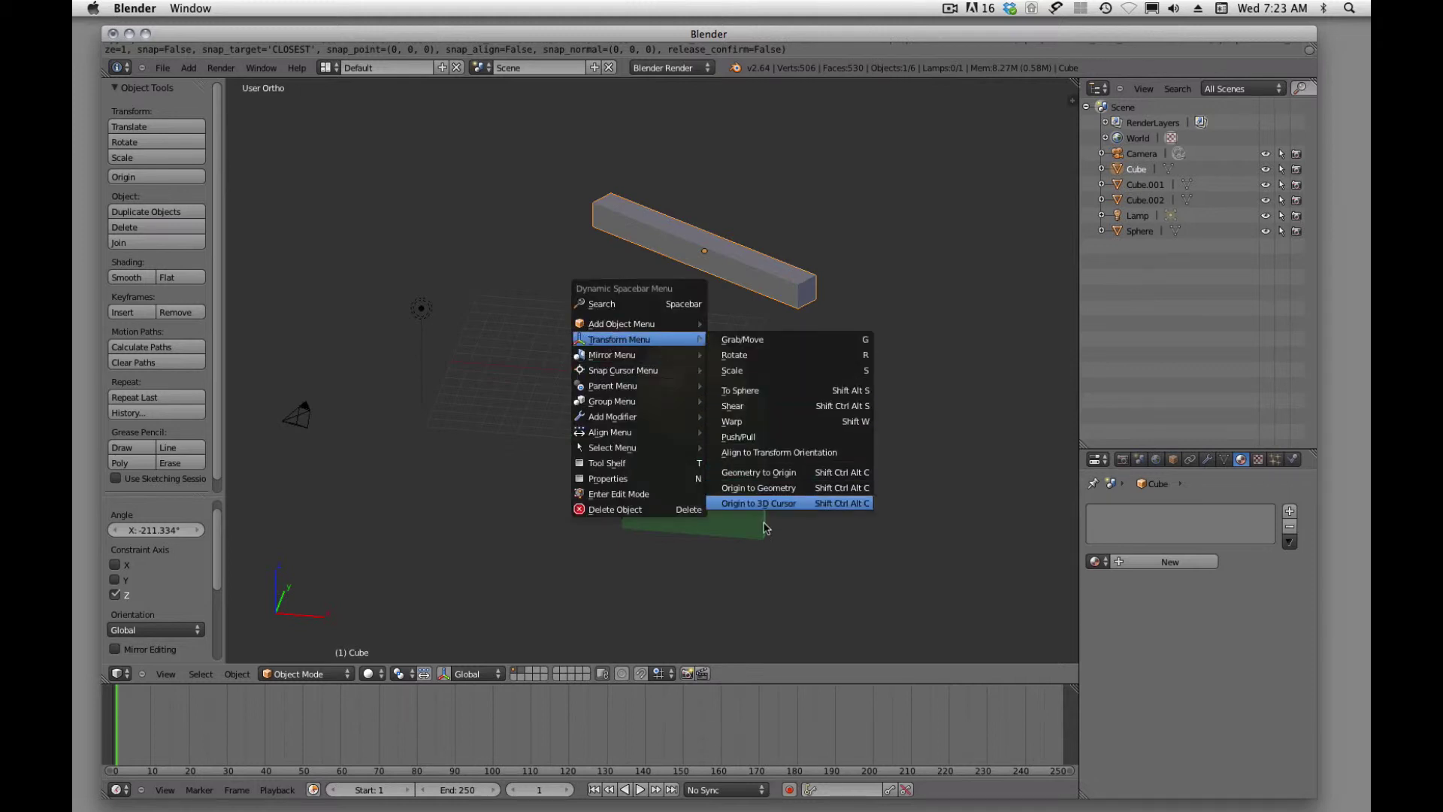
key("Escape")
key("space")
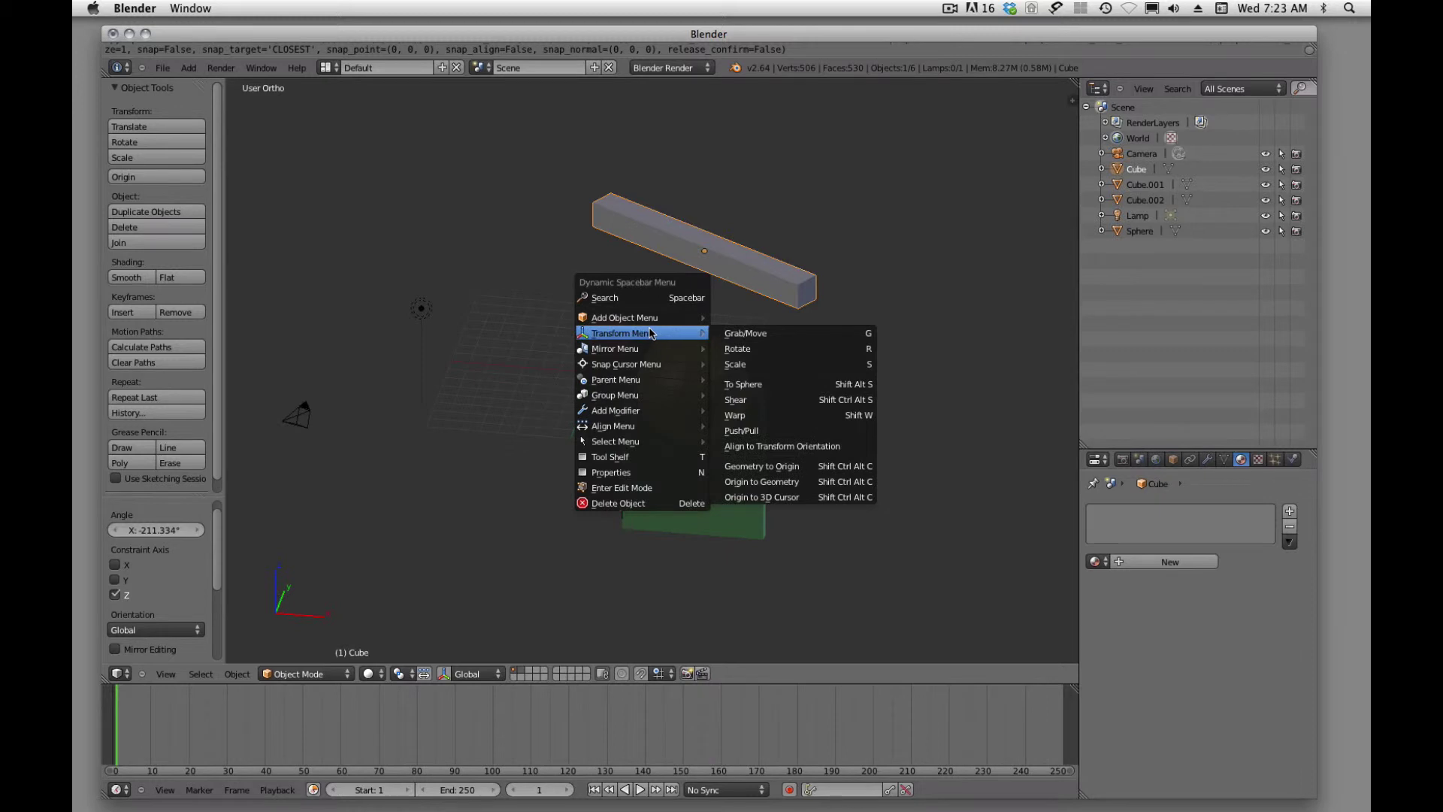
left_click(770, 447)
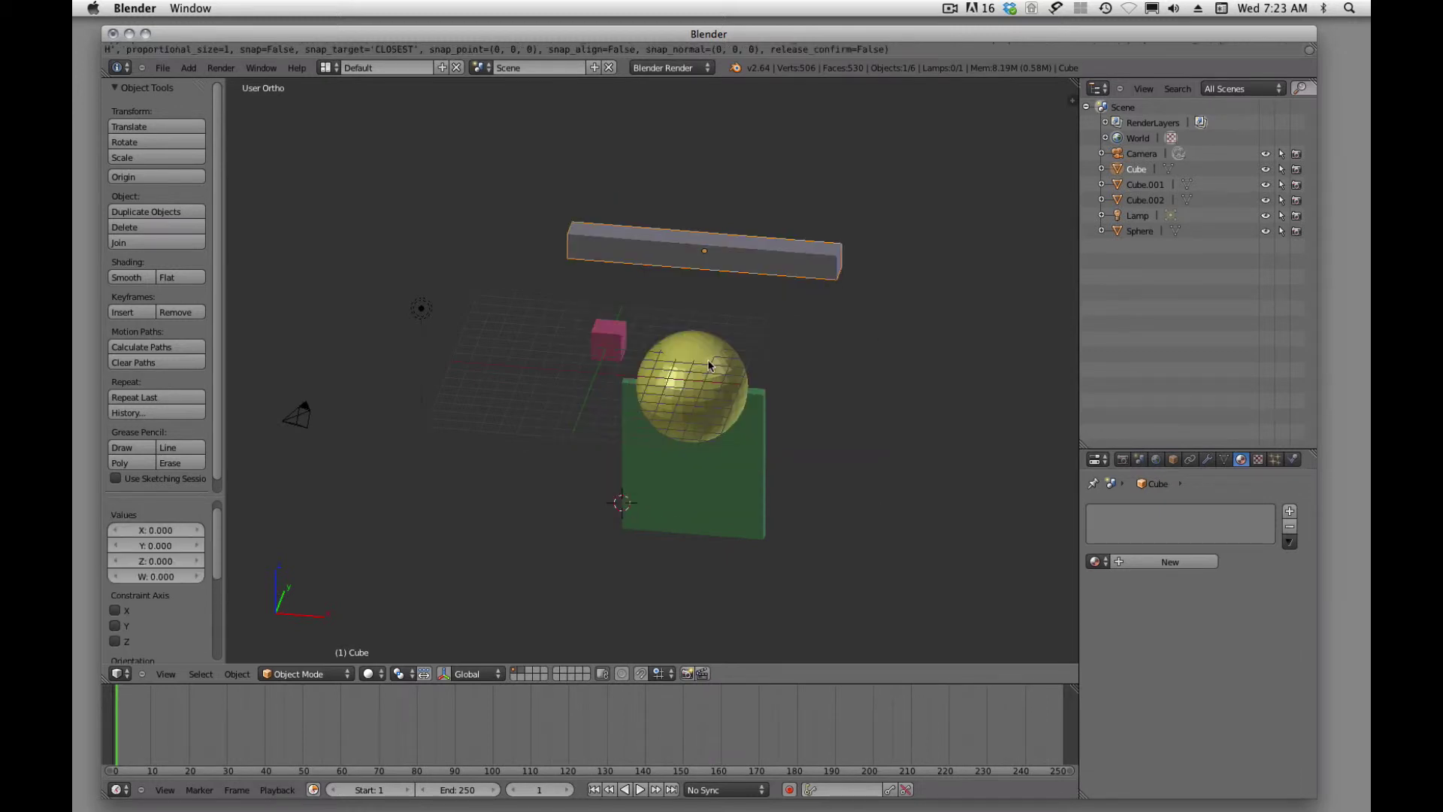
middle_click_drag(792, 420, 766, 439)
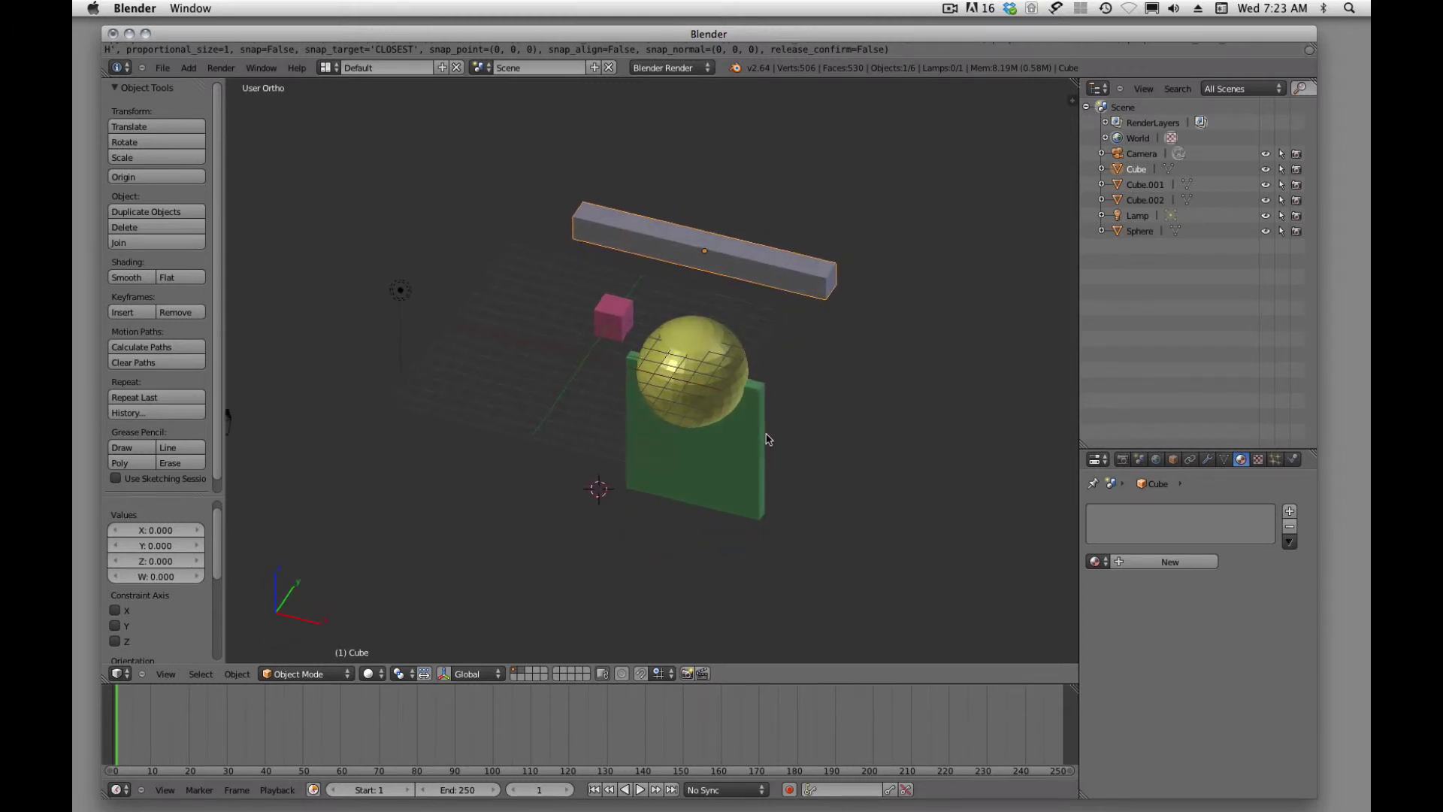
Lower the grey bar 6.096 along Z so it rests across the sphere's top.
key("g")
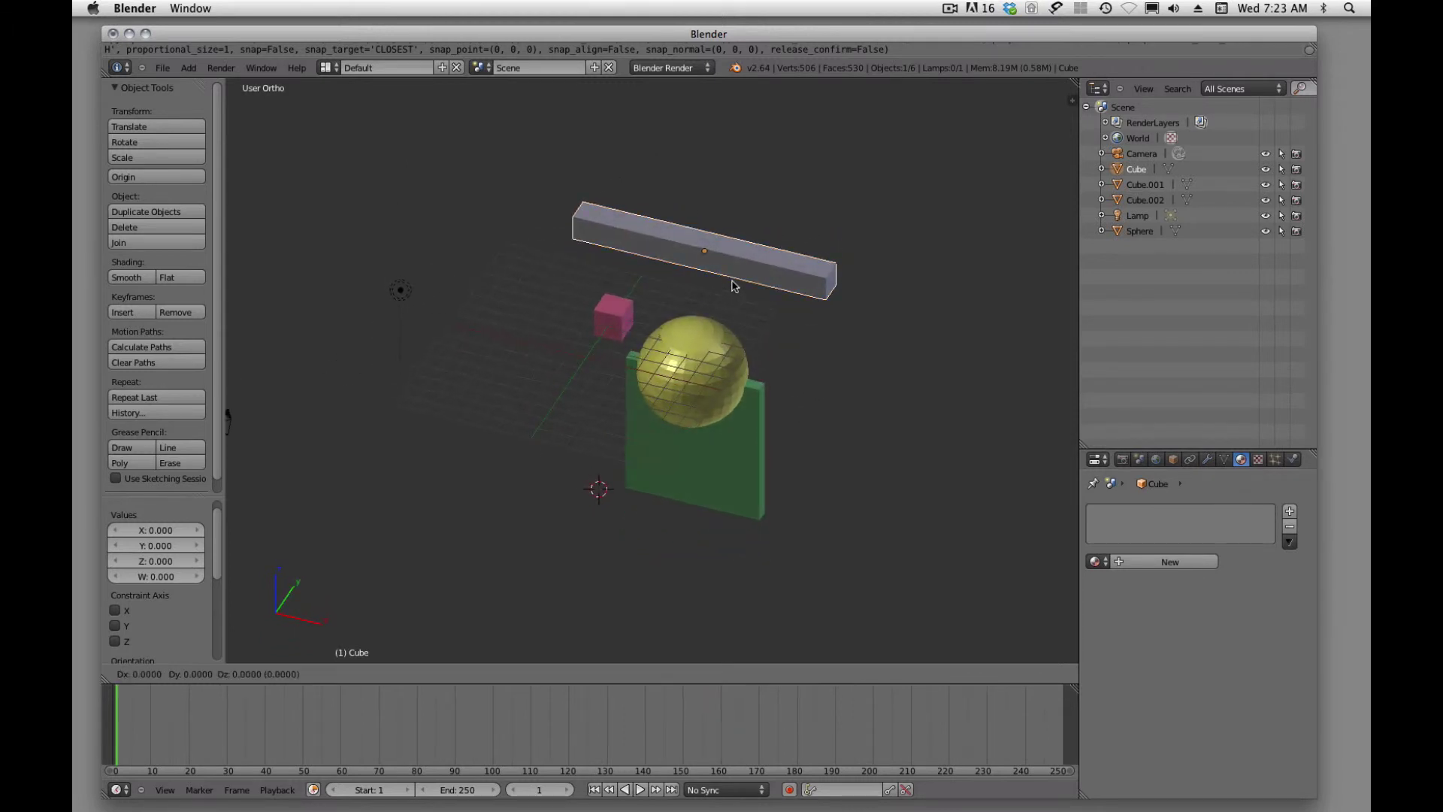
key("z")
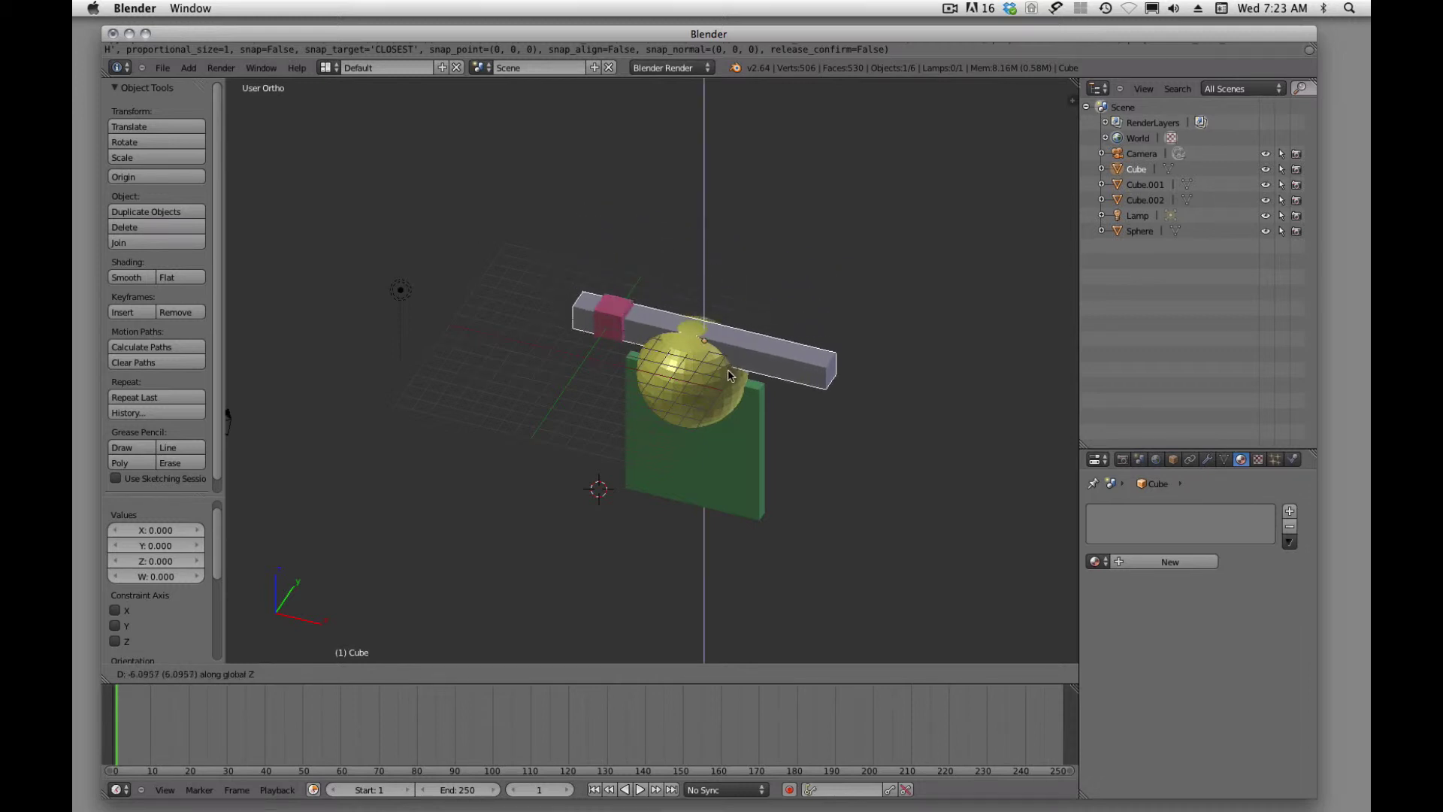
left_click(730, 372)
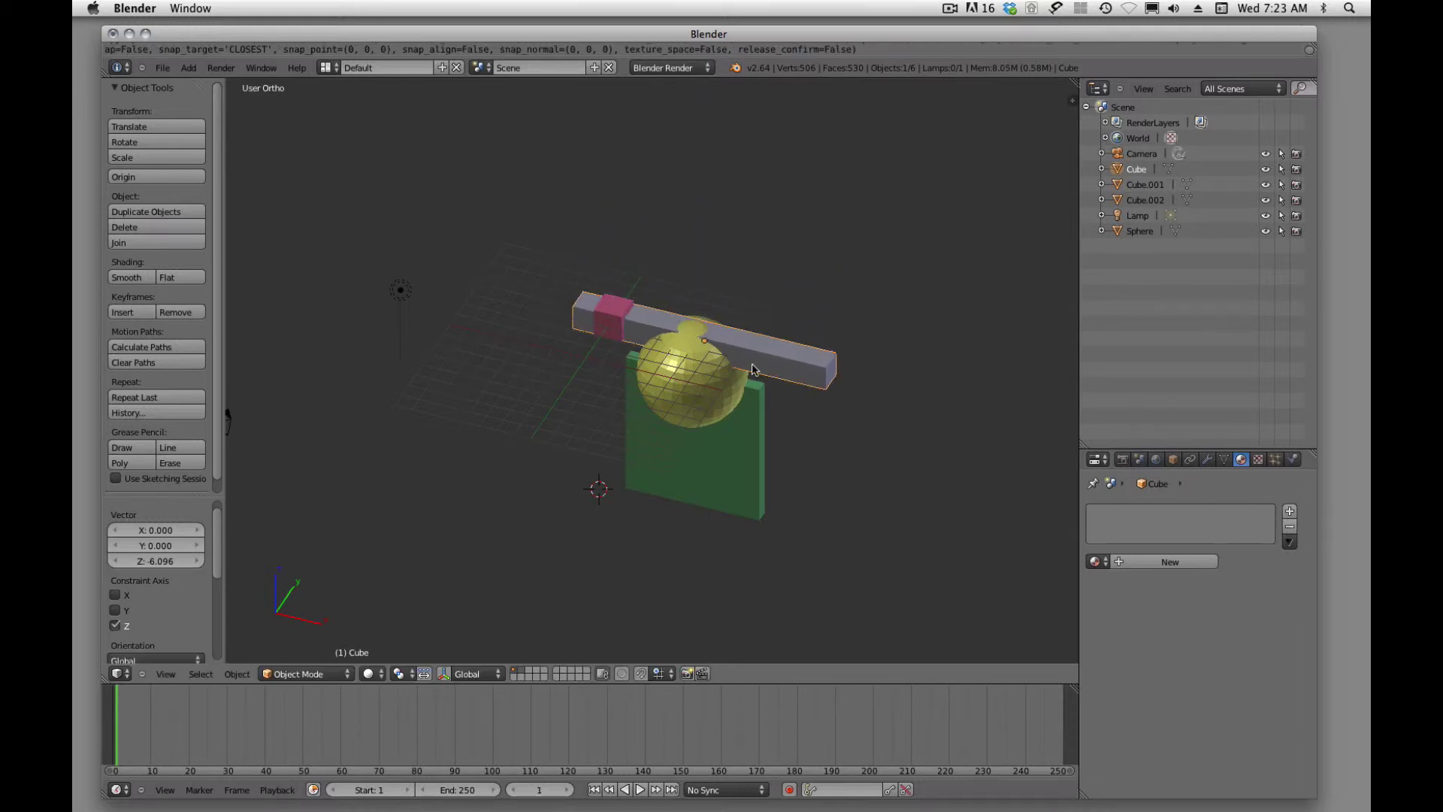
mouse_move(866, 345)
middle_mouse_down()
mouse_move(834, 315)
mouse_move(915, 233)
mouse_move(887, 326)
middle_mouse_up()
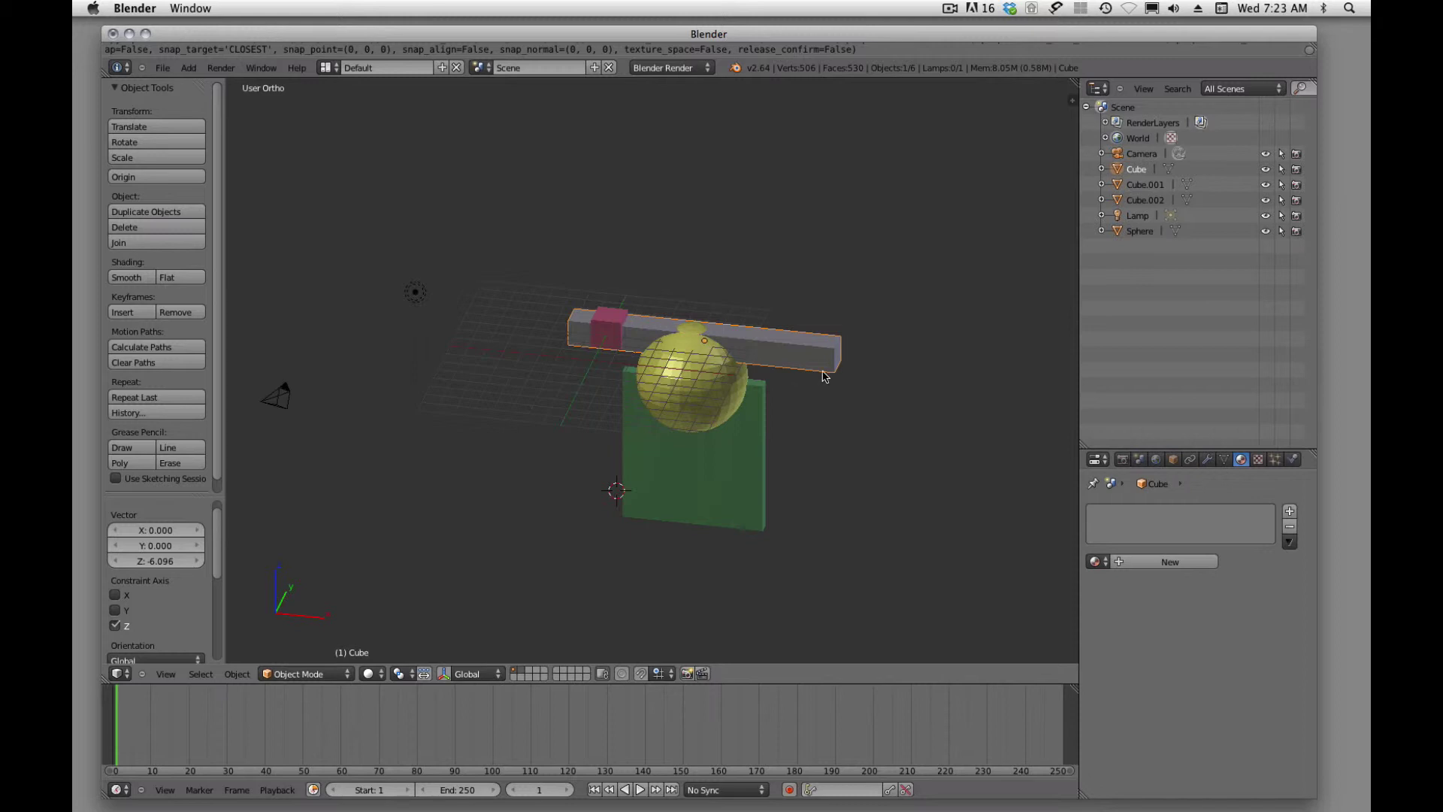
Show the Transform panel and step the grey bar's Location Z downward.
key("n")
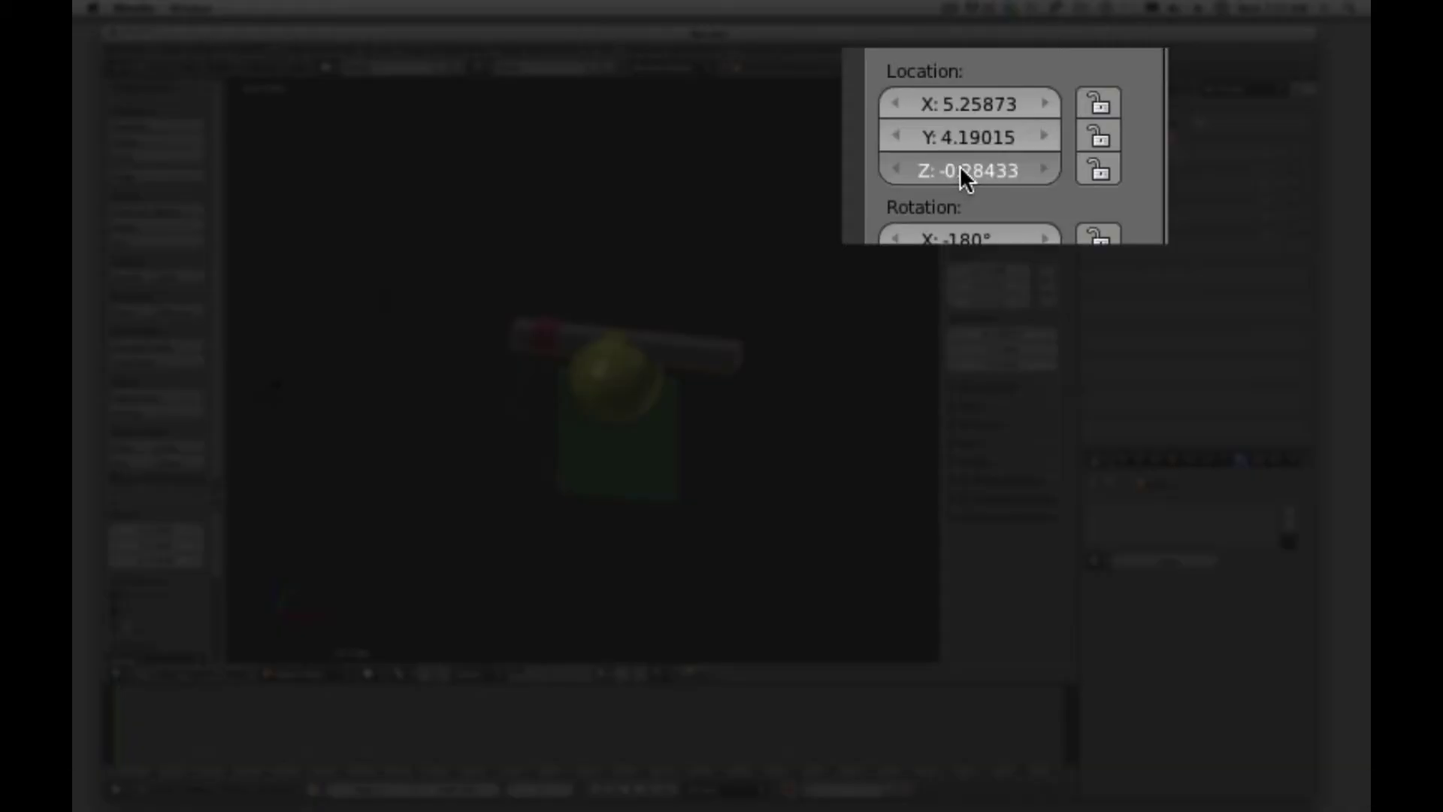
left_click_drag(983, 158, 989, 166)
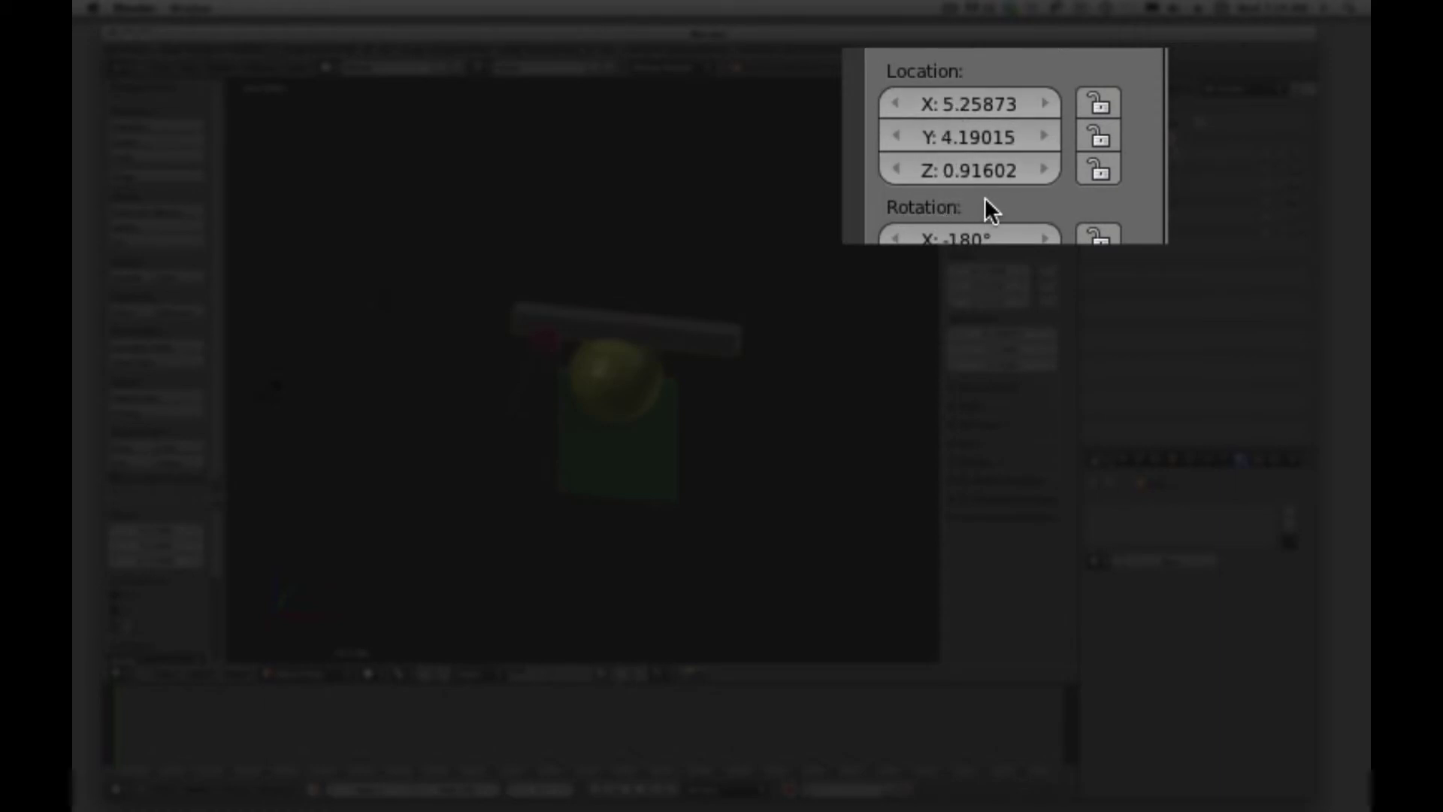
left_click(895, 170)
left_click(895, 170)
left_click(894, 170)
left_click(894, 170)
left_click(894, 170)
left_click(894, 170)
left_click(894, 170)
left_click(894, 170)
double_click(895, 170)
left_click(894, 170)
double_click(894, 170)
left_click(894, 170)
double_click(894, 170)
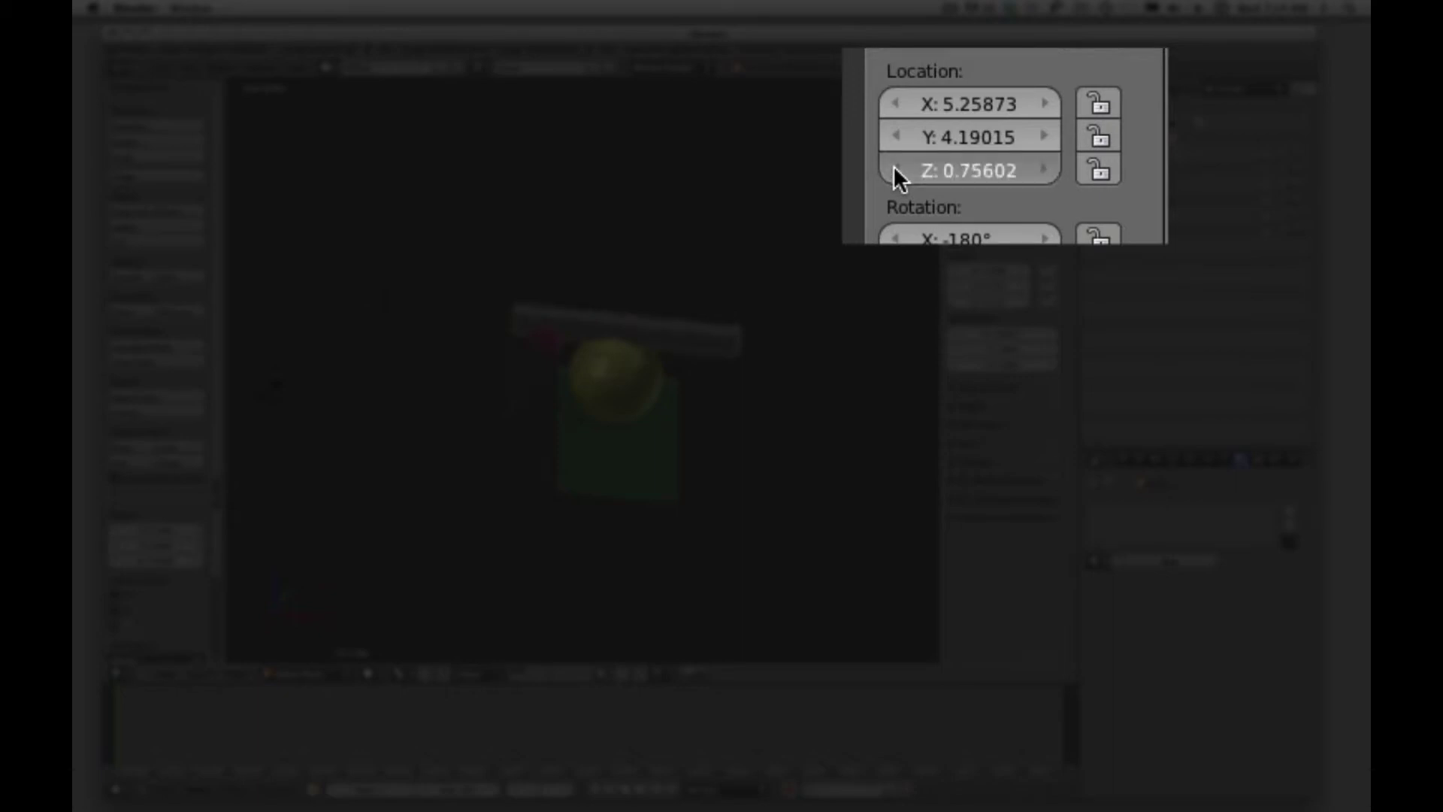
double_click(953, 158)
left_click(953, 157)
double_click(953, 158)
left_click(953, 158)
double_click(953, 158)
left_click(952, 158)
double_click(953, 158)
double_click(953, 158)
left_click(952, 158)
double_click(952, 157)
left_click(953, 157)
left_click(953, 158)
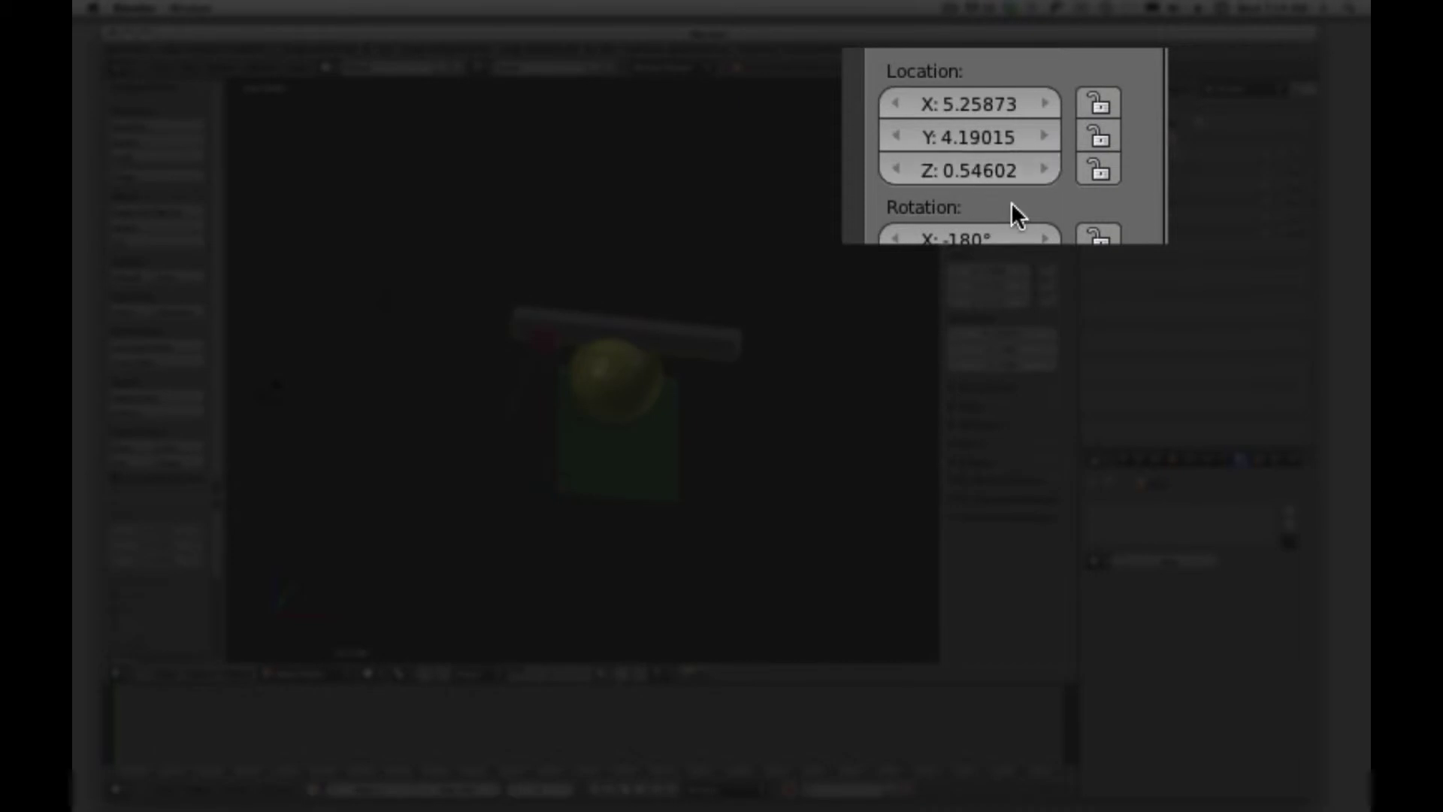
Raise the bar's Location Z in small steps until it reads 0.80602, resting on the sphere.
left_click(1042, 168)
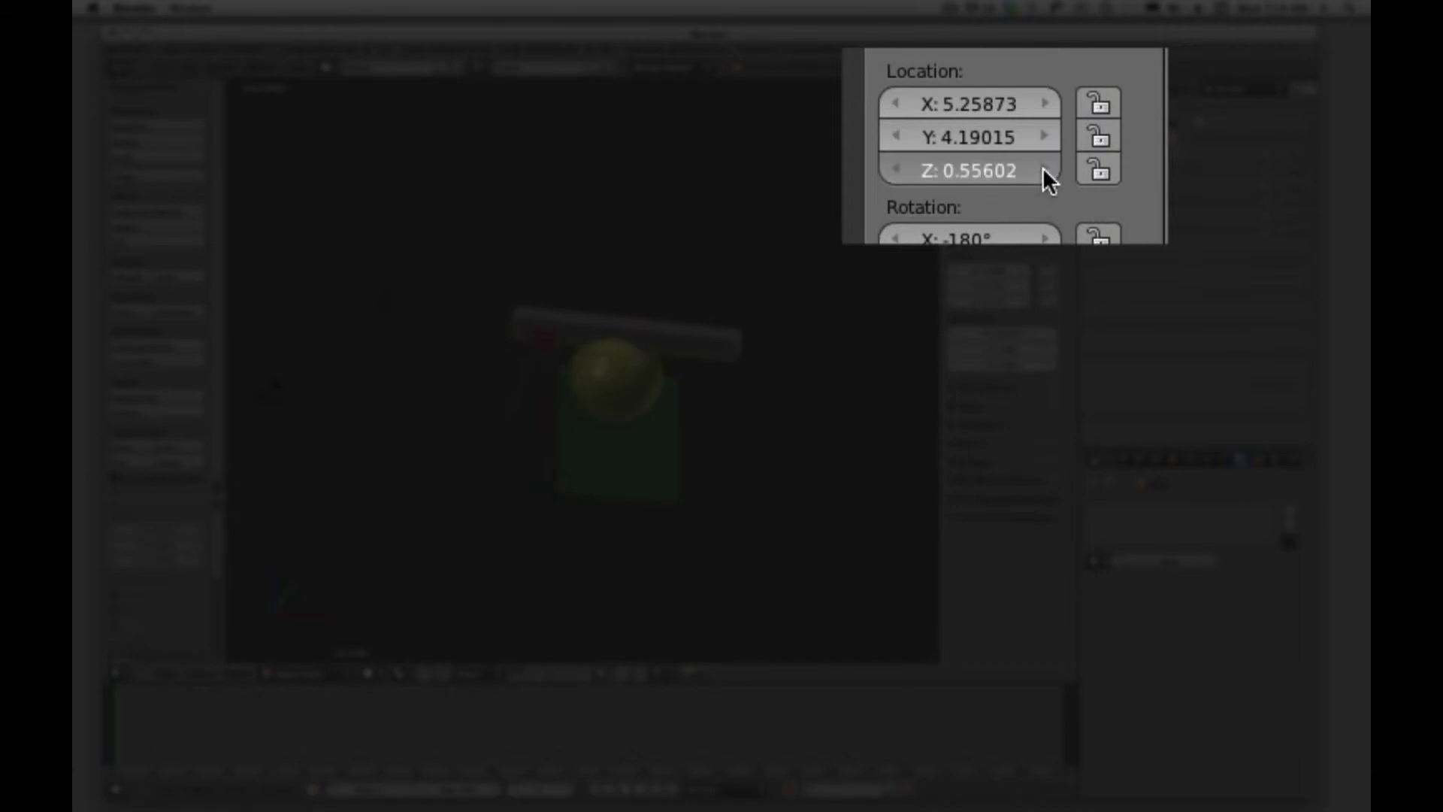
left_click(1023, 157)
double_click(1022, 158)
double_click(1022, 158)
double_click(1022, 158)
left_click(1023, 157)
triple_click(1023, 158)
triple_click(1023, 158)
triple_click(1023, 158)
double_click(1023, 158)
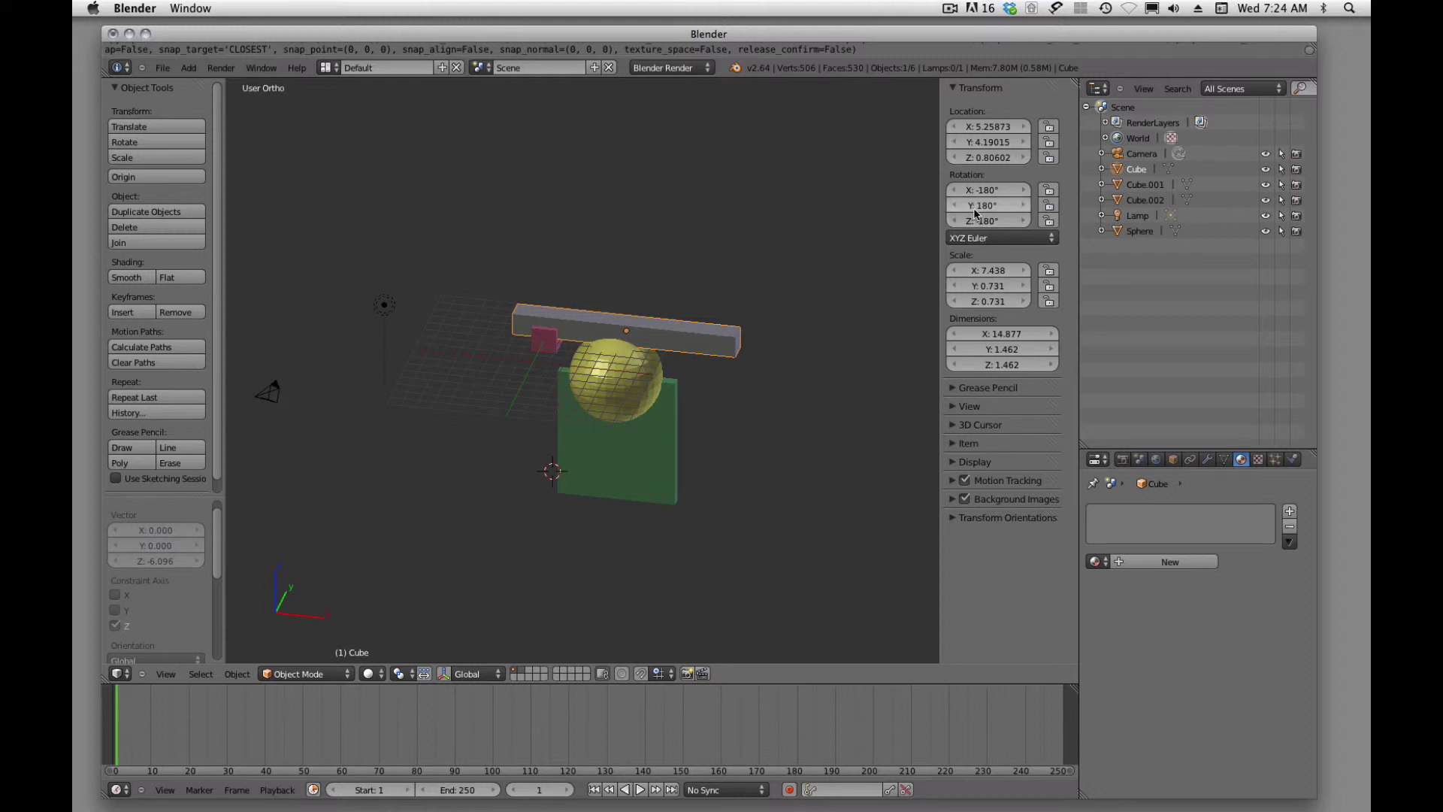
Set the grey bar's Rotation Z to -90° so it lies across the sphere, then view from the top.
left_click_drag(977, 220, 989, 227)
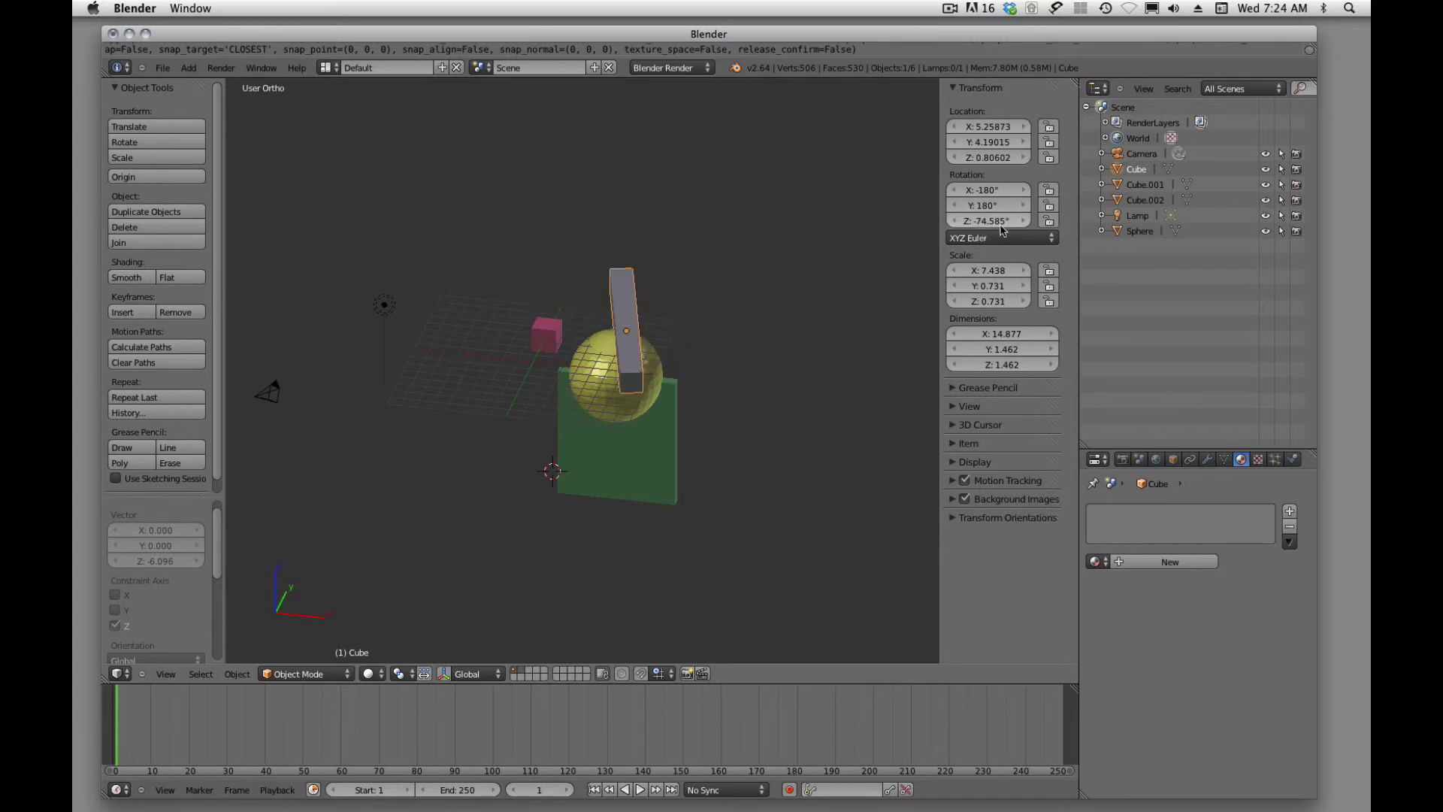
left_click(954, 221)
left_click(955, 222)
left_click(955, 221)
left_click(954, 221)
left_click(954, 221)
left_click(954, 222)
left_click(954, 221)
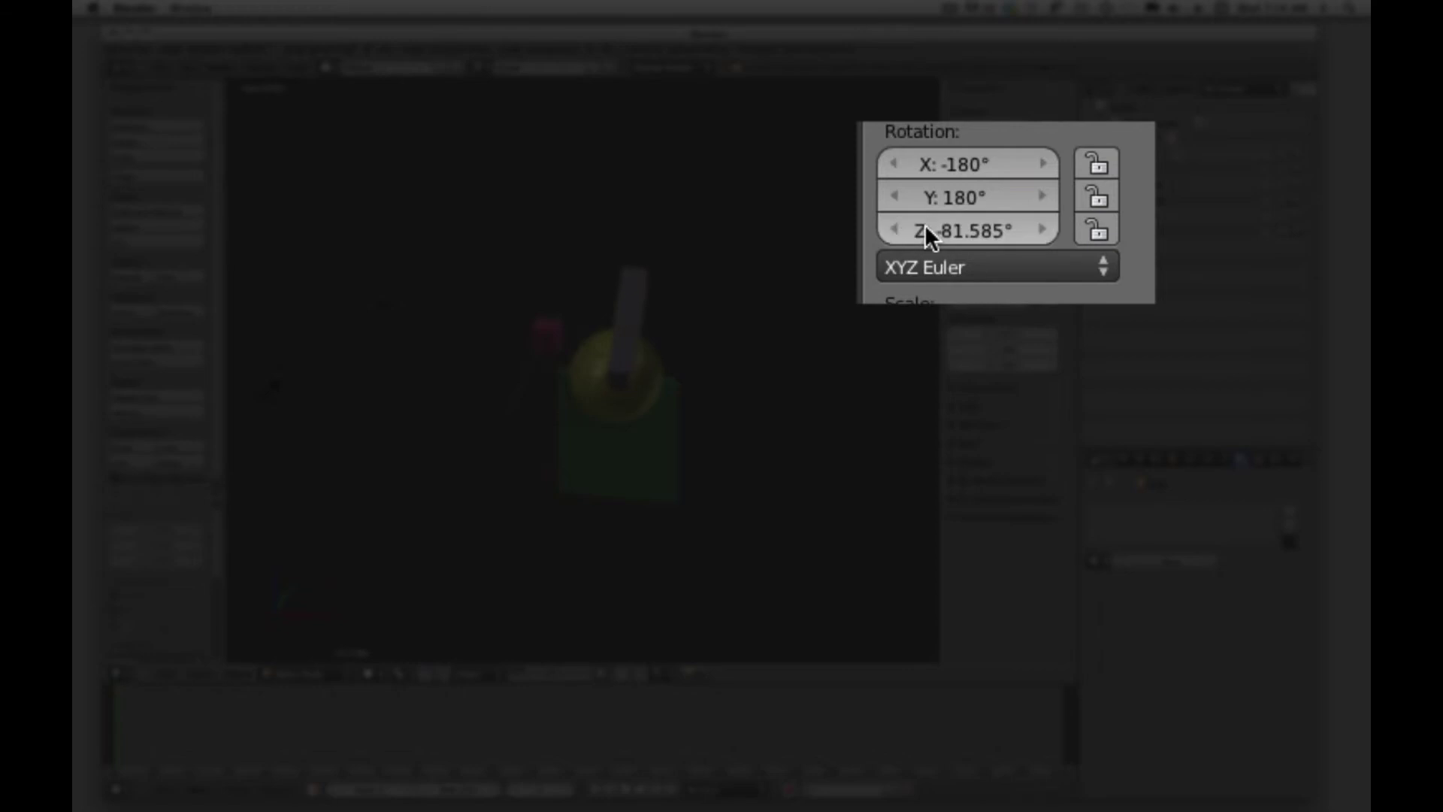
left_click(969, 228)
key("BackSpace")
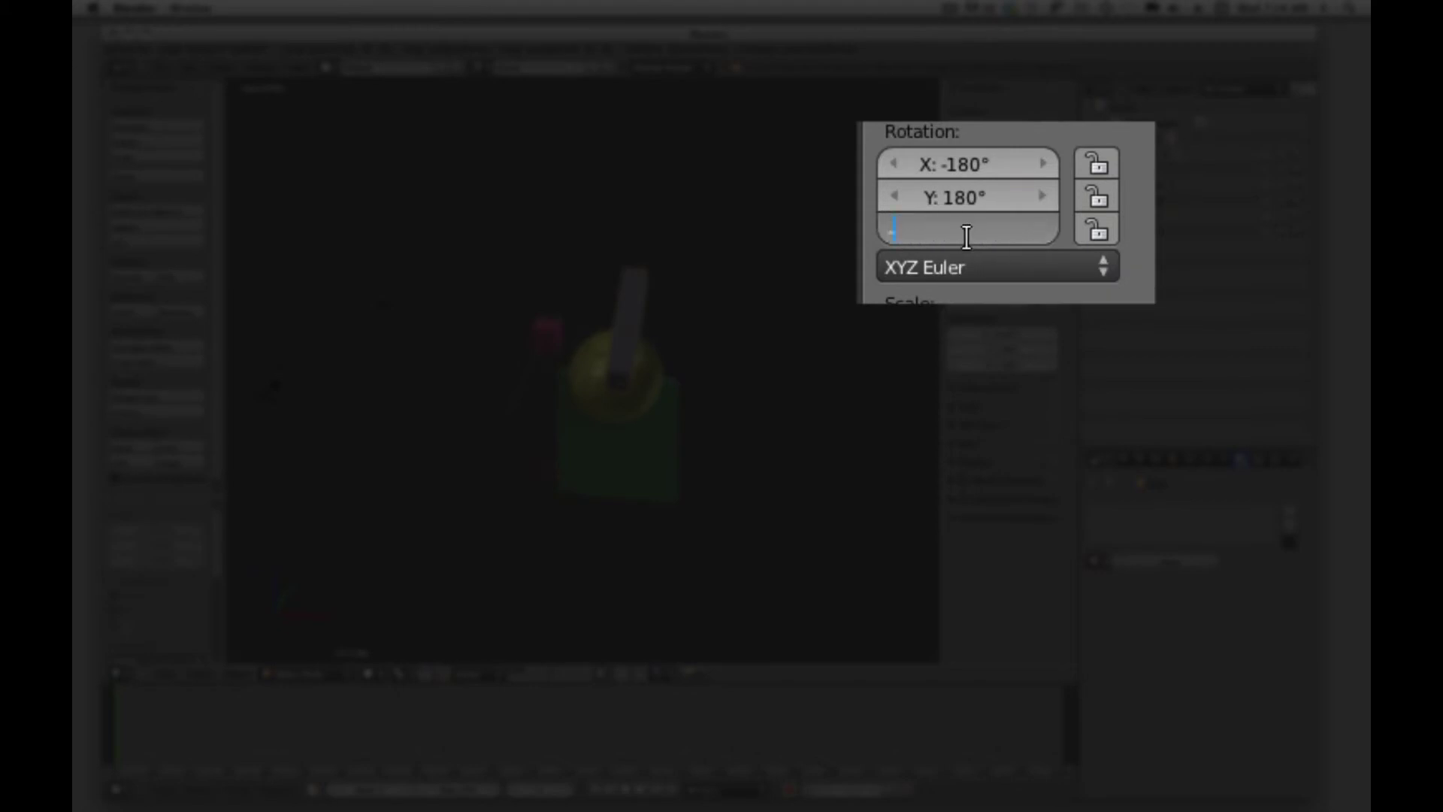
key("Return")
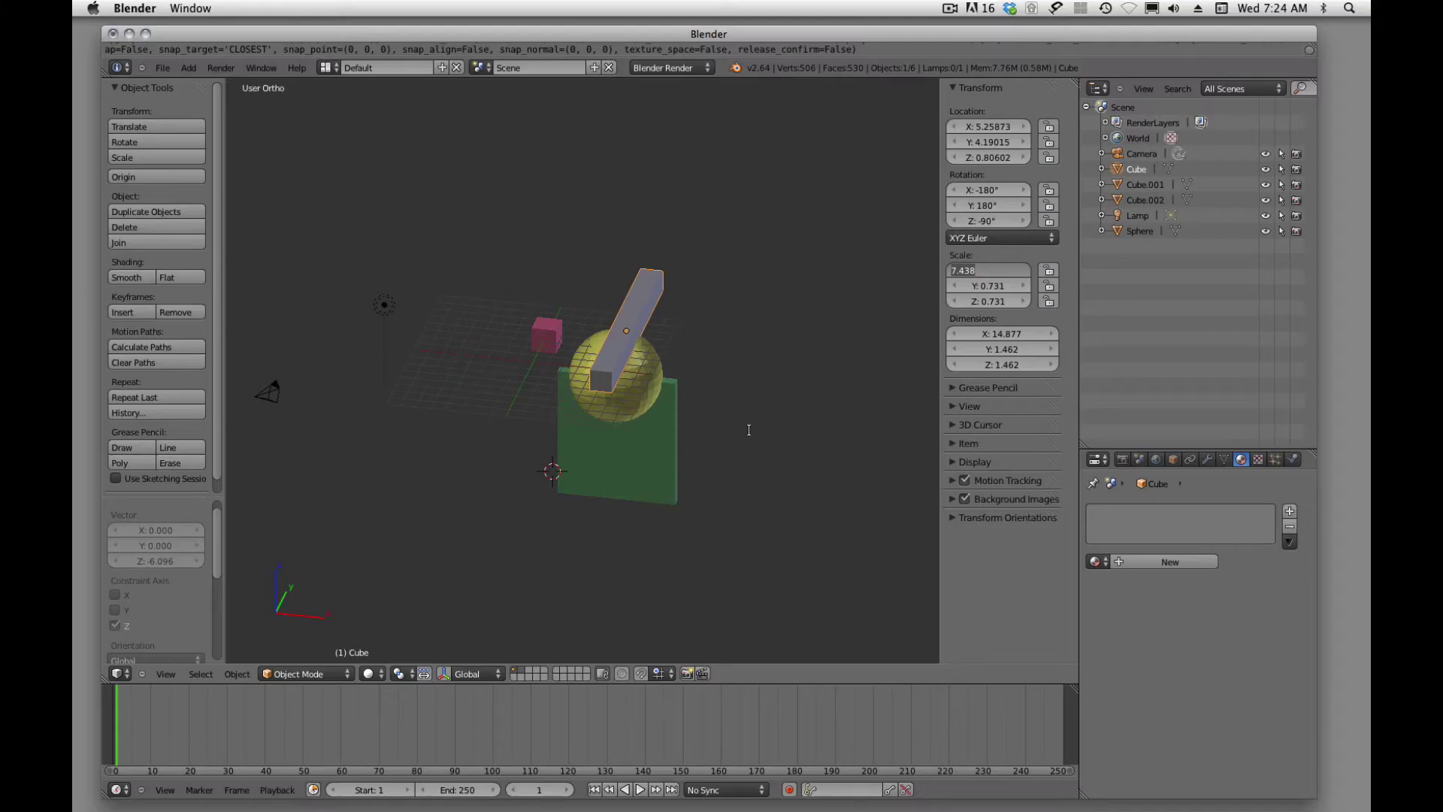
middle_click_drag(761, 426, 806, 485)
key("KP_7")
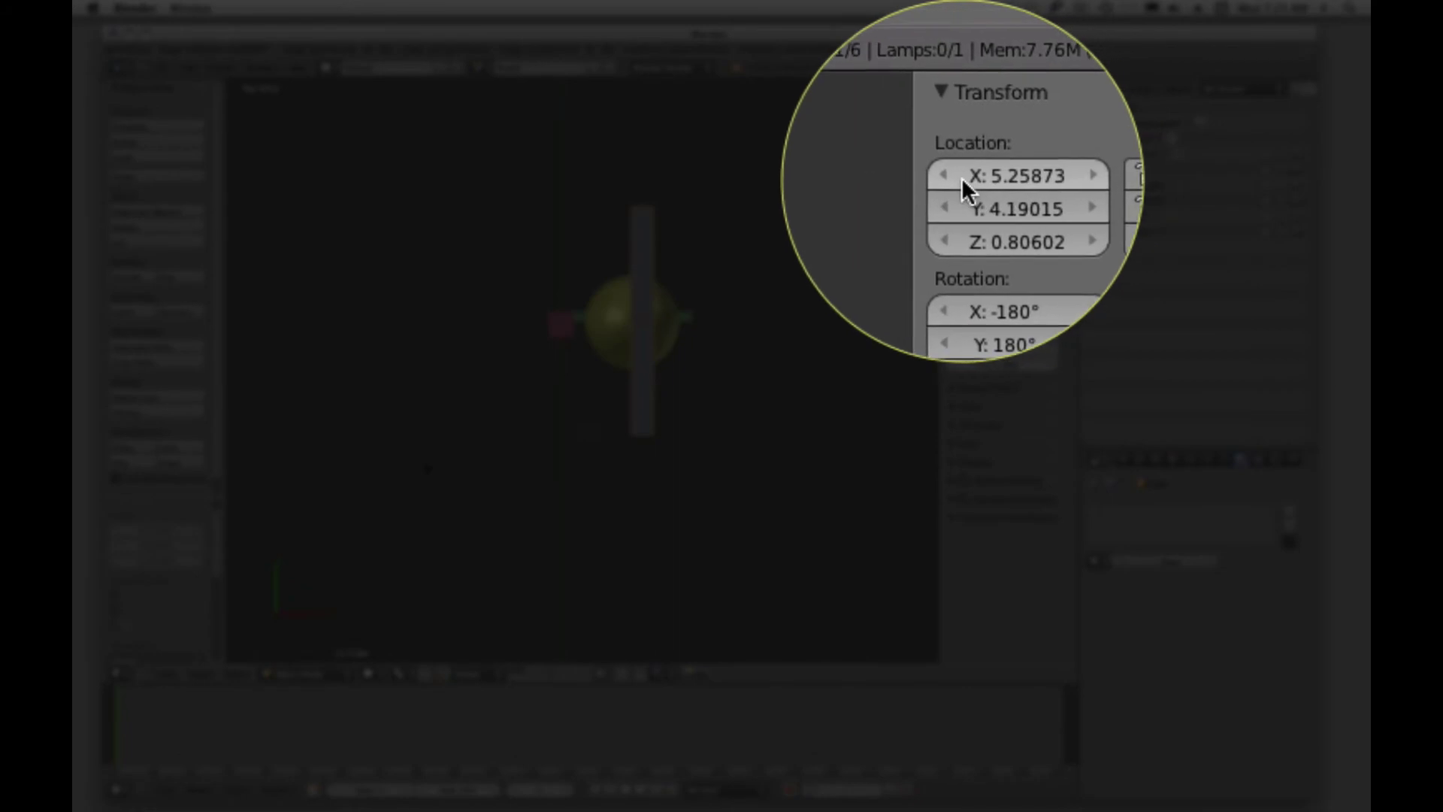
Step the grey bar's Location X down with the field's left arrow.
left_click(953, 126)
left_click(953, 180)
left_click(953, 180)
left_click(953, 181)
left_click(953, 181)
left_click(953, 181)
left_click(952, 181)
left_click(952, 180)
left_click(952, 126)
left_click(952, 126)
left_click(952, 126)
left_click(953, 126)
left_click(953, 126)
left_click(953, 126)
left_click(953, 127)
Keep nudging Location X to 4.68872 so the bar is centred over the sphere.
left_click(953, 127)
left_click(953, 126)
left_click(952, 126)
left_click(953, 126)
left_click(953, 126)
left_click(953, 126)
left_click(952, 126)
left_click(953, 126)
left_click(953, 126)
left_click(953, 126)
left_click(953, 126)
left_click(952, 126)
left_click(953, 127)
left_click(952, 126)
left_click(953, 126)
left_click(953, 126)
left_click(953, 127)
left_click(953, 126)
left_click(953, 126)
left_click(953, 126)
left_click(953, 126)
left_click(953, 126)
left_click(953, 126)
left_click(952, 126)
left_click(952, 127)
left_click(953, 127)
left_click(952, 126)
left_click(953, 126)
left_click(953, 127)
left_click(953, 127)
left_click(952, 126)
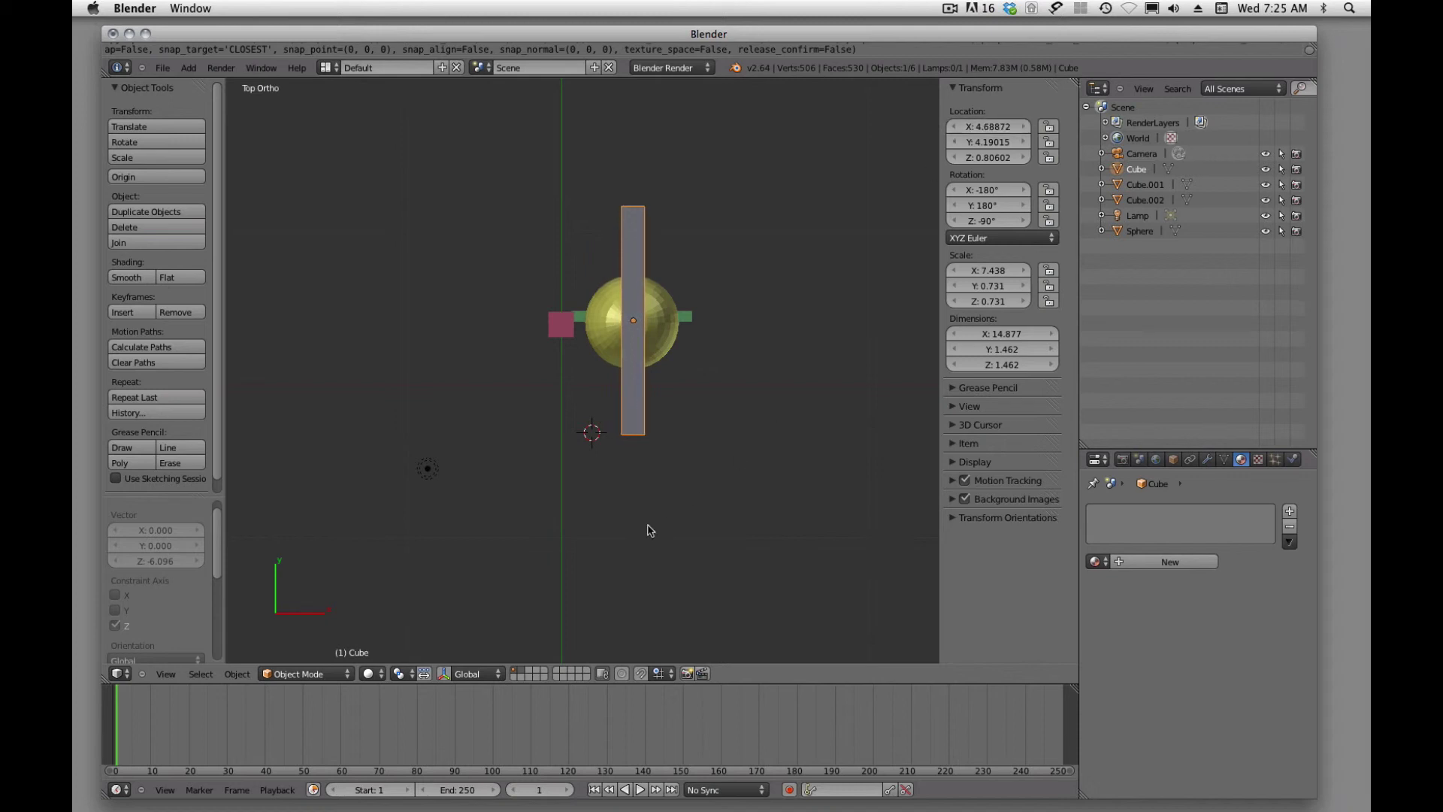
middle_click_drag(634, 516, 587, 412)
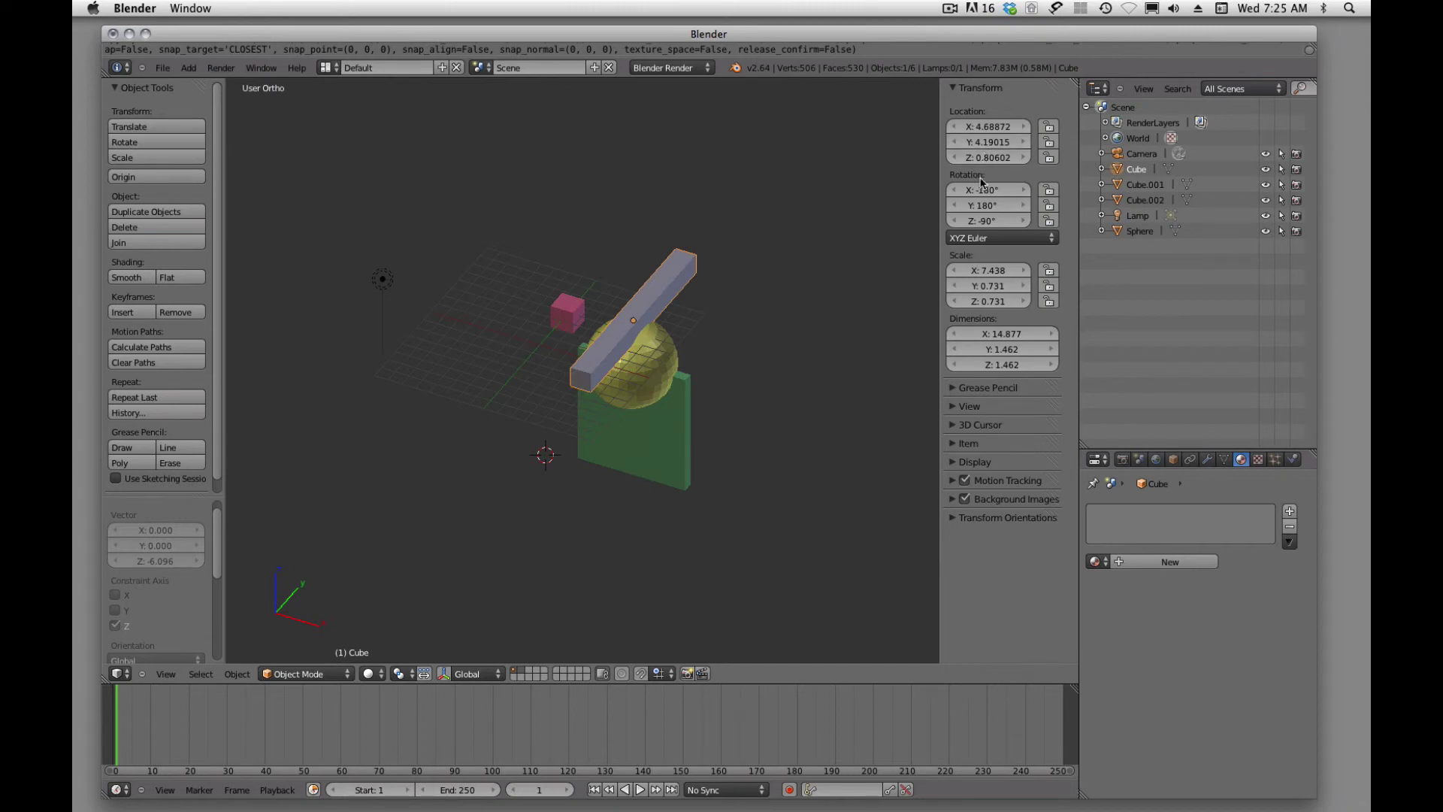
Enter the bar's Dimensions as X 14, Y 2, Z 2 in the Transform panel.
left_click(994, 336)
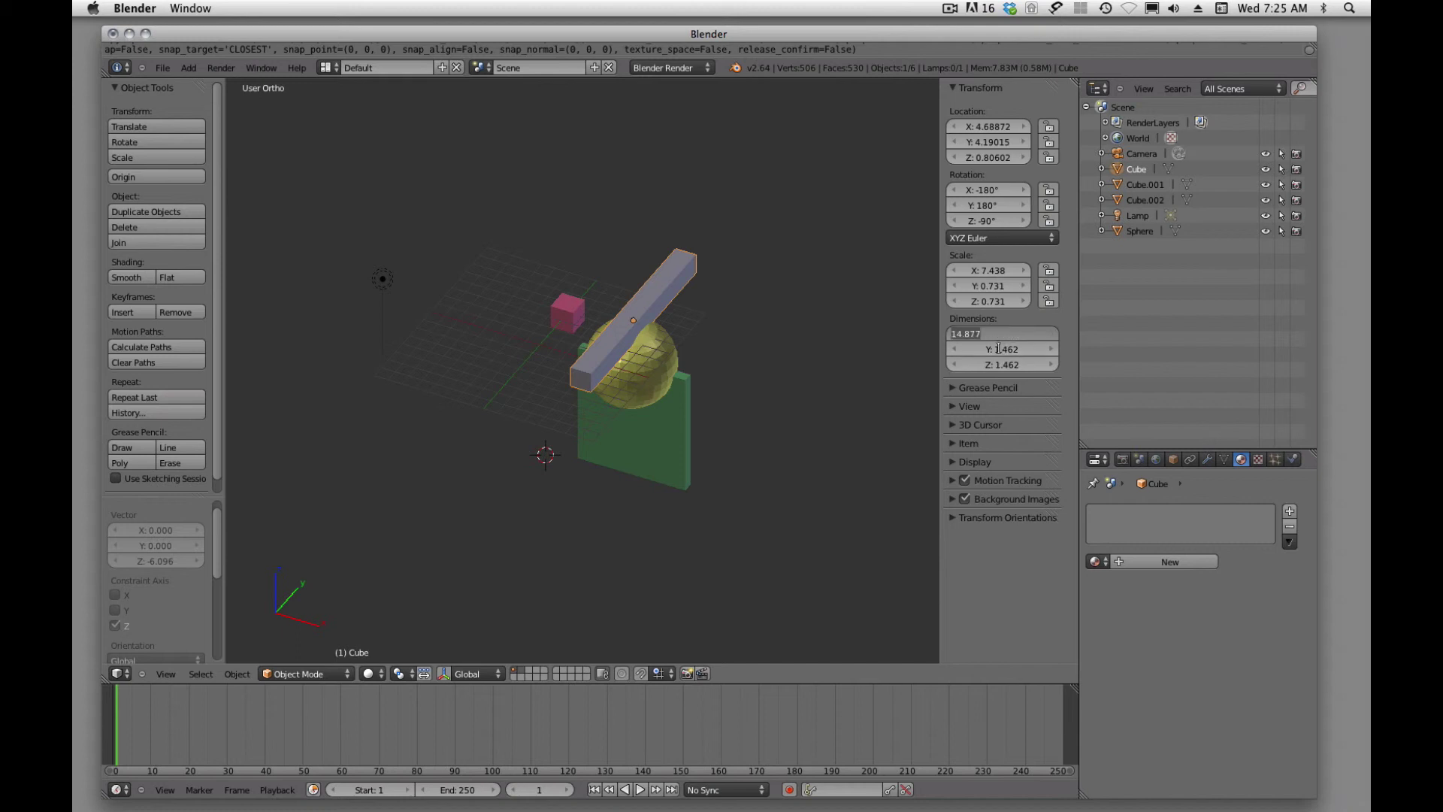
type("14")
key("Tab")
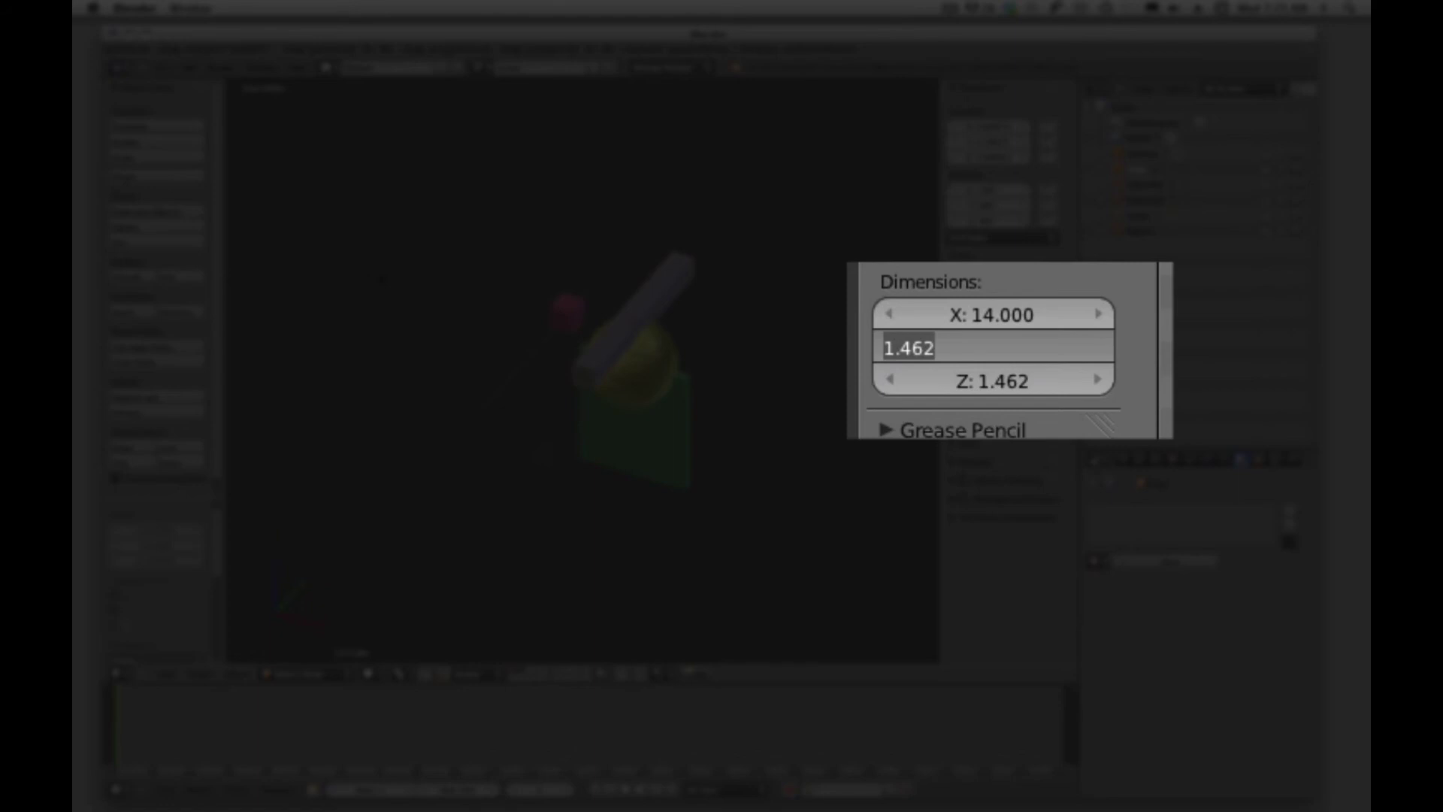
type("2")
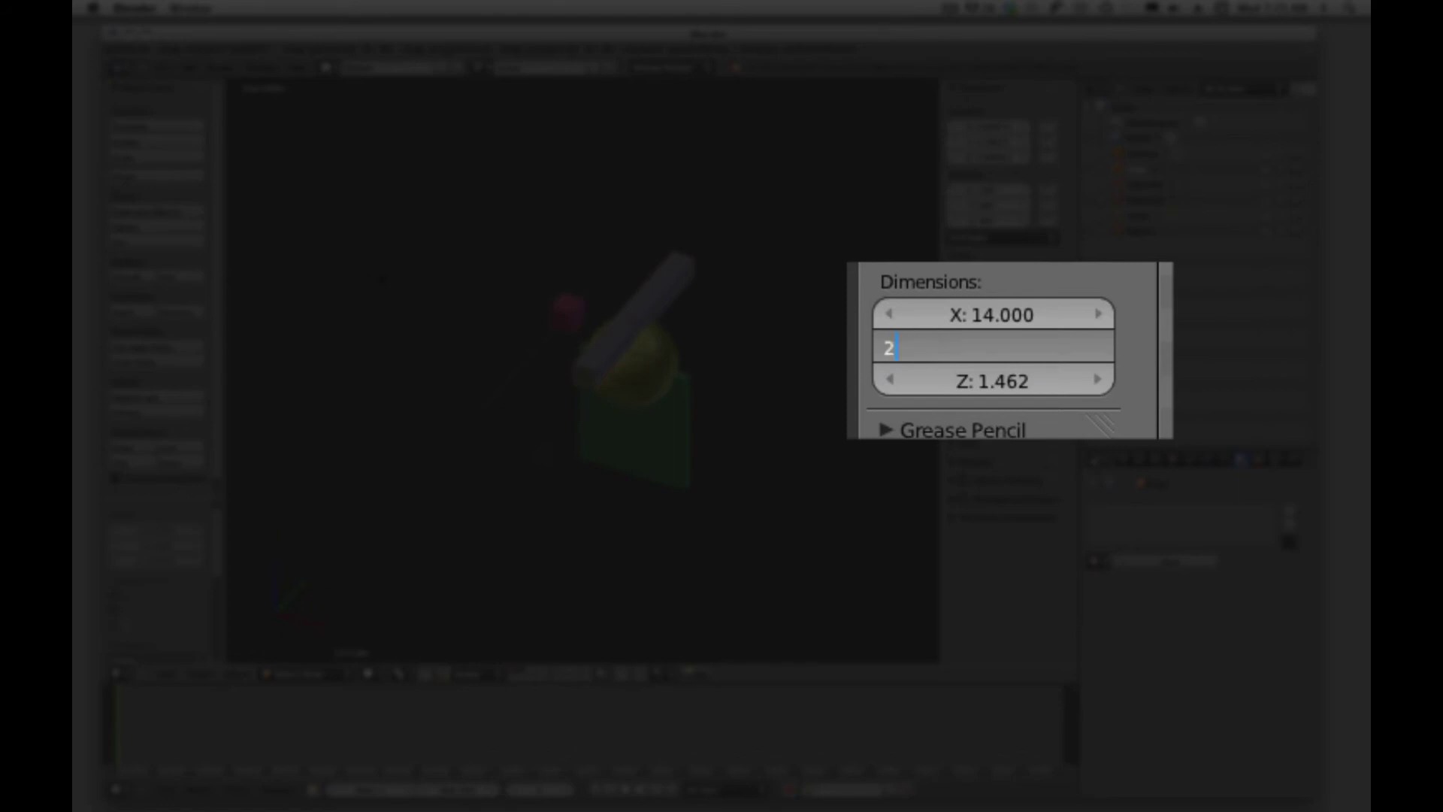
key("Tab")
type("2")
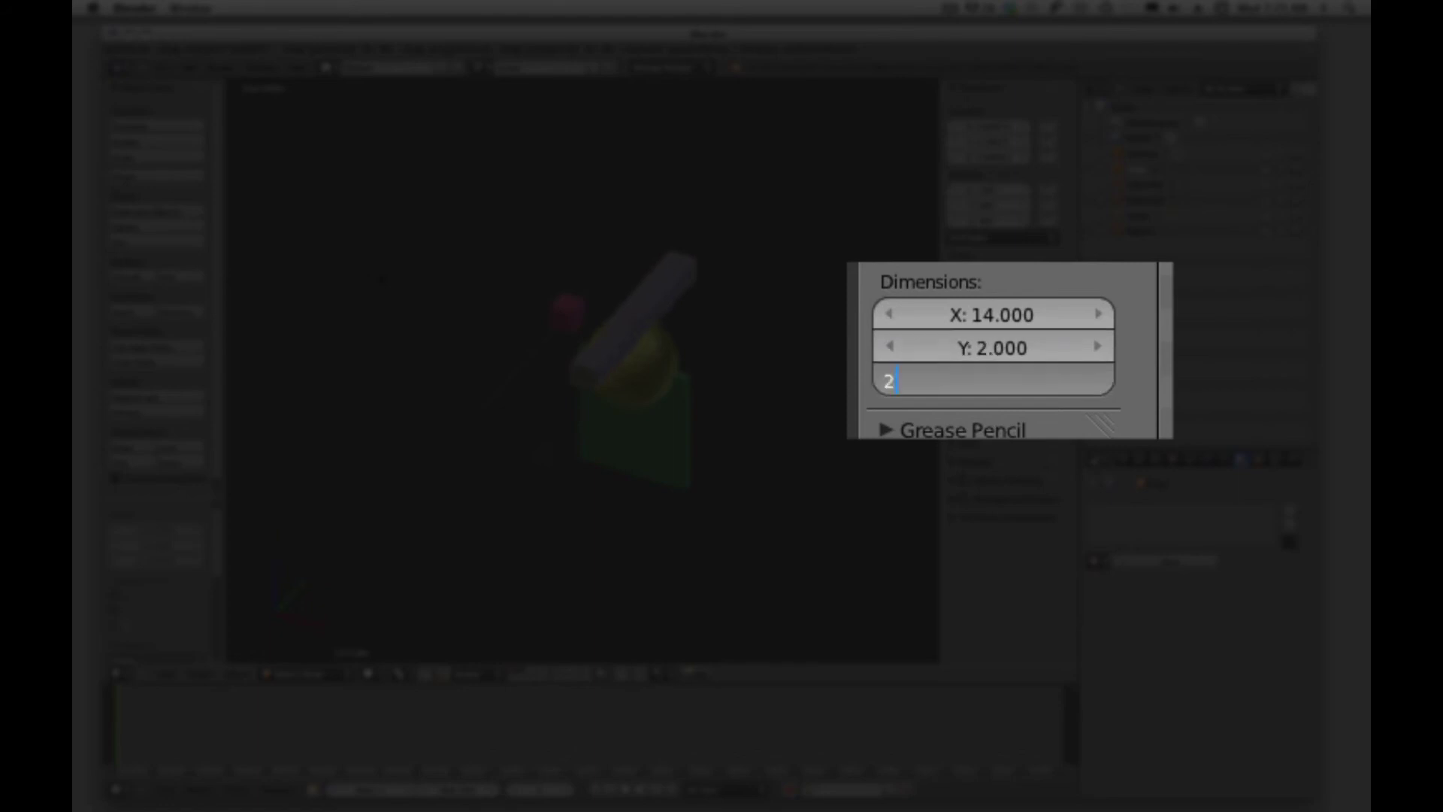
key("Return")
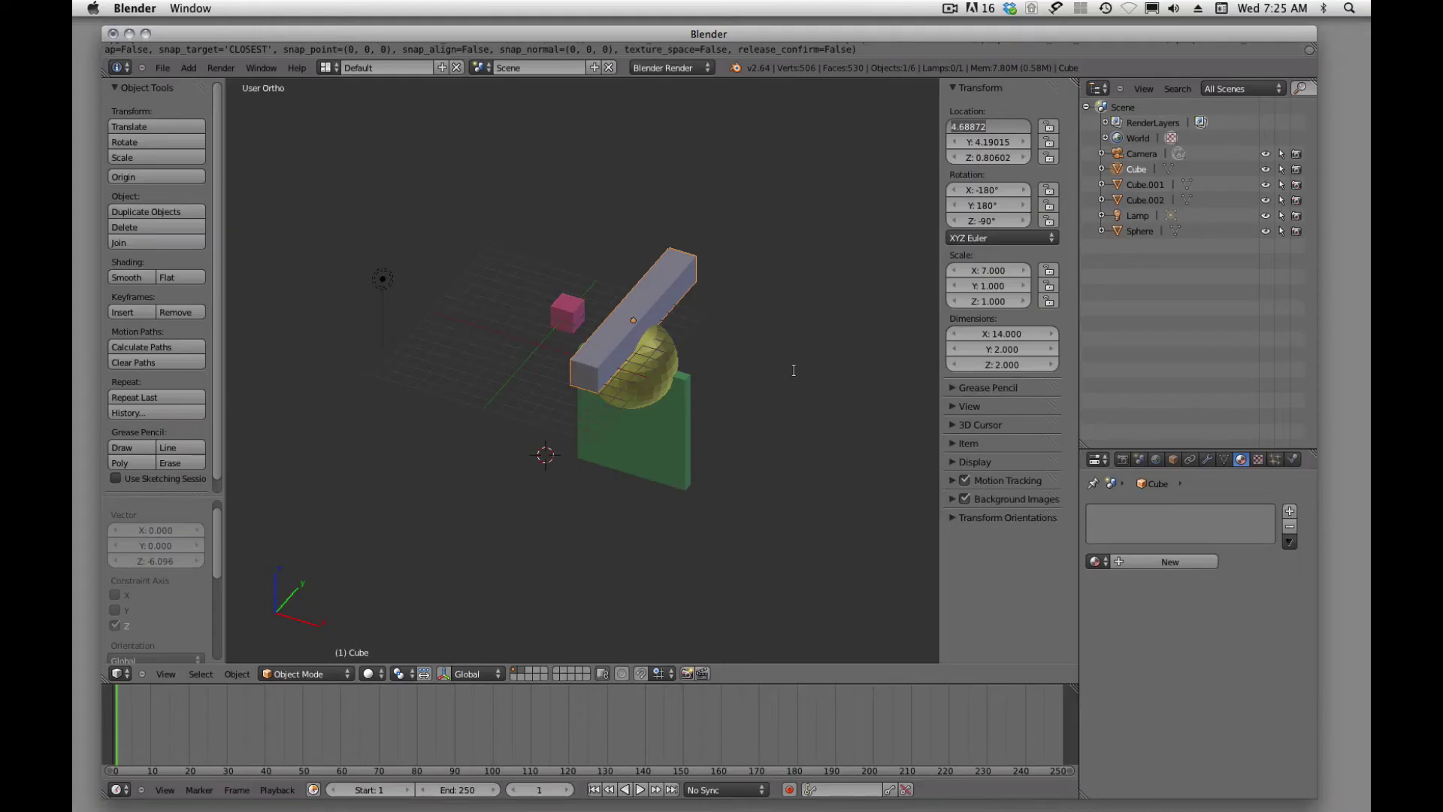
key("Return")
mouse_move(767, 373)
middle_mouse_down()
mouse_move(728, 396)
mouse_move(613, 354)
mouse_move(651, 401)
mouse_move(769, 373)
mouse_move(775, 354)
middle_mouse_up()
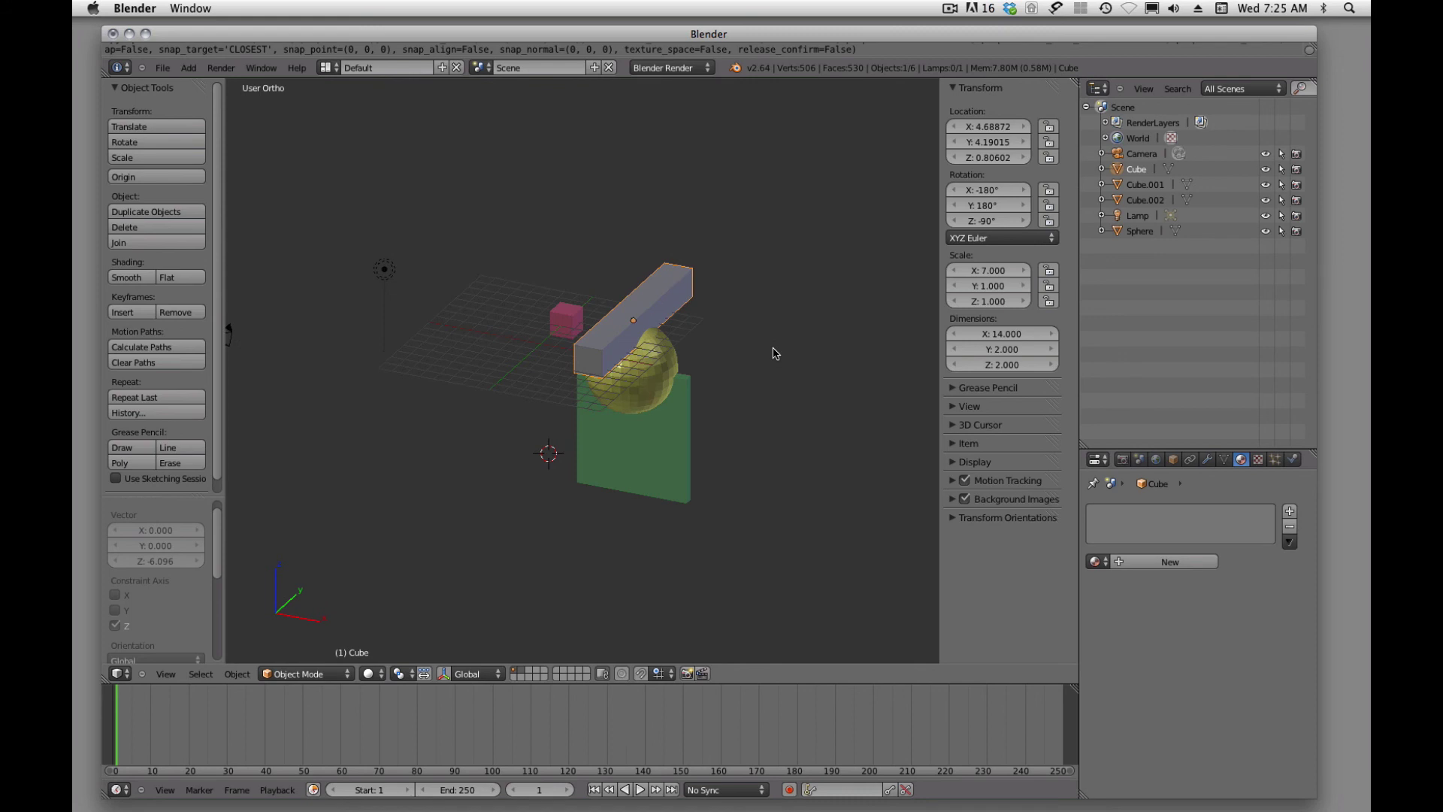